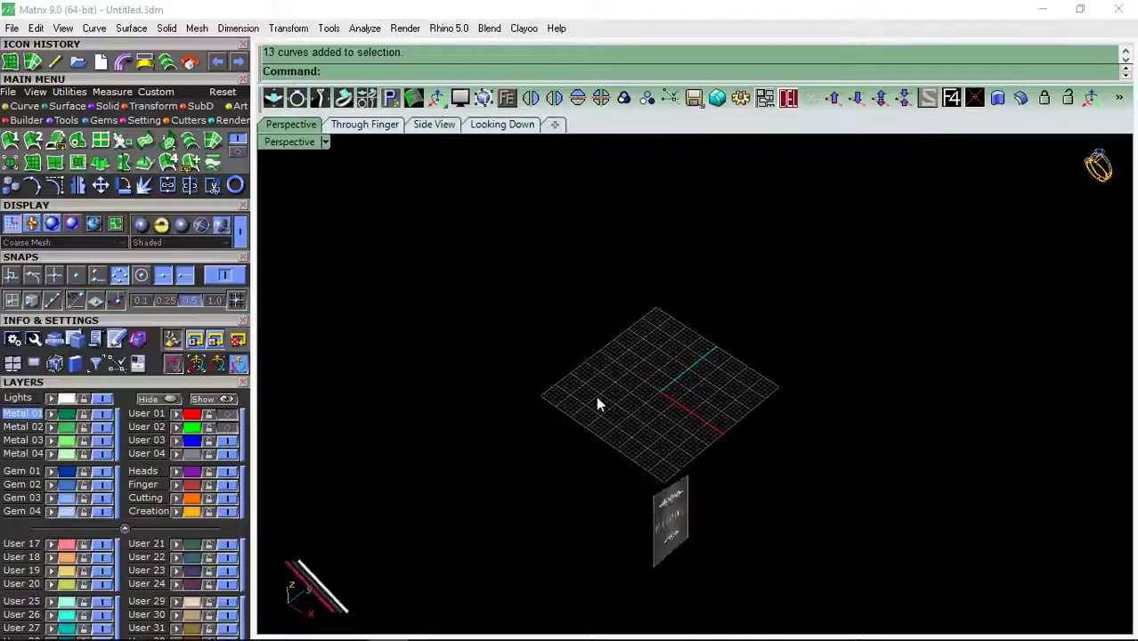
- Orbit the Perspective view to a flatter angle that faces the construction grid
{"action": "right_click_drag", "start_coordinate": [598, 405], "coordinate": [635, 407]}
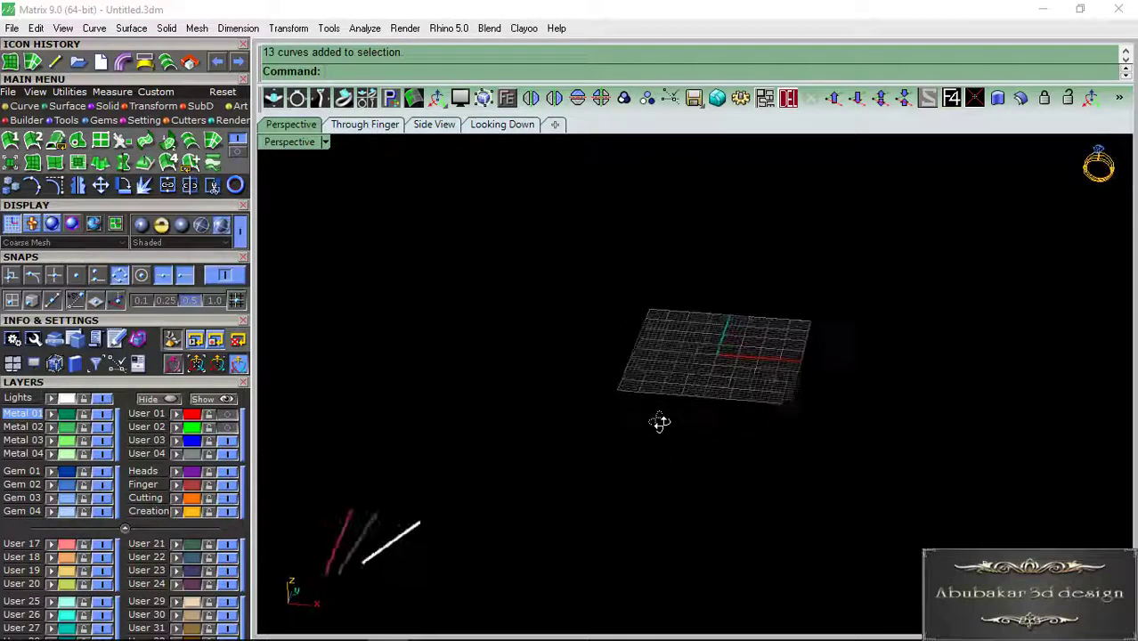
- Show the hidden eyeglass curves layer and view the red frame outline from an oblique angle
{"action": "scroll", "coordinate": [634, 408], "scroll_direction": "up", "scroll_amount": 2}
{"action": "scroll", "coordinate": [640, 407], "scroll_direction": "up", "scroll_amount": 2}
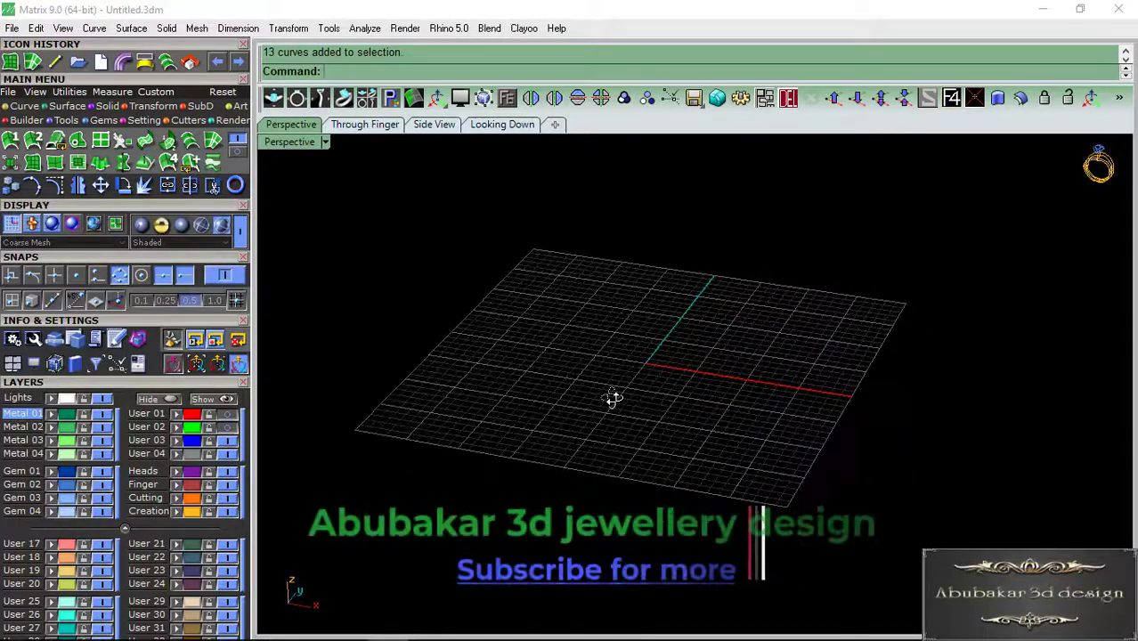
{"action": "scroll", "coordinate": [635, 412], "scroll_direction": "up", "scroll_amount": 2}
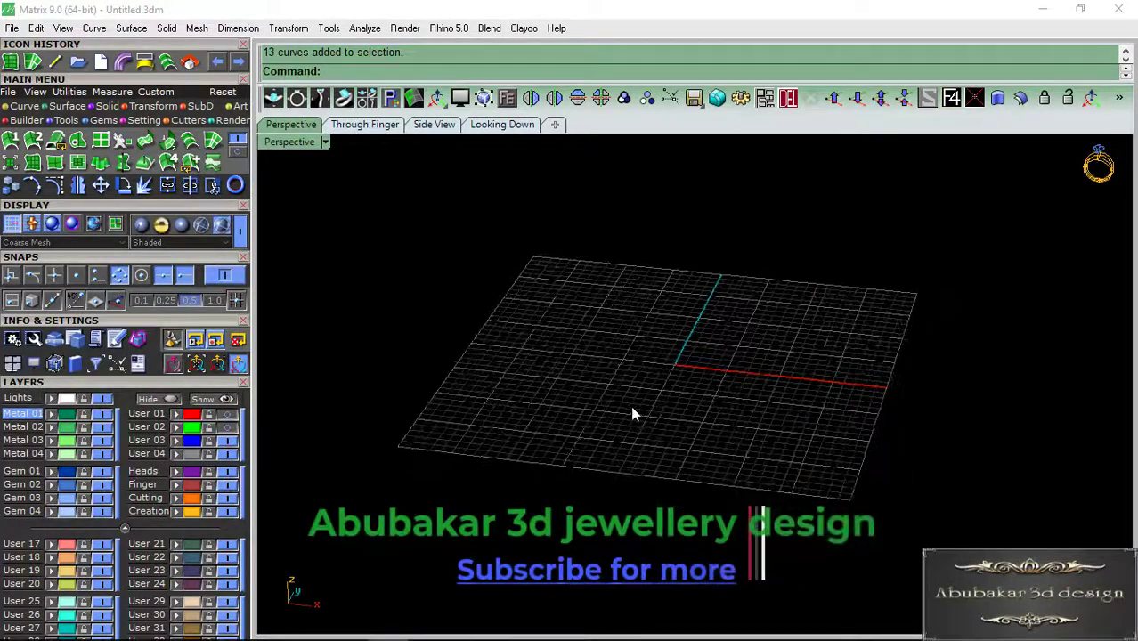
{"action": "left_click", "coordinate": [225, 415]}
{"action": "scroll", "coordinate": [664, 294], "scroll_direction": "down", "scroll_amount": 2}
{"action": "mouse_move", "coordinate": [665, 298]}
{"action": "right_mouse_down"}
{"action": "mouse_move", "coordinate": [836, 322]}
{"action": "mouse_move", "coordinate": [699, 279]}
{"action": "mouse_move", "coordinate": [808, 292]}
{"action": "right_mouse_up"}
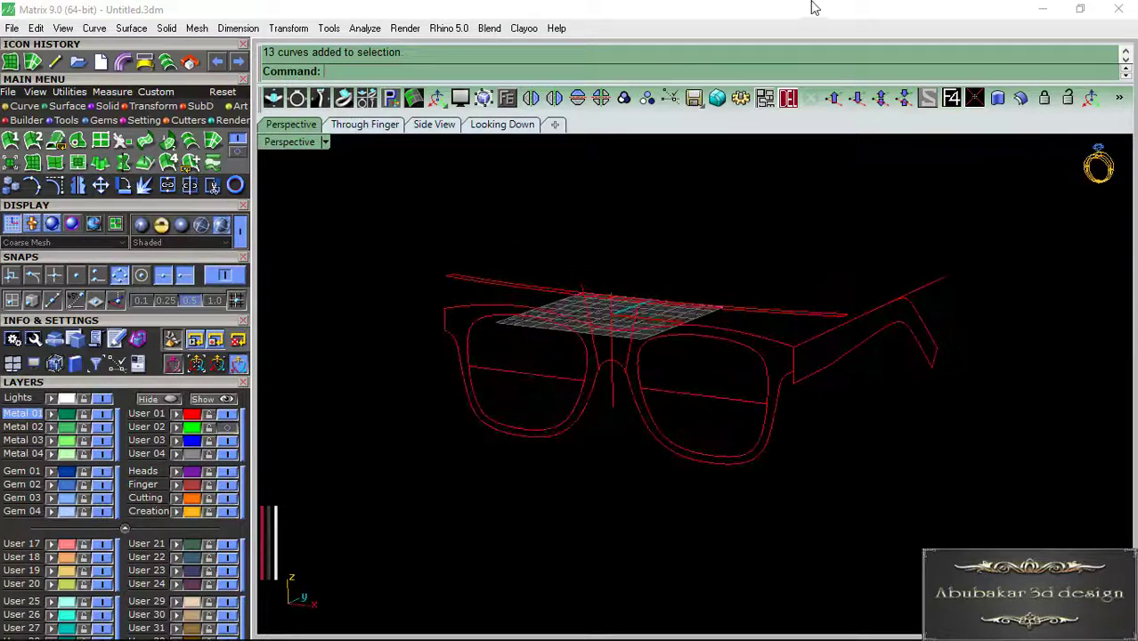
- Hide the cyan helper curve and magenta lines, keeping Metal 01 as the current layer
{"action": "mouse_move", "coordinate": [680, 265]}
{"action": "right_mouse_down"}
{"action": "mouse_move", "coordinate": [699, 287]}
{"action": "mouse_move", "coordinate": [605, 333]}
{"action": "right_mouse_up"}
{"action": "scroll", "coordinate": [662, 316], "scroll_direction": "up", "scroll_amount": 3}
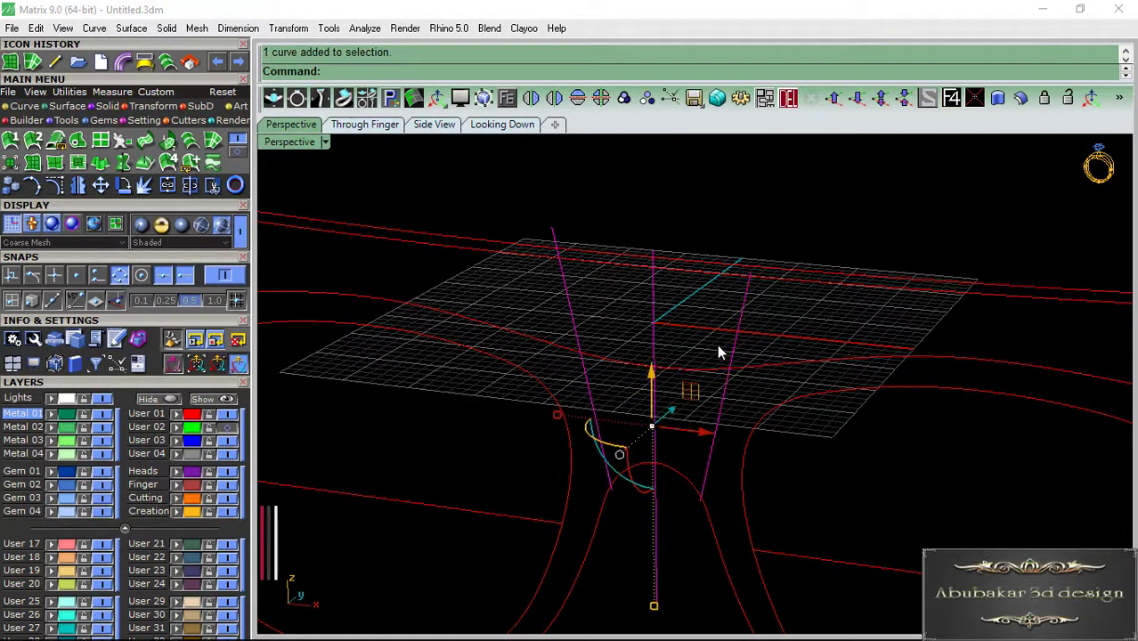
{"action": "scroll", "coordinate": [719, 352], "scroll_direction": "down", "scroll_amount": 2}
{"action": "left_click", "coordinate": [64, 544]}
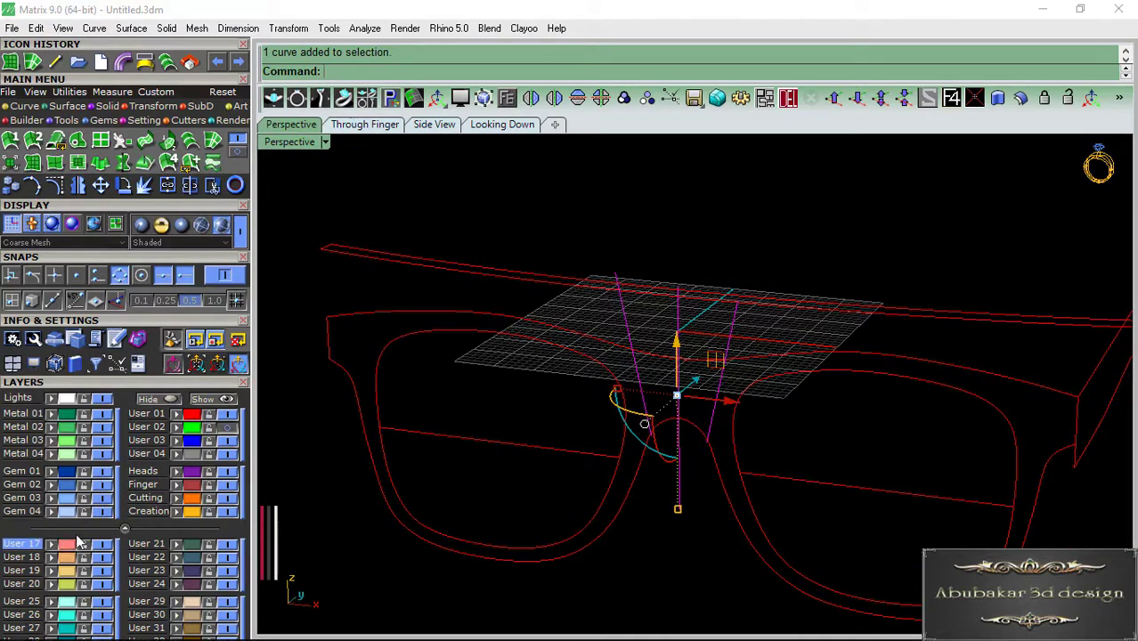
{"action": "left_click", "coordinate": [60, 476]}
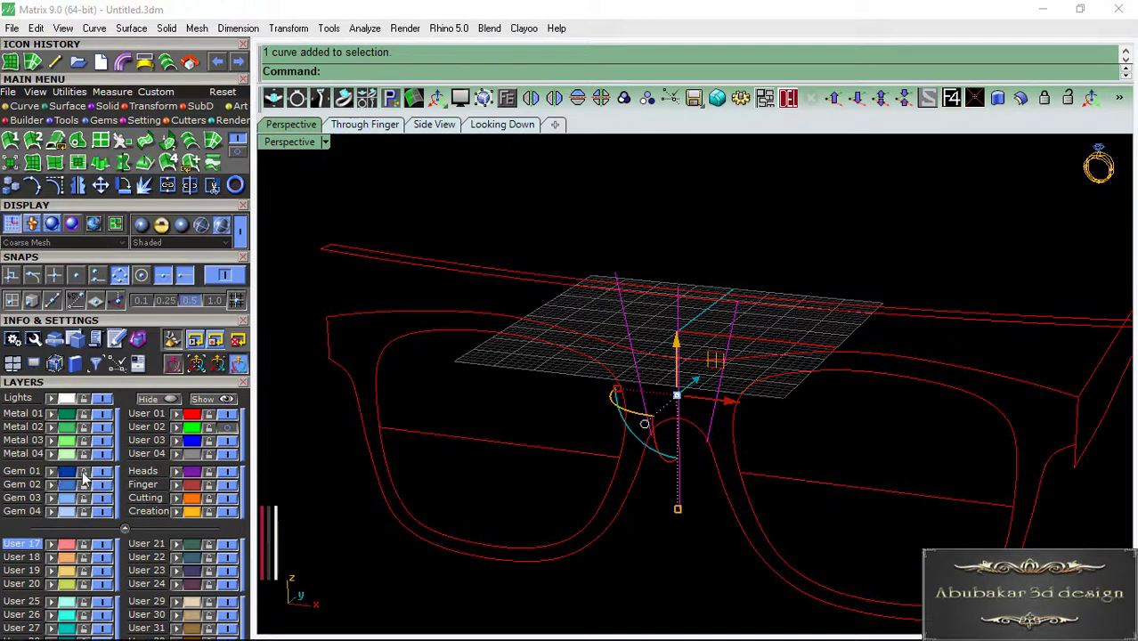
{"action": "left_click", "coordinate": [41, 415]}
- Window-select the outer frame outline curves around the left lens
{"action": "right_click_drag", "start_coordinate": [463, 401], "coordinate": [833, 410]}
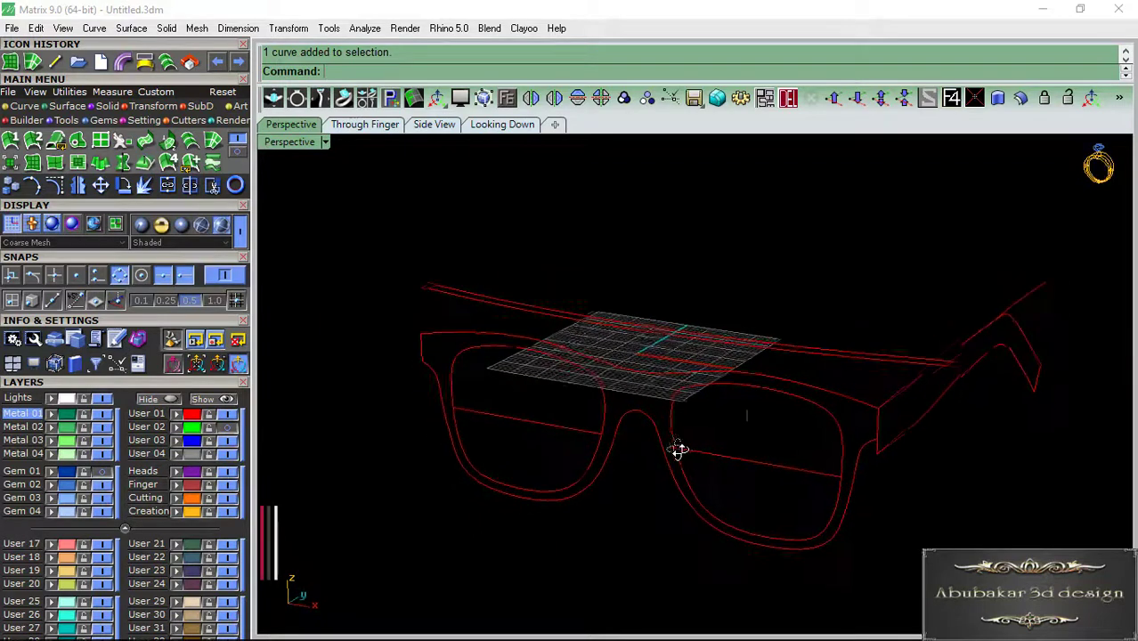
{"action": "scroll", "coordinate": [714, 457], "scroll_direction": "up", "scroll_amount": 2}
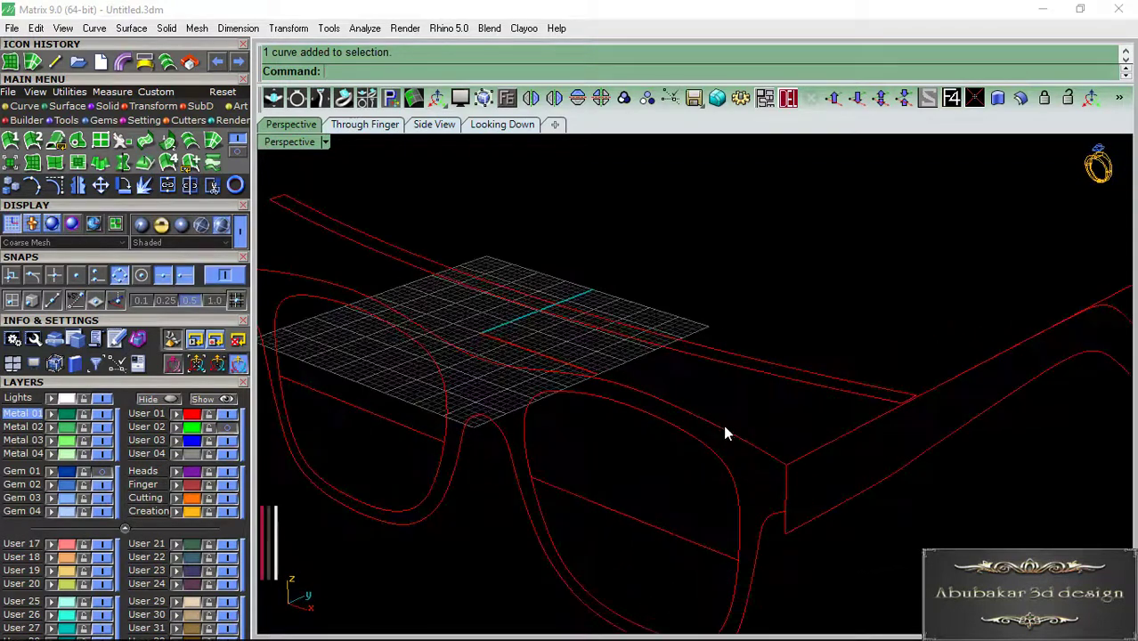
{"action": "scroll", "coordinate": [770, 400], "scroll_direction": "down", "scroll_amount": 3}
{"action": "scroll", "coordinate": [462, 412], "scroll_direction": "up", "scroll_amount": 5}
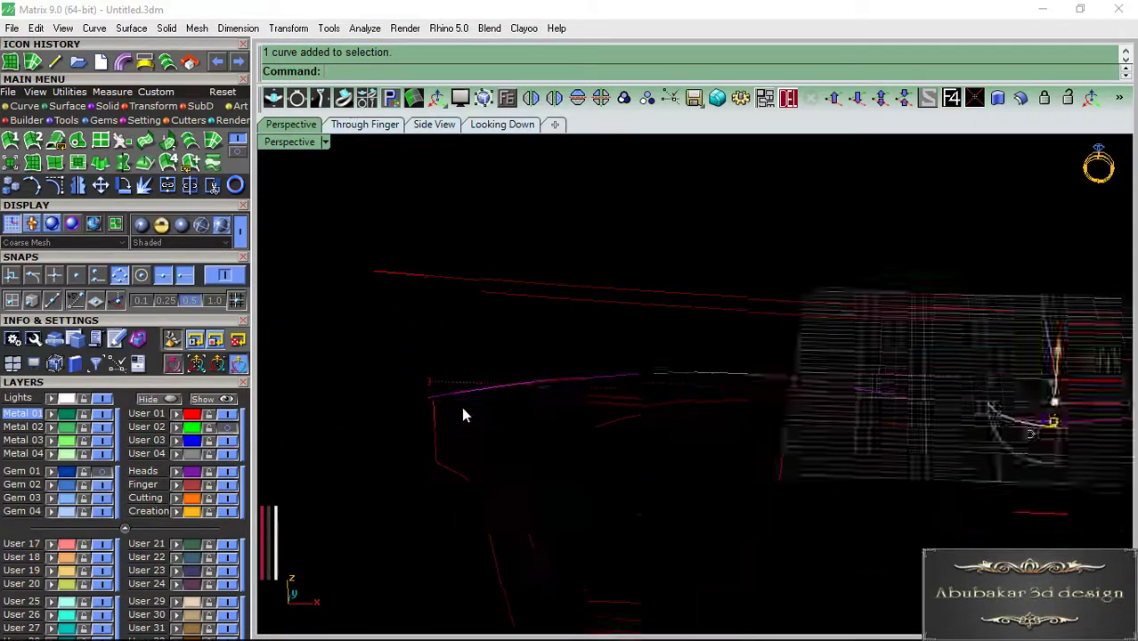
{"action": "left_click_drag", "start_coordinate": [455, 437], "coordinate": [406, 510]}
{"action": "scroll", "coordinate": [433, 400], "scroll_direction": "down", "scroll_amount": 4}
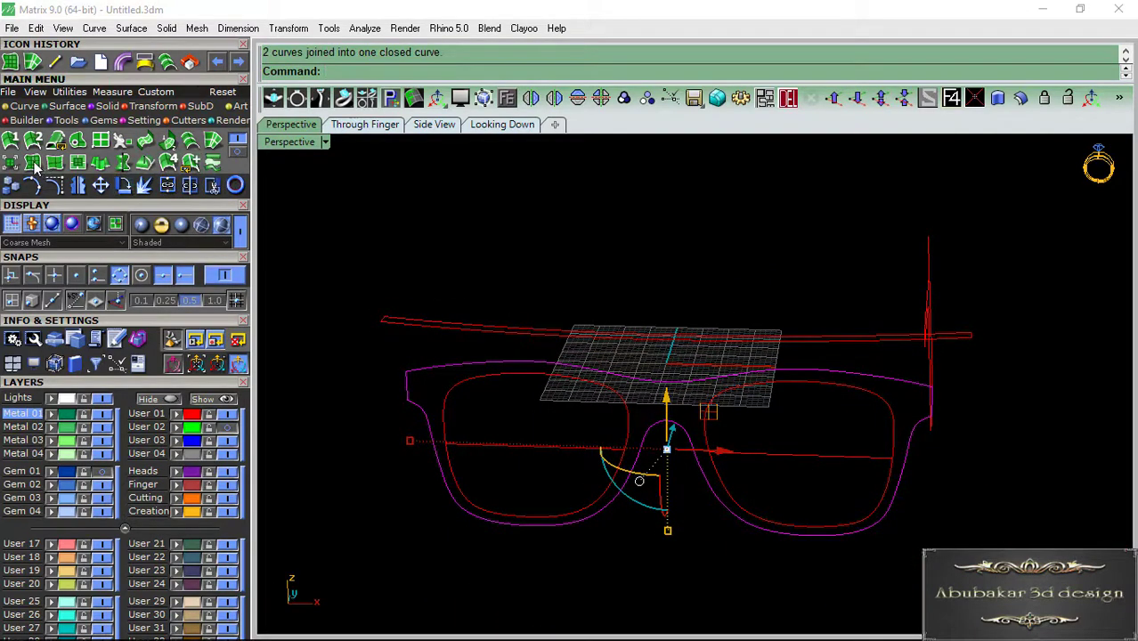
- Fill the closed outer outline with a planar frame-front surface
{"action": "left_click", "coordinate": [80, 190]}
{"action": "left_click", "coordinate": [212, 185]}
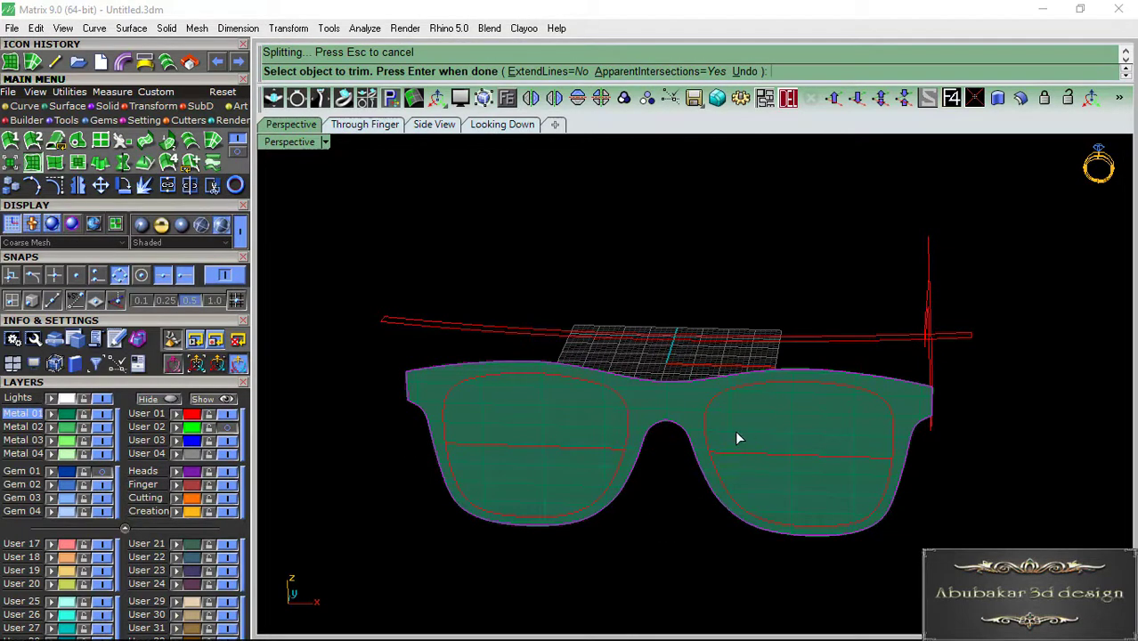
{"action": "key", "text": "Escape"}
- Split the frame front with the lens curves and delete both lens pieces
{"action": "scroll", "coordinate": [650, 407], "scroll_direction": "up", "scroll_amount": 3}
{"action": "left_click", "coordinate": [640, 416]}
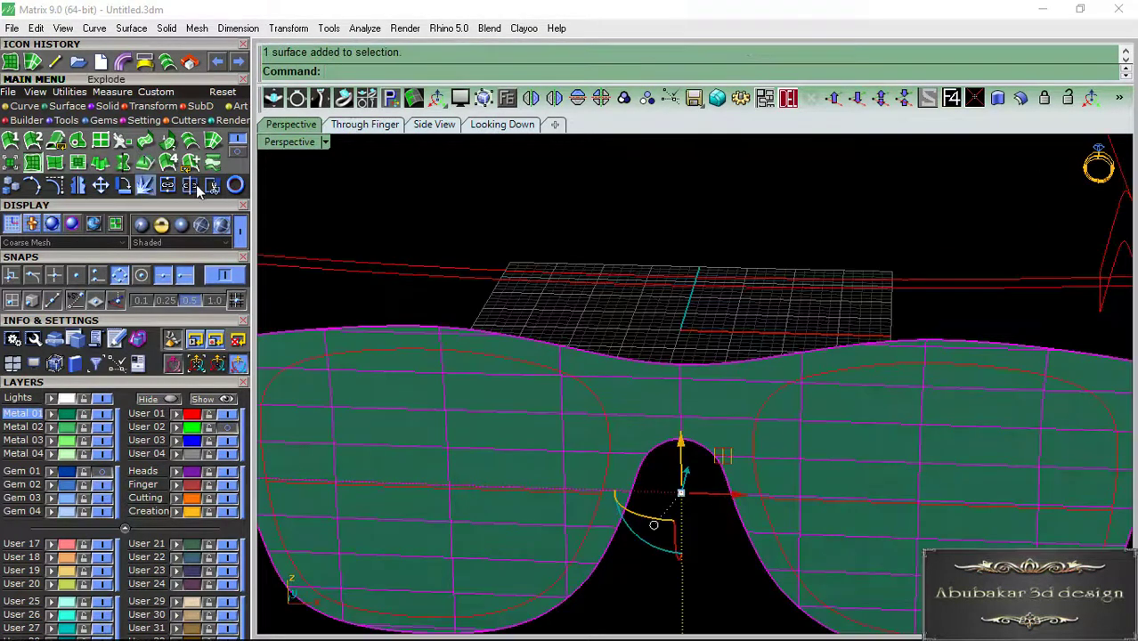
{"action": "left_click", "coordinate": [607, 404]}
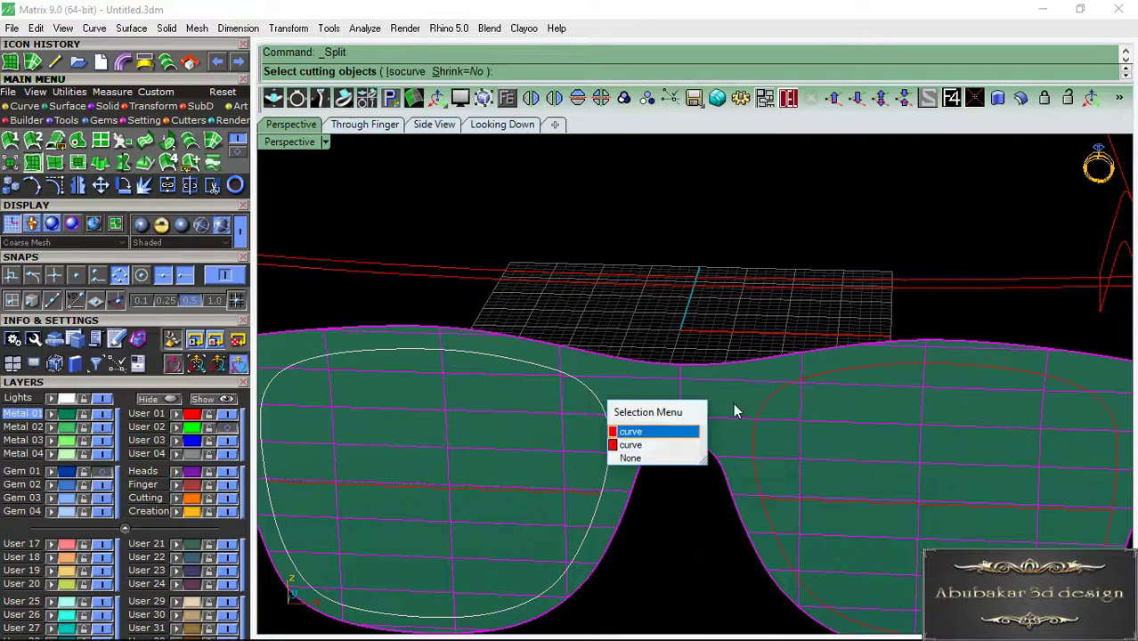
{"action": "left_click", "coordinate": [633, 431]}
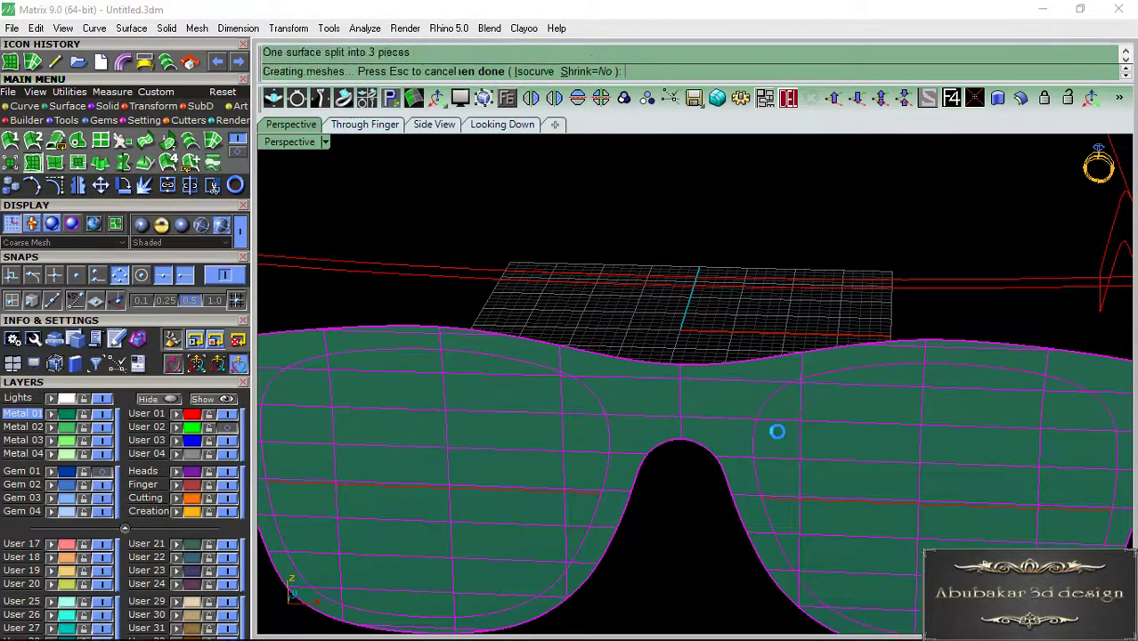
{"action": "left_click", "coordinate": [816, 453]}
{"action": "left_click", "coordinate": [499, 440], "text": "shift"}
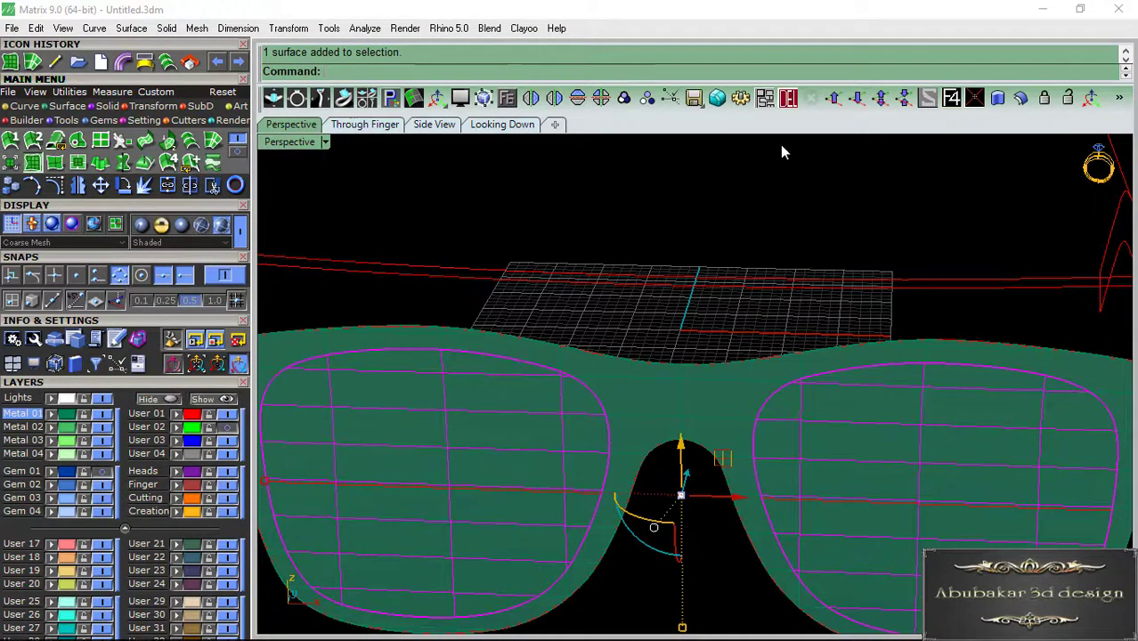
{"action": "mouse_move", "coordinate": [588, 400]}
{"action": "right_mouse_down", "text": "shift"}
{"action": "mouse_move", "coordinate": [652, 323]}
{"action": "mouse_move", "coordinate": [735, 366]}
{"action": "mouse_move", "coordinate": [670, 340]}
{"action": "mouse_move", "coordinate": [655, 361]}
{"action": "right_mouse_up", "text": "shift"}
{"action": "left_click", "coordinate": [789, 97]}
- Cover the temple curves with a Patch surface
{"action": "scroll", "coordinate": [602, 342], "scroll_direction": "up", "scroll_amount": 2}
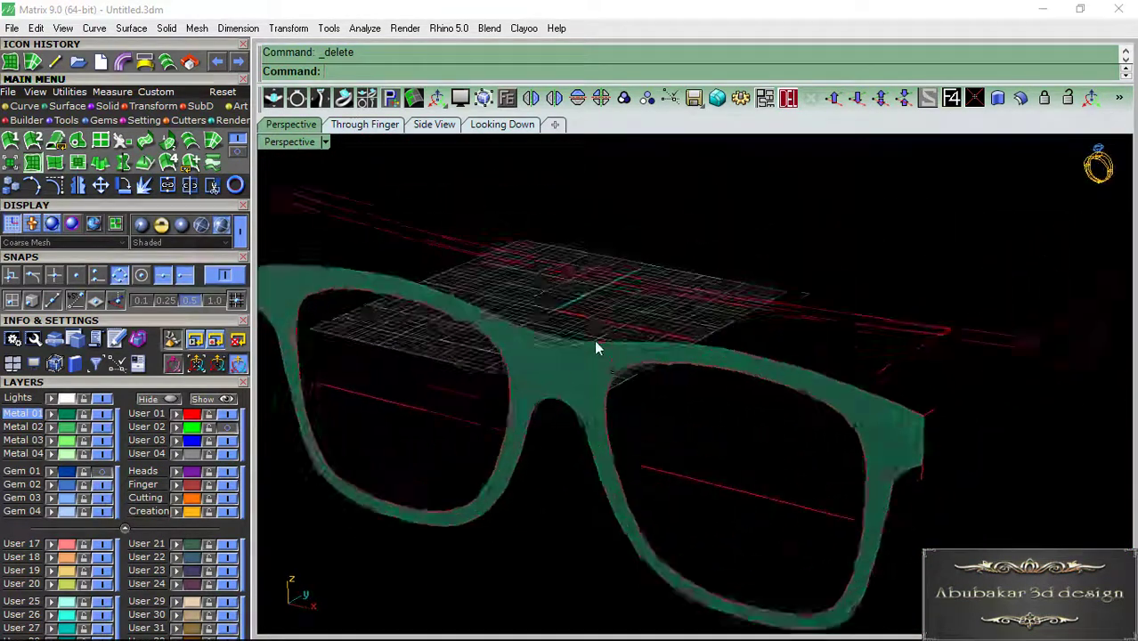
{"action": "scroll", "coordinate": [594, 345], "scroll_direction": "up", "scroll_amount": 3}
{"action": "scroll", "coordinate": [594, 346], "scroll_direction": "down", "scroll_amount": 3}
{"action": "mouse_move", "coordinate": [796, 347]}
{"action": "right_mouse_down"}
{"action": "mouse_move", "coordinate": [752, 330]}
{"action": "mouse_move", "coordinate": [728, 382]}
{"action": "right_mouse_up"}
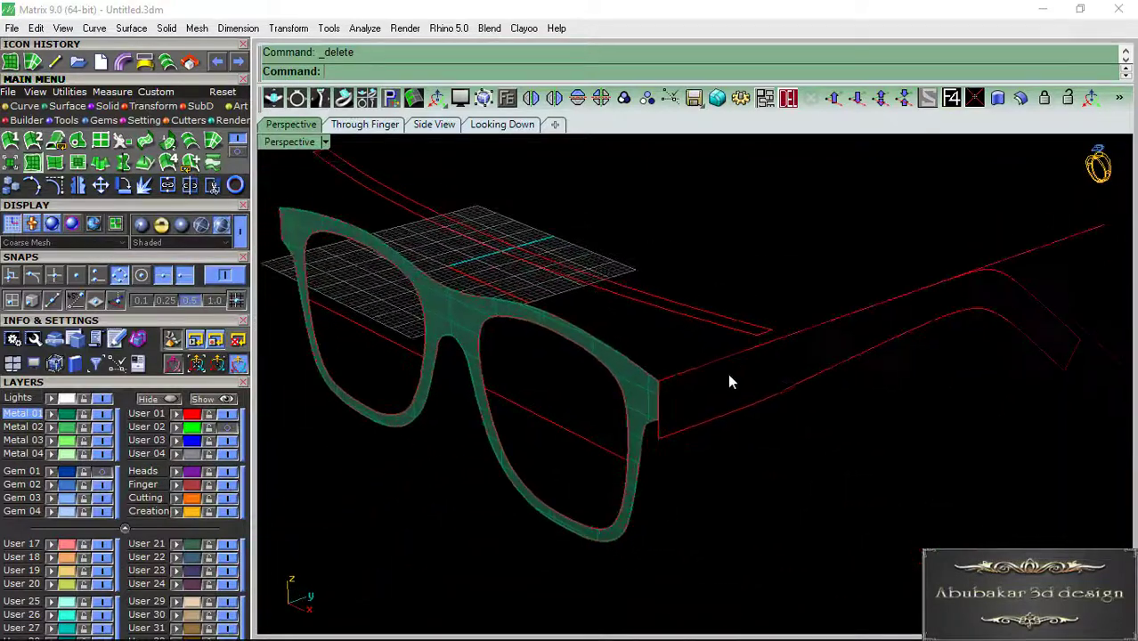
{"action": "left_click", "coordinate": [33, 162]}
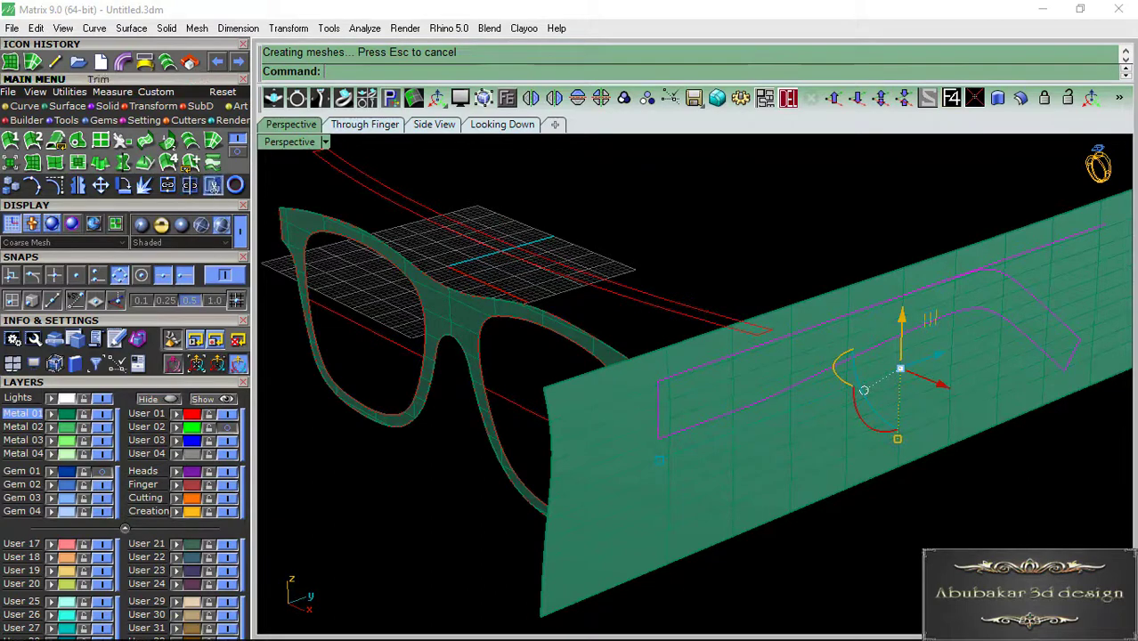
- Trim the patch away outside the temple outline to form the temple-arm surface
{"action": "left_click", "coordinate": [213, 184]}
{"action": "left_click", "coordinate": [665, 503]}
{"action": "mouse_move", "coordinate": [852, 458]}
{"action": "right_mouse_down"}
{"action": "mouse_move", "coordinate": [793, 476]}
{"action": "mouse_move", "coordinate": [751, 419]}
{"action": "mouse_move", "coordinate": [668, 402]}
{"action": "mouse_move", "coordinate": [915, 430]}
{"action": "mouse_move", "coordinate": [632, 402]}
{"action": "mouse_move", "coordinate": [568, 423]}
{"action": "right_mouse_up"}
{"action": "key", "text": "Return"}
{"action": "scroll", "coordinate": [568, 424], "scroll_direction": "up", "scroll_amount": 3}
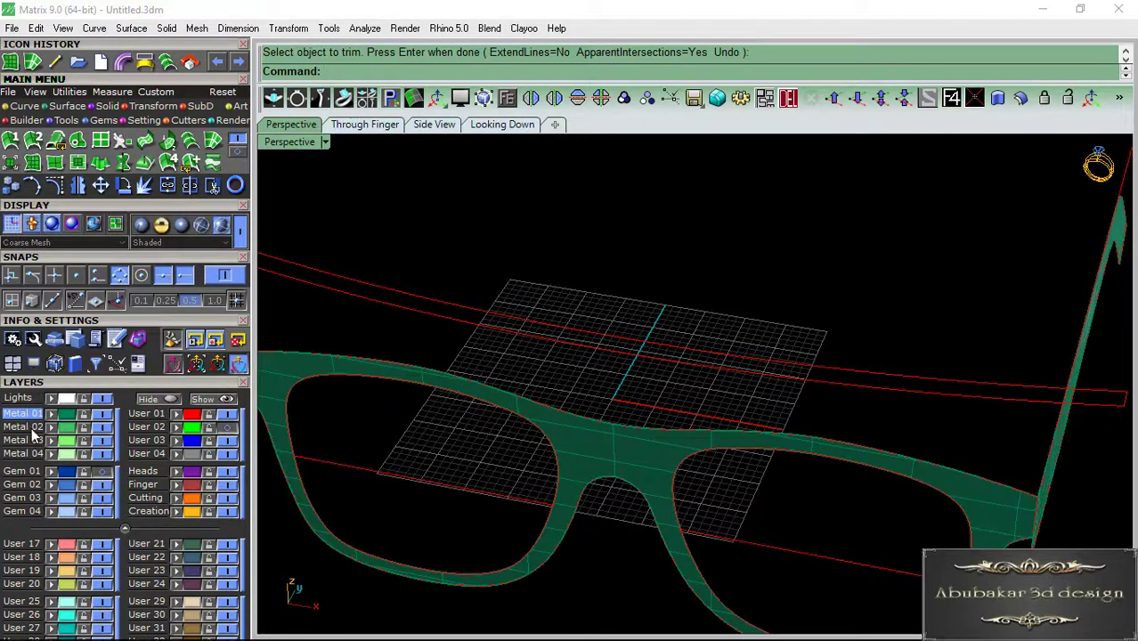
- Hide the green frame surfaces and split the magenta outline curve at the temple corner
{"action": "left_click", "coordinate": [106, 415]}
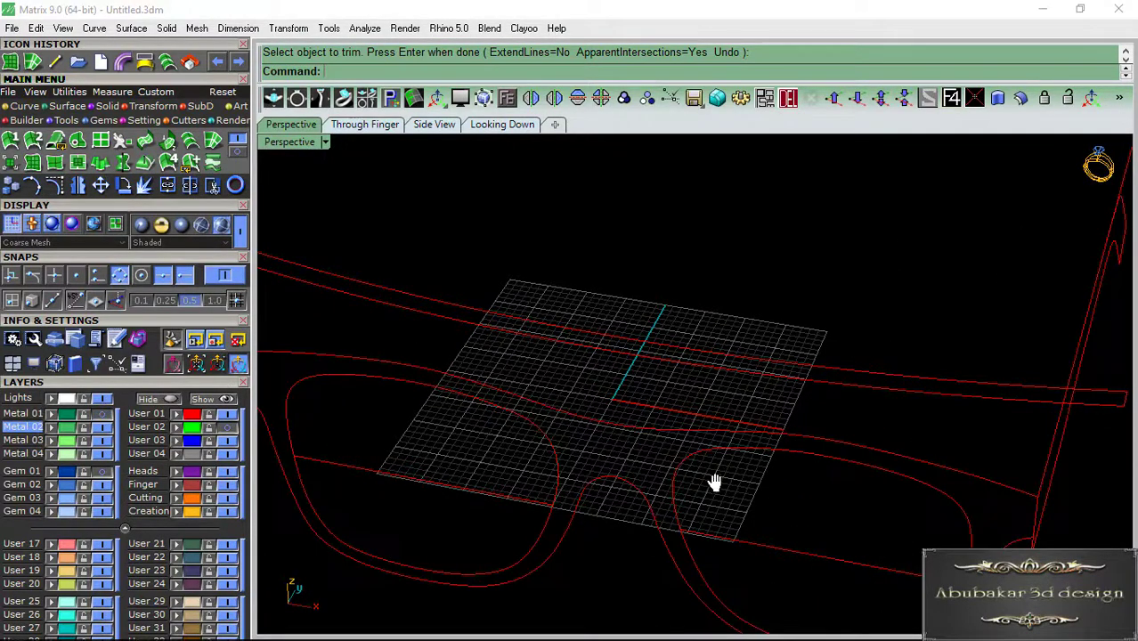
{"action": "left_click", "coordinate": [672, 445]}
{"action": "scroll", "coordinate": [462, 426], "scroll_direction": "up", "scroll_amount": 2}
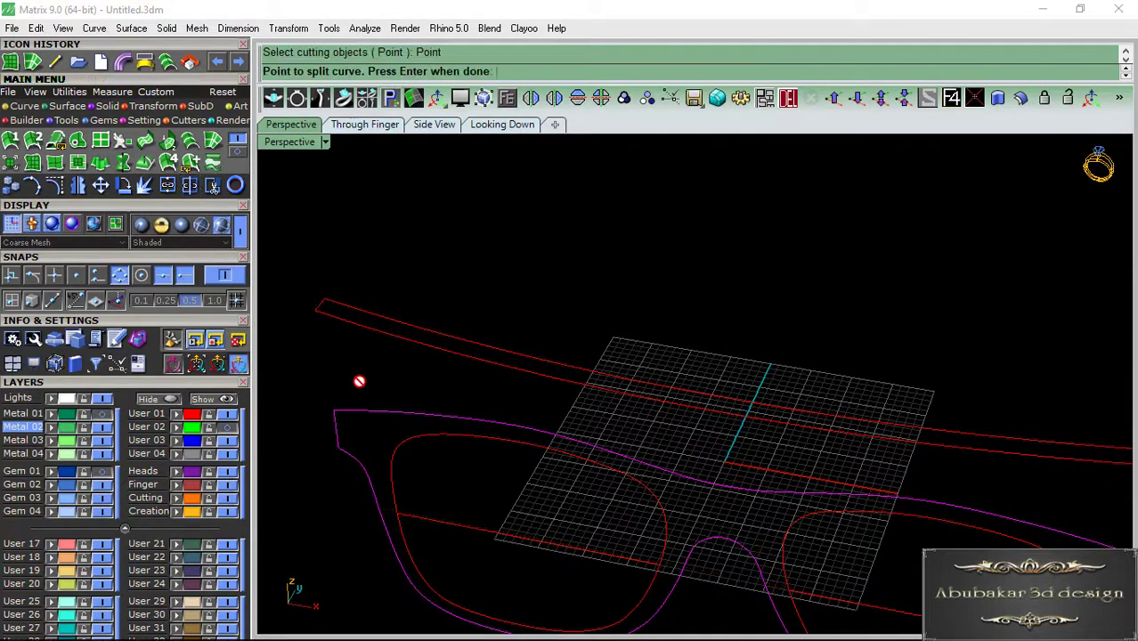
{"action": "scroll", "coordinate": [337, 407], "scroll_direction": "up", "scroll_amount": 2}
{"action": "right_click_drag", "start_coordinate": [337, 407], "coordinate": [864, 534]}
{"action": "scroll", "coordinate": [855, 499], "scroll_direction": "up", "scroll_amount": 3}
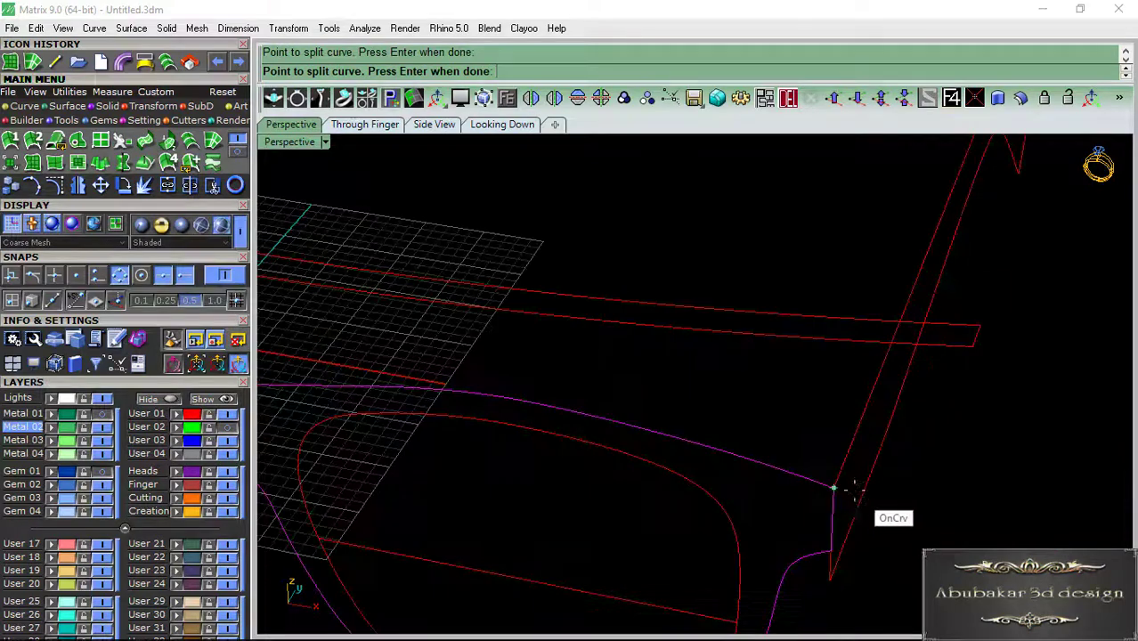
{"action": "left_click", "coordinate": [833, 488]}
{"action": "key", "text": "Return"}
{"action": "scroll", "coordinate": [987, 489], "scroll_direction": "down", "scroll_amount": 3}
{"action": "mouse_move", "coordinate": [987, 489]}
{"action": "right_mouse_down"}
{"action": "mouse_move", "coordinate": [983, 404]}
{"action": "mouse_move", "coordinate": [838, 407]}
{"action": "right_mouse_up"}
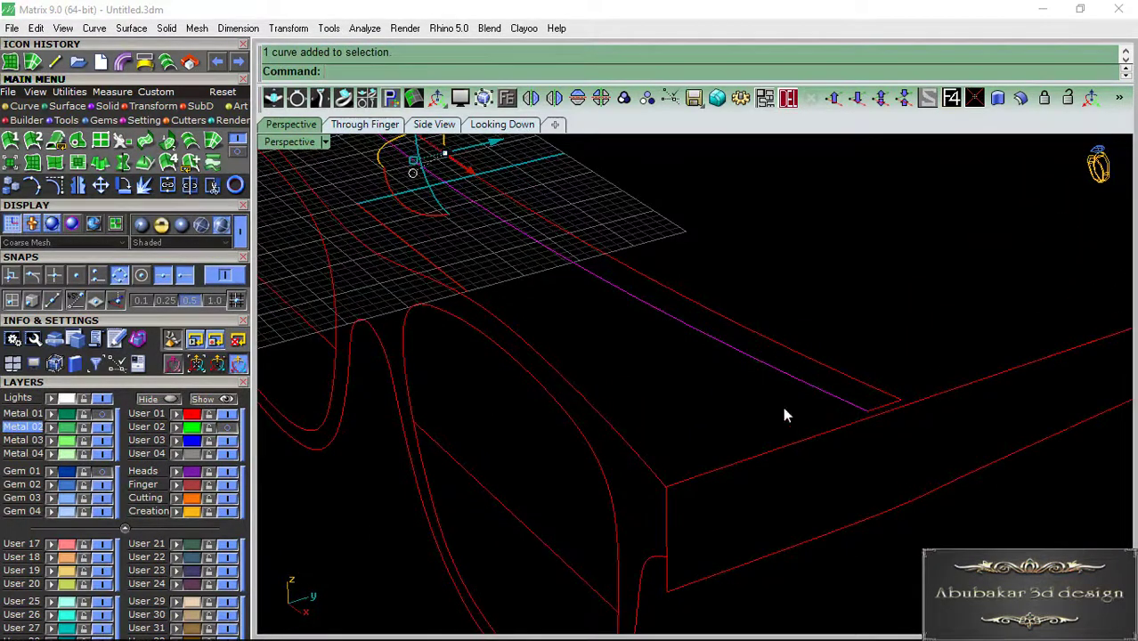
- Draw a straight line from the temple-curve corner to bridge the outline curves
{"action": "left_click", "coordinate": [56, 64]}
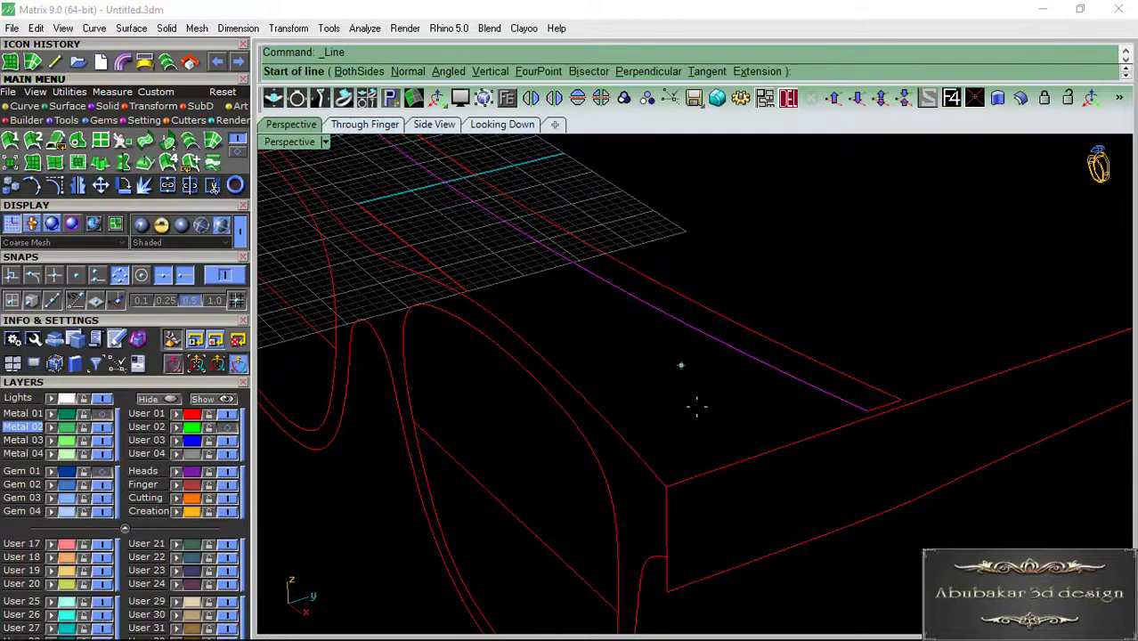
{"action": "left_click", "coordinate": [675, 480]}
{"action": "left_click", "coordinate": [864, 410]}
{"action": "key", "text": "Return"}
{"action": "mouse_move", "coordinate": [864, 410]}
{"action": "right_mouse_down"}
{"action": "mouse_move", "coordinate": [470, 391]}
{"action": "mouse_move", "coordinate": [569, 348]}
{"action": "right_mouse_up"}
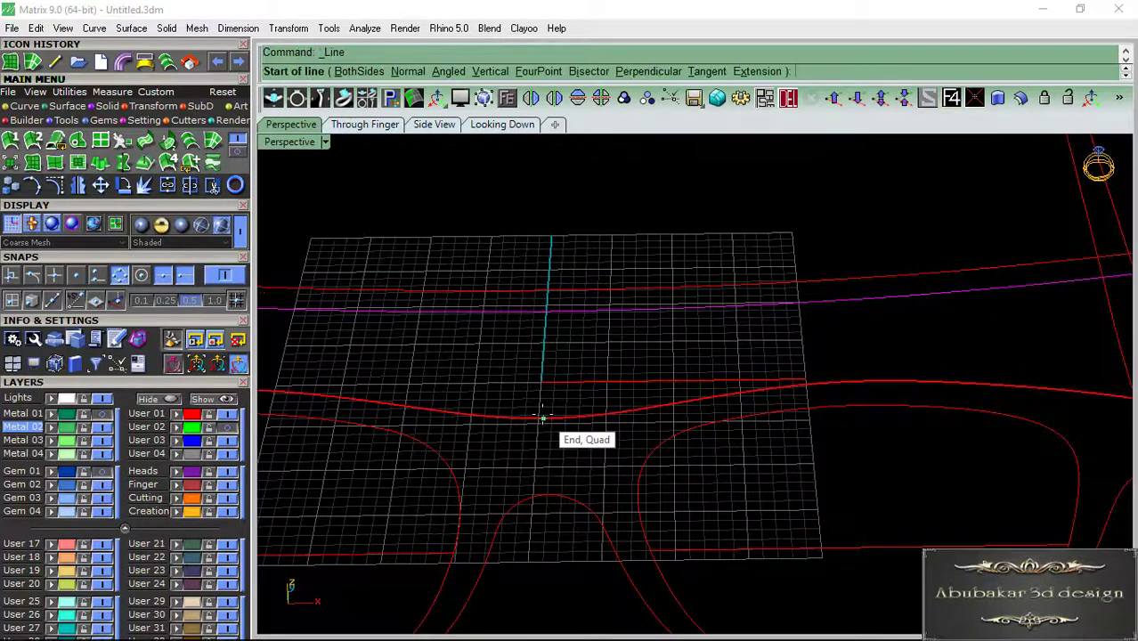
- Draw a second straight line from the curve's end point near the bridge
{"action": "left_click", "coordinate": [543, 417]}
{"action": "left_click", "coordinate": [539, 312]}
{"action": "key", "text": "Return"}
{"action": "right_click_drag", "start_coordinate": [539, 313], "coordinate": [417, 357]}
- Draw a third line from the brow curve's left end to the frame's outer corner
{"action": "scroll", "coordinate": [419, 378], "scroll_direction": "up", "scroll_amount": 3}
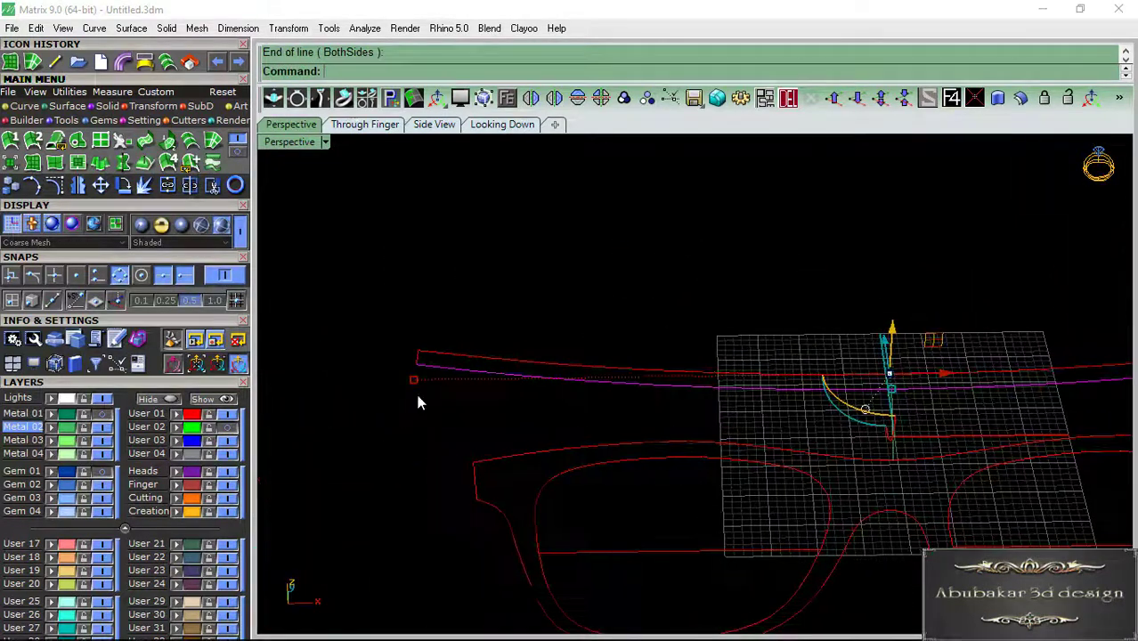
{"action": "scroll", "coordinate": [432, 410], "scroll_direction": "up", "scroll_amount": 3}
{"action": "left_click", "coordinate": [502, 486]}
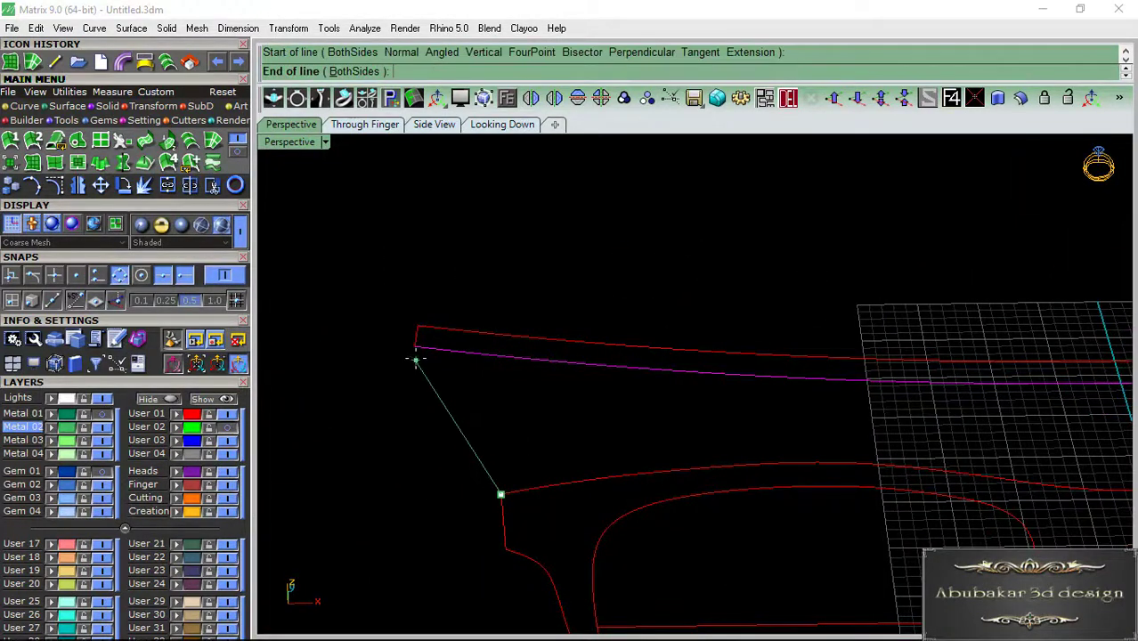
{"action": "left_click", "coordinate": [416, 360]}
{"action": "scroll", "coordinate": [407, 369], "scroll_direction": "down", "scroll_amount": 3}
{"action": "right_click_drag", "start_coordinate": [610, 377], "coordinate": [656, 420]}
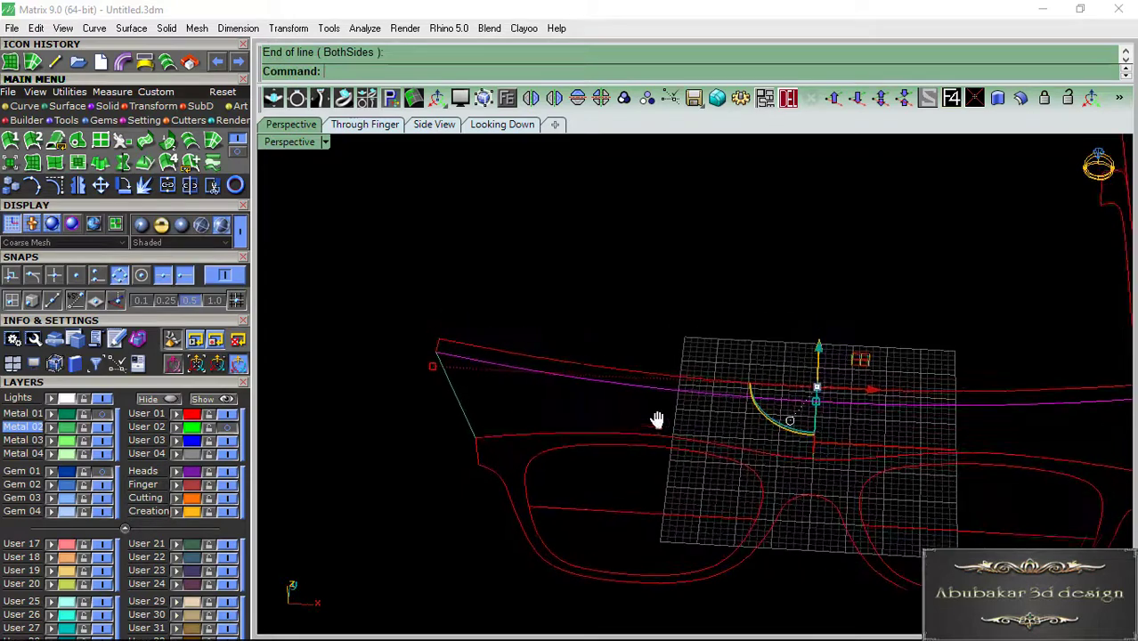
{"action": "scroll", "coordinate": [486, 452], "scroll_direction": "up", "scroll_amount": 2}
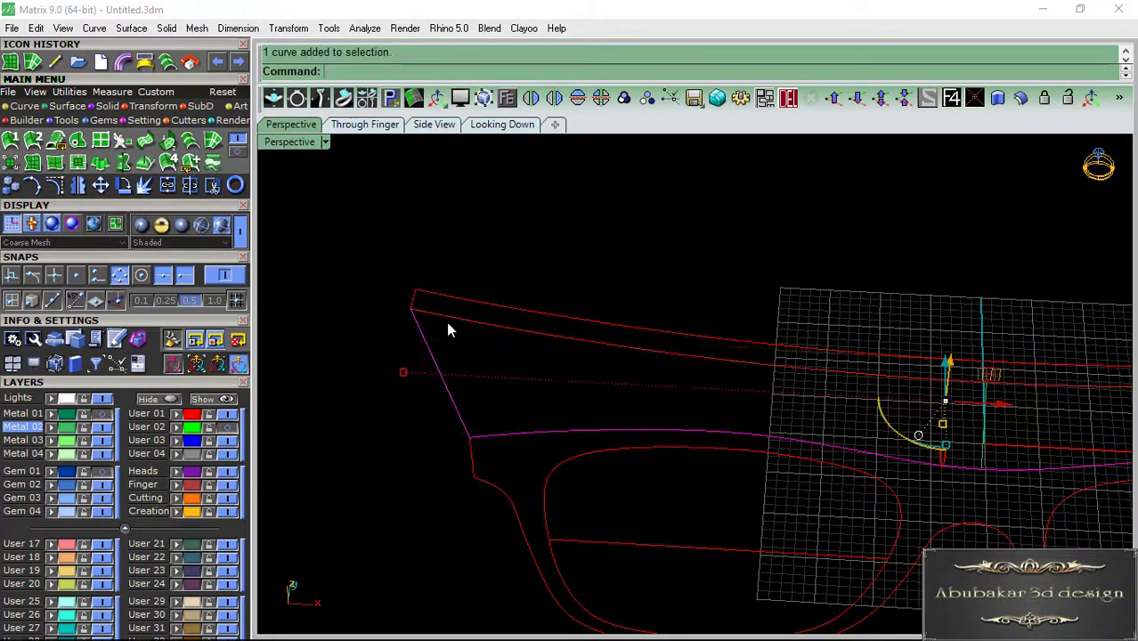
{"action": "scroll", "coordinate": [385, 335], "scroll_direction": "down", "scroll_amount": 3}
{"action": "mouse_move", "coordinate": [385, 335]}
{"action": "right_mouse_down"}
{"action": "mouse_move", "coordinate": [763, 457]}
{"action": "mouse_move", "coordinate": [665, 402]}
{"action": "mouse_move", "coordinate": [744, 407]}
{"action": "mouse_move", "coordinate": [832, 436]}
{"action": "right_mouse_up"}
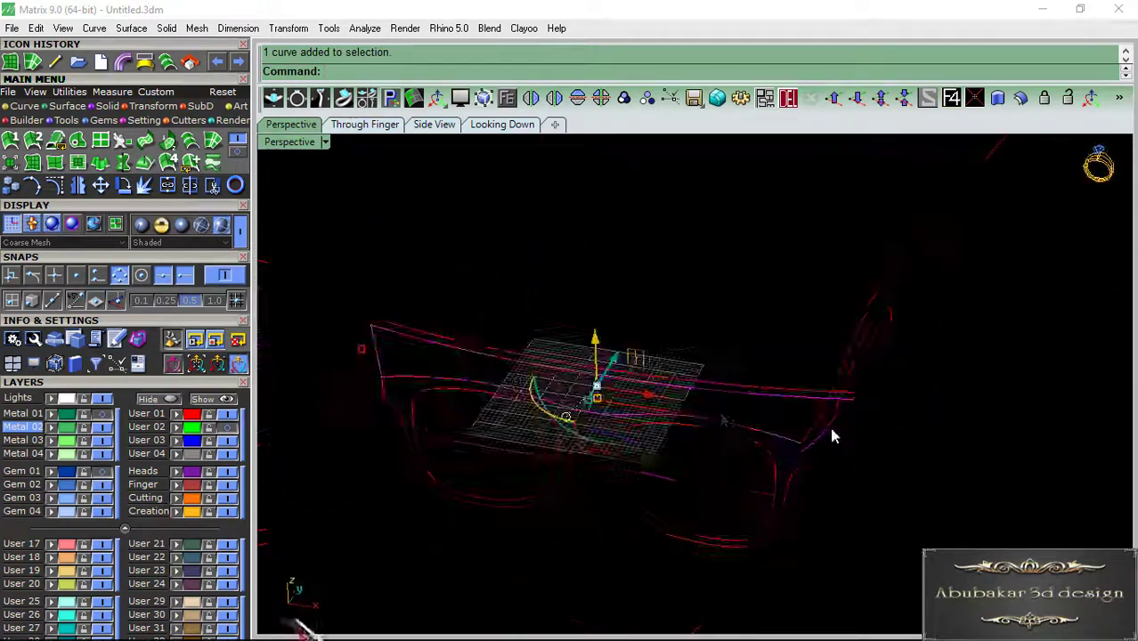
- Sweep the profile along both brow rails with Sweep 2 Rails, previewing before accepting
{"action": "left_click", "coordinate": [36, 142]}
{"action": "scroll", "coordinate": [575, 383], "scroll_direction": "up", "scroll_amount": 4}
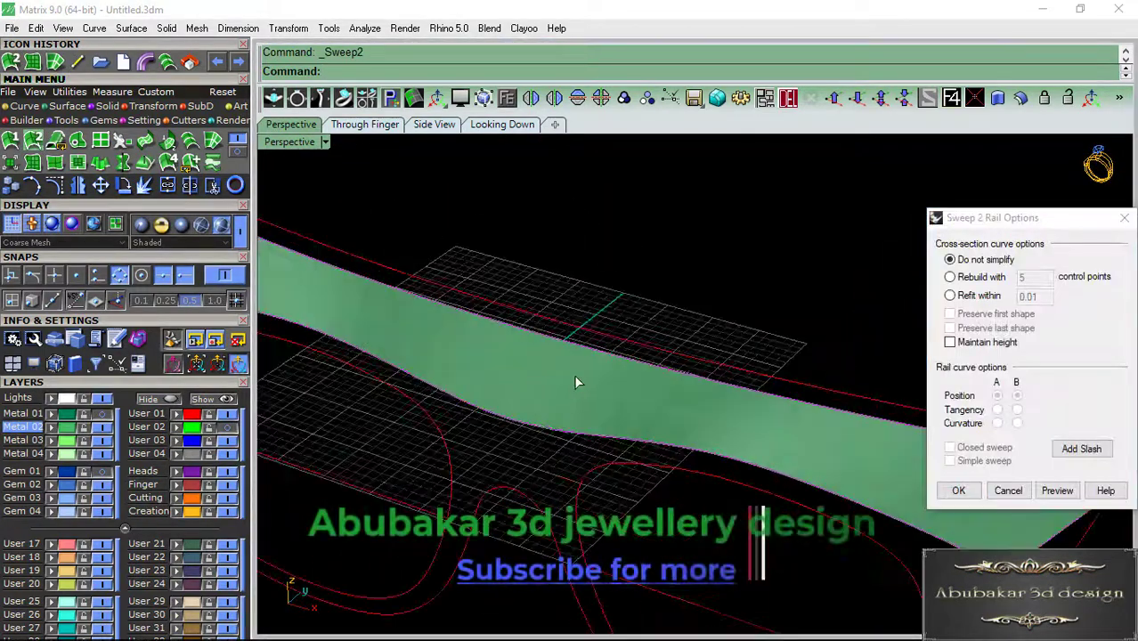
{"action": "mouse_move", "coordinate": [575, 383]}
{"action": "right_mouse_down"}
{"action": "mouse_move", "coordinate": [445, 322]}
{"action": "mouse_move", "coordinate": [728, 401]}
{"action": "right_mouse_up"}
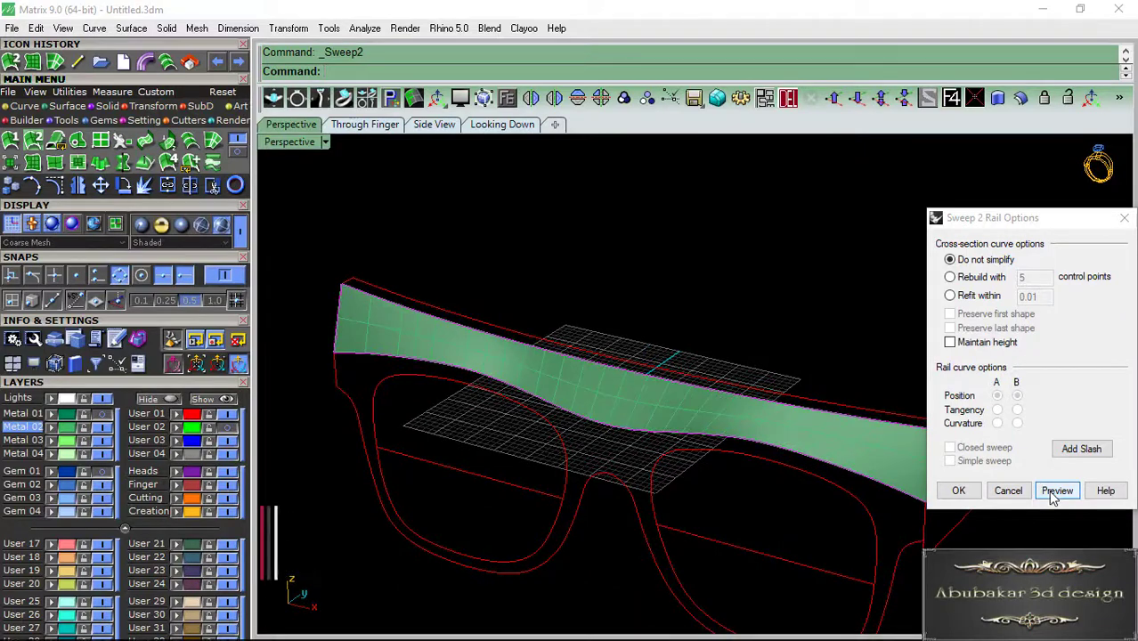
{"action": "left_click", "coordinate": [1056, 492]}
{"action": "left_click", "coordinate": [953, 492]}
{"action": "right_click_drag", "start_coordinate": [615, 378], "coordinate": [605, 358]}
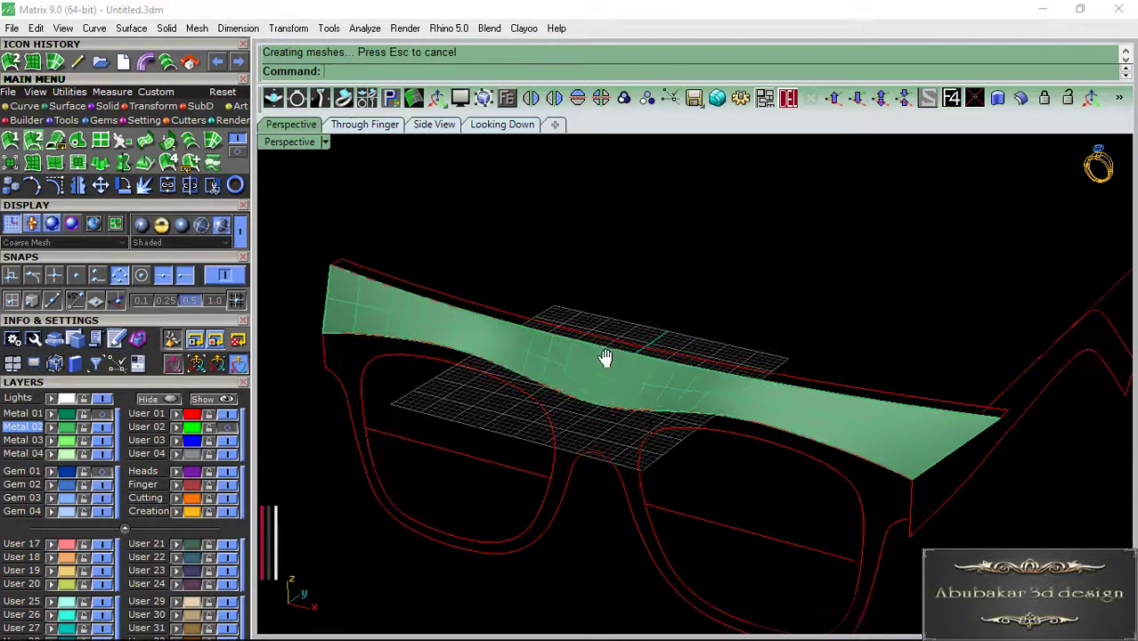
{"action": "right_click_drag", "start_coordinate": [498, 356], "coordinate": [613, 383]}
{"action": "left_click", "coordinate": [604, 381]}
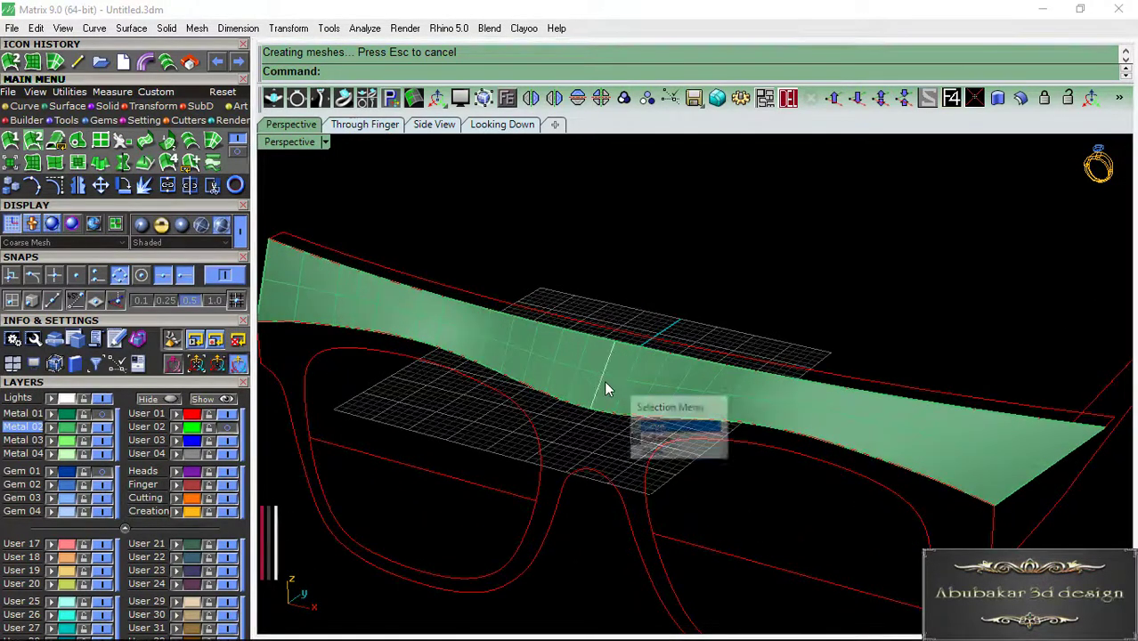
{"action": "left_click", "coordinate": [659, 440]}
{"action": "key", "text": "Escape"}
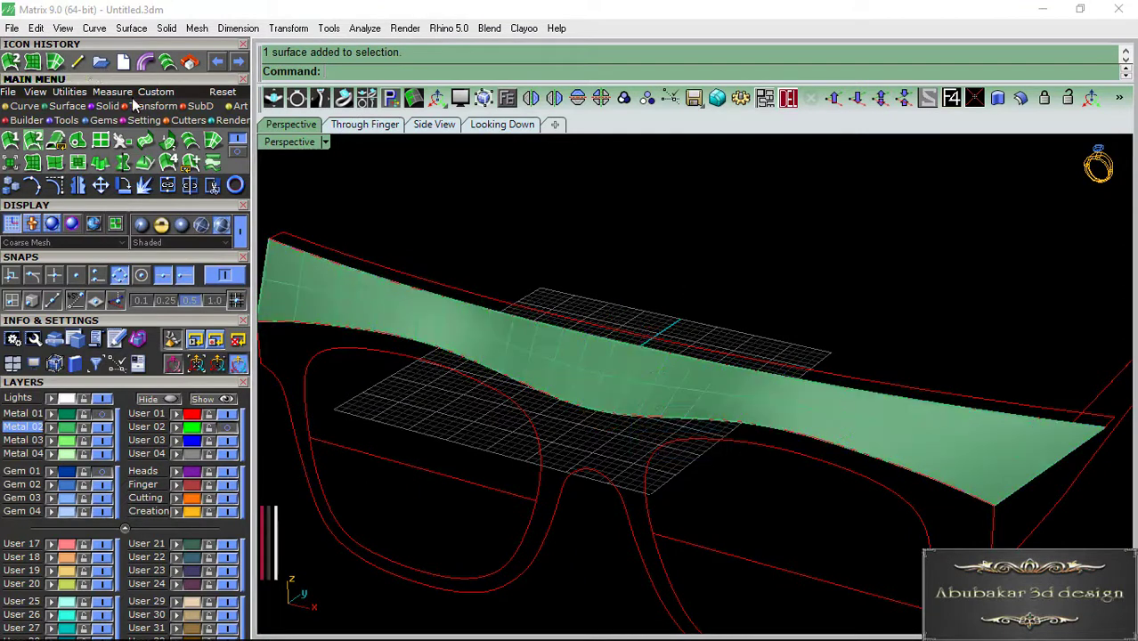
- Loft the brow surface's top edge to the upper rail curve
{"action": "left_click", "coordinate": [443, 296]}
{"action": "left_click", "coordinate": [493, 333]}
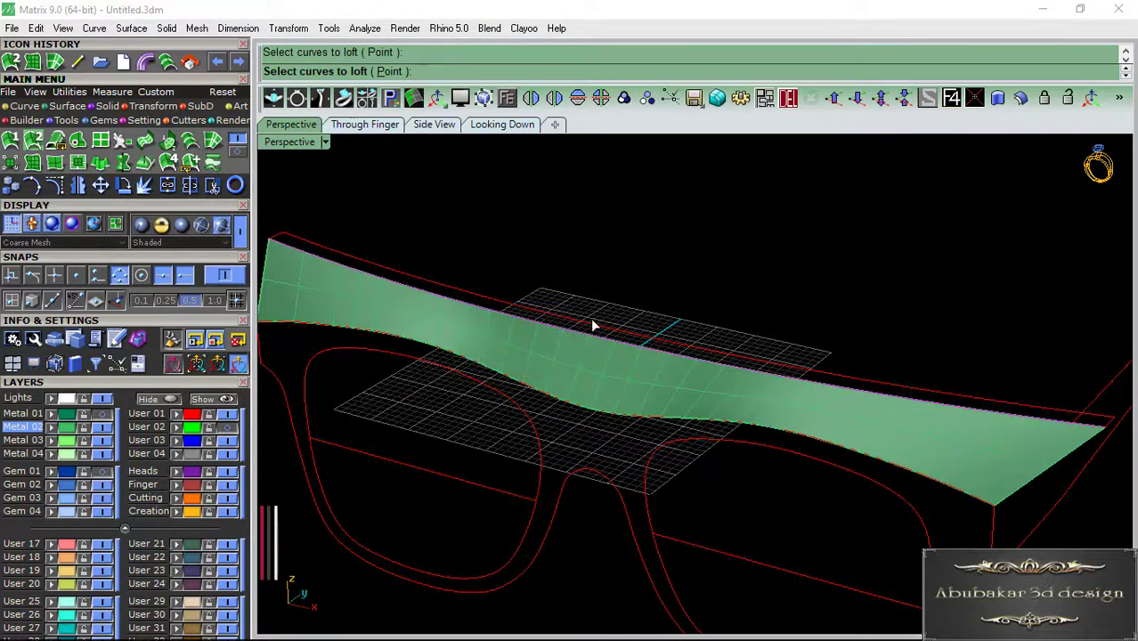
{"action": "key", "text": "Return"}
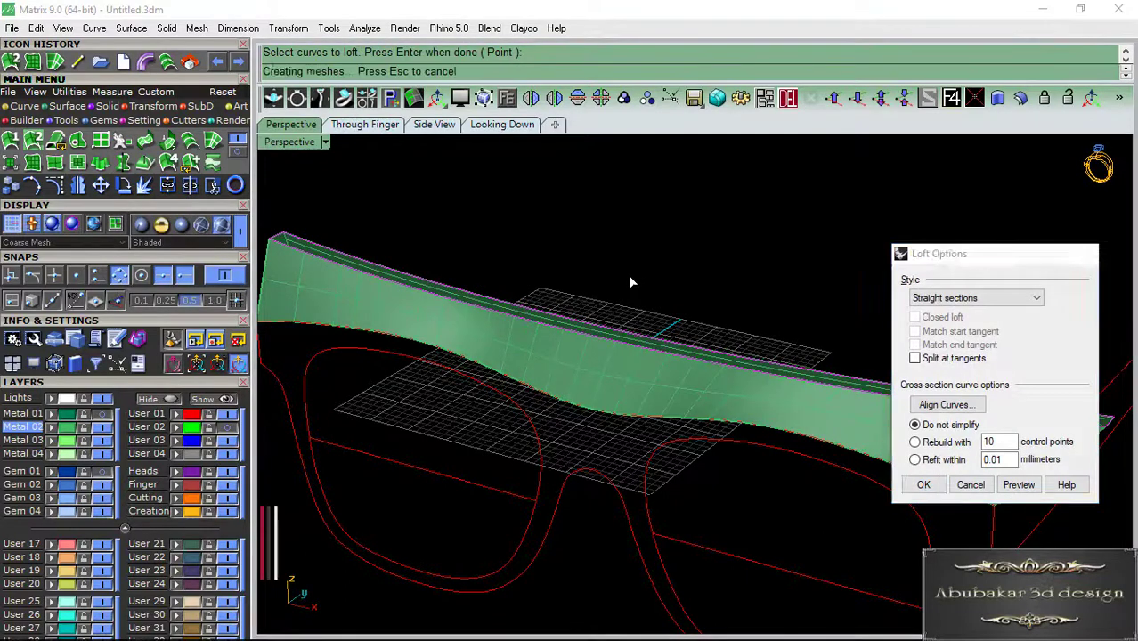
{"action": "key", "text": "Return"}
- Move the brow bar polysurface onto the Heads layer
{"action": "left_click", "coordinate": [635, 355]}
{"action": "scroll", "coordinate": [632, 351], "scroll_direction": "up", "scroll_amount": 3}
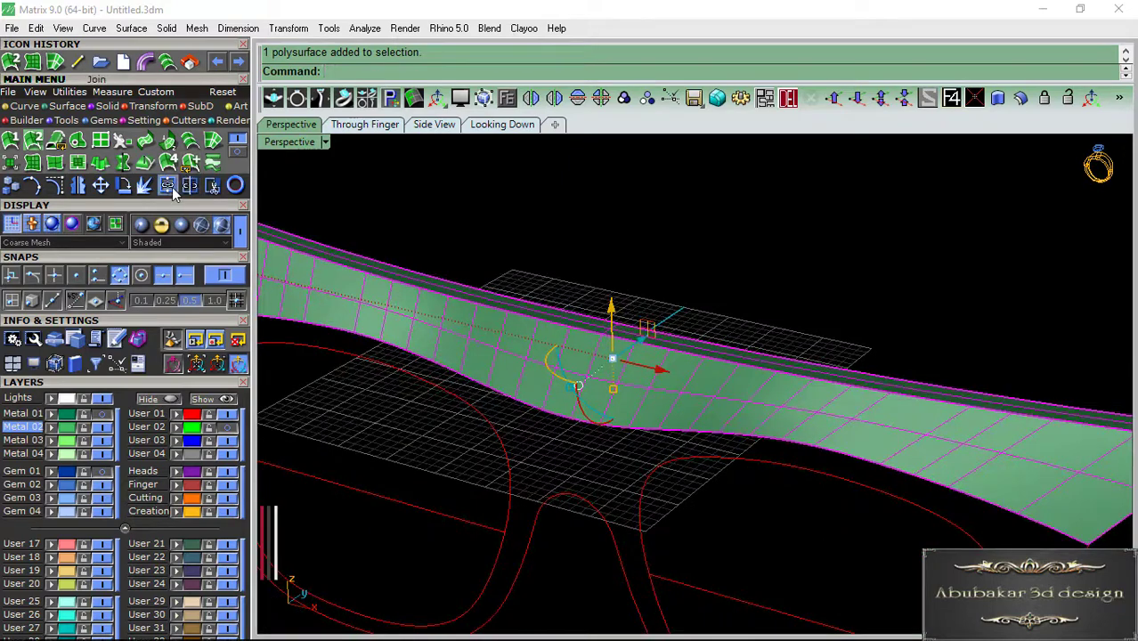
{"action": "scroll", "coordinate": [725, 374], "scroll_direction": "down", "scroll_amount": 5}
{"action": "right_click_drag", "start_coordinate": [725, 374], "coordinate": [624, 361]}
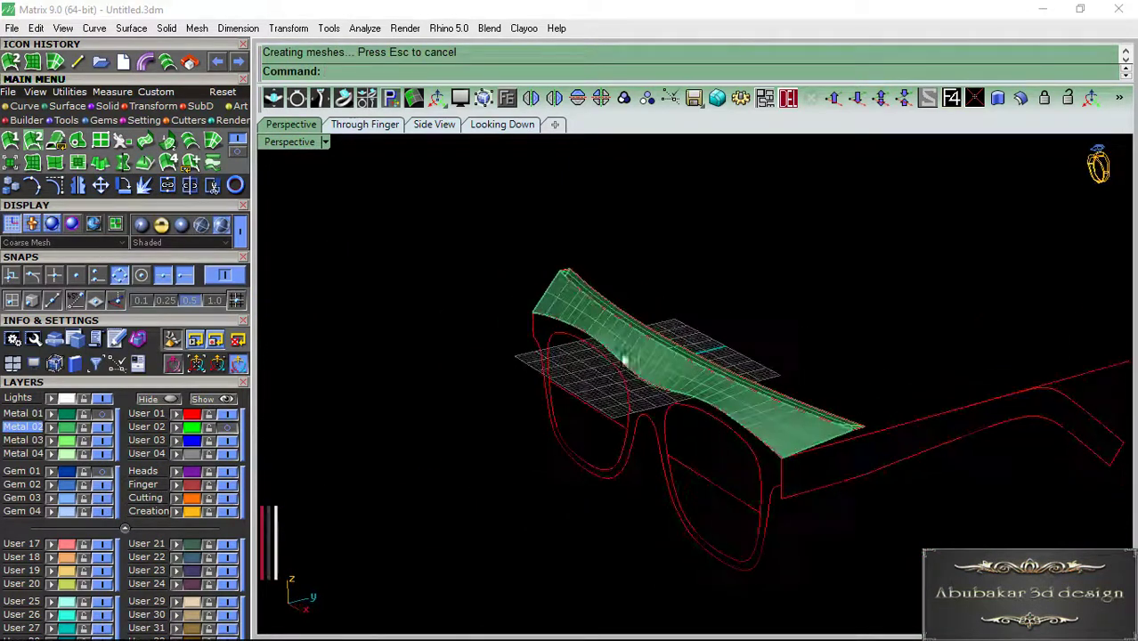
{"action": "scroll", "coordinate": [709, 389], "scroll_direction": "up", "scroll_amount": 3}
{"action": "left_click", "coordinate": [683, 390]}
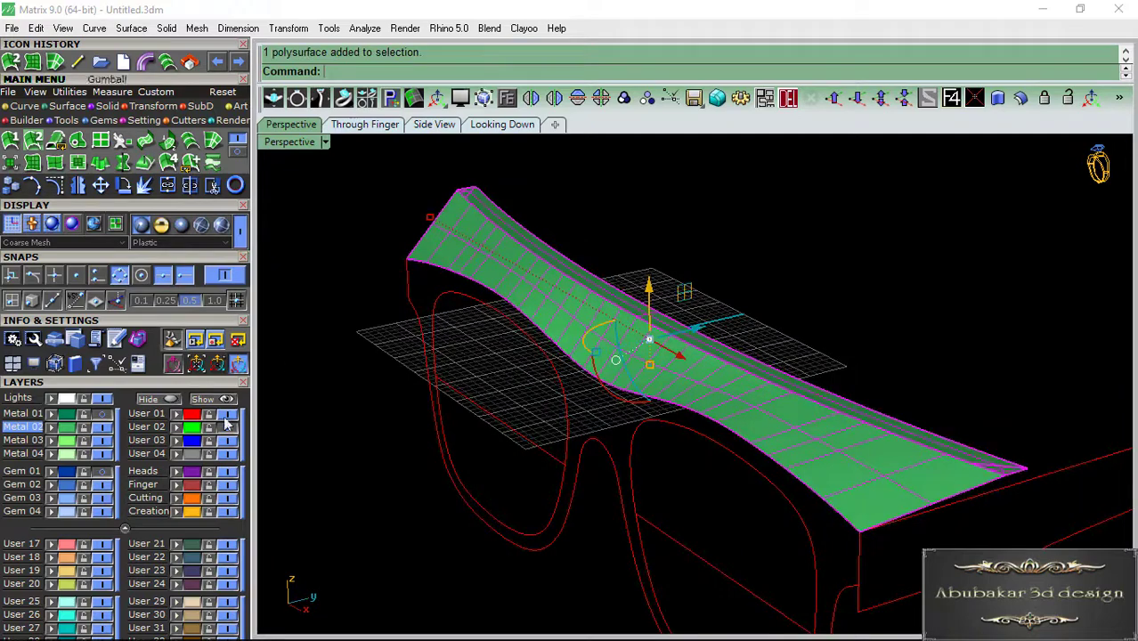
{"action": "left_click", "coordinate": [176, 477]}
{"action": "mouse_move", "coordinate": [355, 519]}
{"action": "right_mouse_down"}
{"action": "mouse_move", "coordinate": [485, 435]}
{"action": "mouse_move", "coordinate": [546, 330]}
{"action": "mouse_move", "coordinate": [363, 423]}
{"action": "right_mouse_up"}
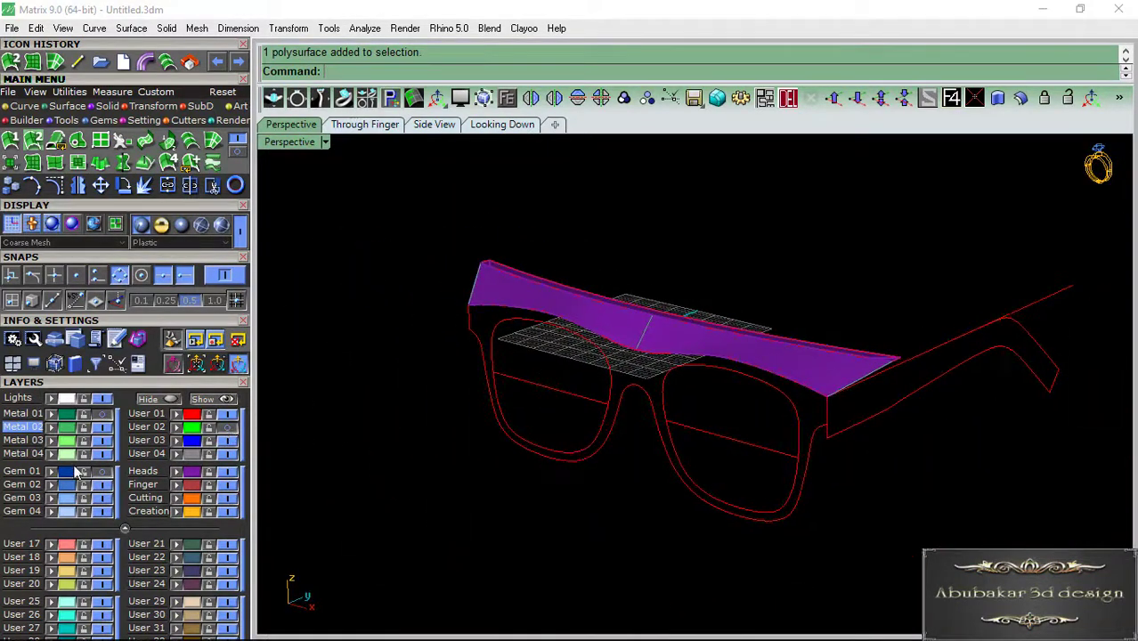
- Turn on the Gem 01 and Metal 01 layers to show the frame surfaces
{"action": "left_click", "coordinate": [103, 472]}
{"action": "left_click", "coordinate": [96, 415]}
{"action": "right_click_drag", "start_coordinate": [463, 428], "coordinate": [547, 412]}
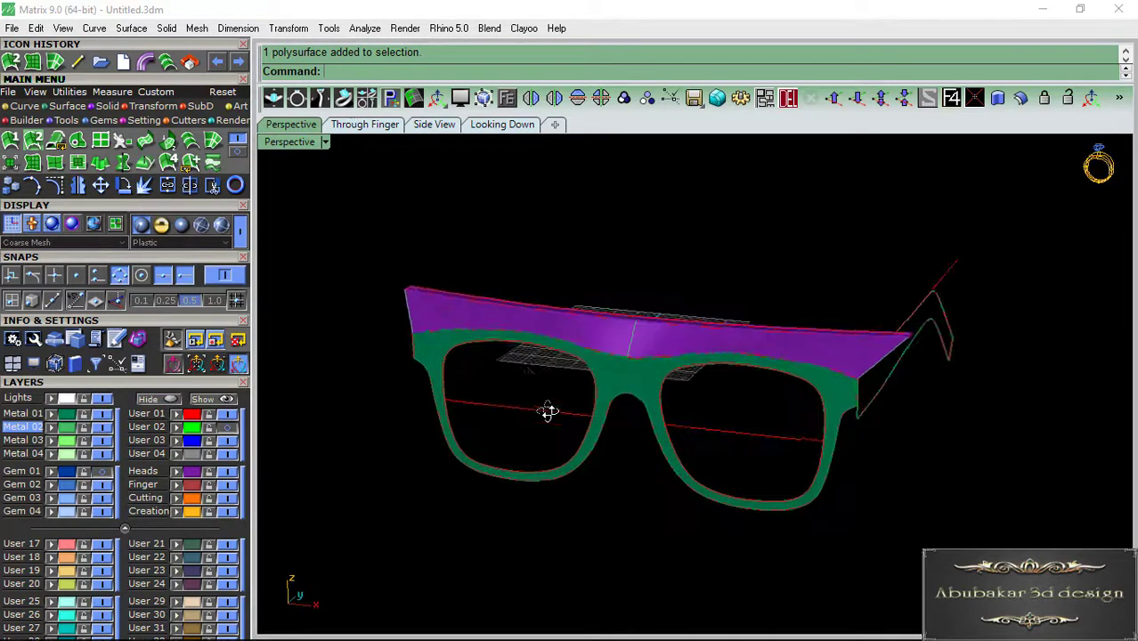
{"action": "scroll", "coordinate": [547, 412], "scroll_direction": "up", "scroll_amount": 3}
{"action": "scroll", "coordinate": [443, 336], "scroll_direction": "up", "scroll_amount": 2}
- Try joining the green frame and purple brow bar, then undo the join
{"action": "left_click", "coordinate": [427, 294]}
{"action": "left_click", "coordinate": [427, 290]}
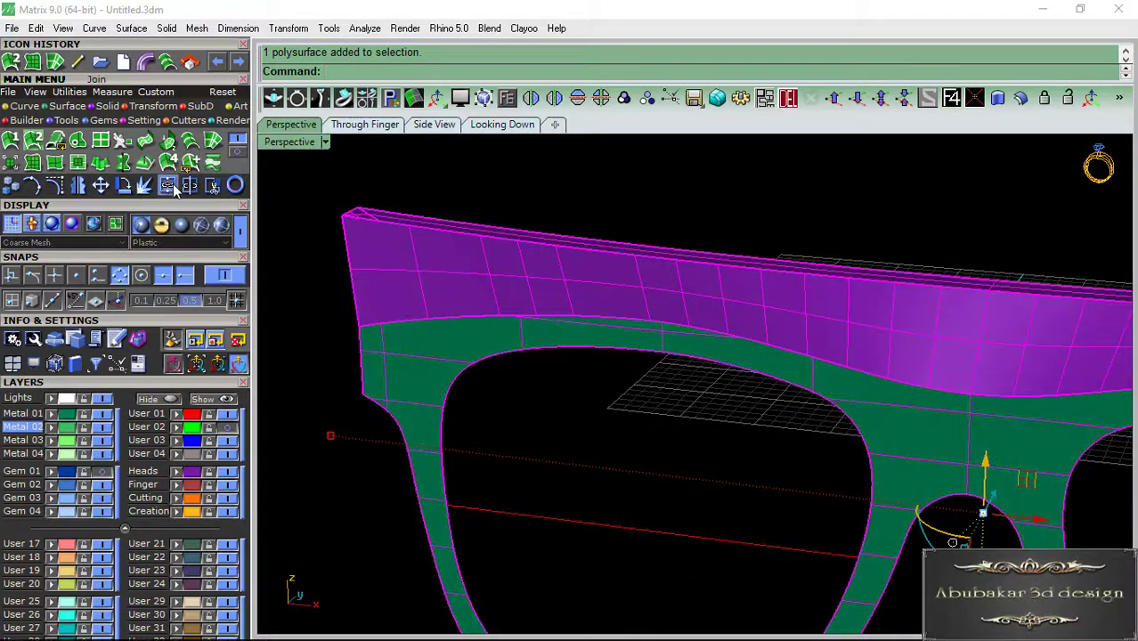
{"action": "left_click", "coordinate": [175, 191]}
{"action": "scroll", "coordinate": [449, 314], "scroll_direction": "down", "scroll_amount": 3}
{"action": "key", "text": "ctrl+z"}
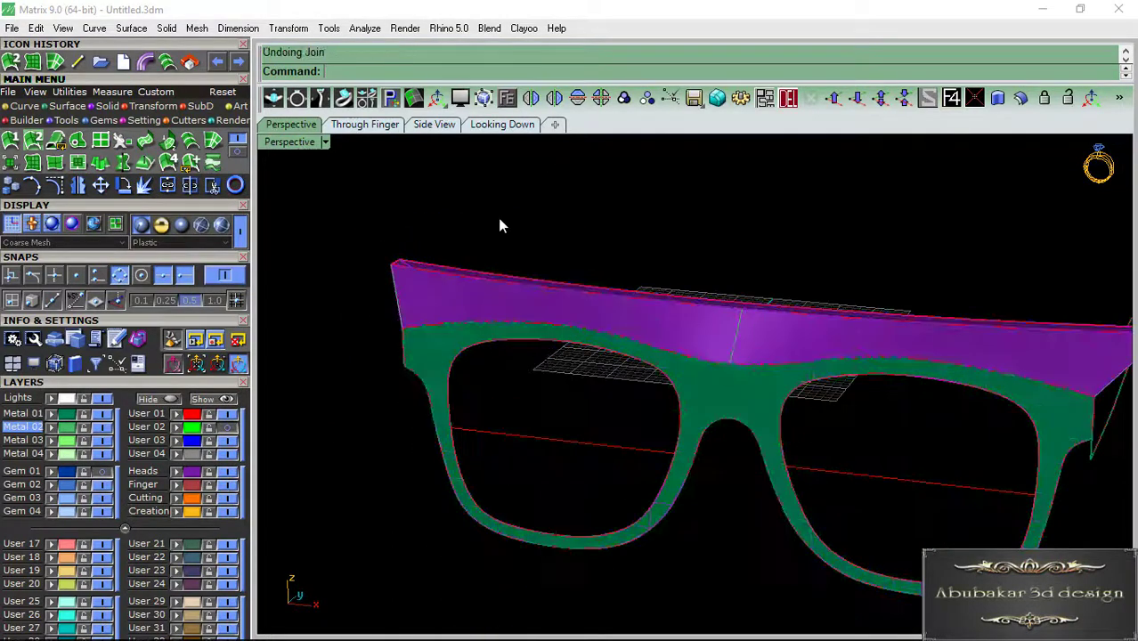
- Select the green frame-front surface from a side-on view
{"action": "mouse_move", "coordinate": [499, 225]}
{"action": "right_mouse_down"}
{"action": "mouse_move", "coordinate": [750, 402]}
{"action": "mouse_move", "coordinate": [625, 405]}
{"action": "mouse_move", "coordinate": [754, 440]}
{"action": "mouse_move", "coordinate": [721, 430]}
{"action": "mouse_move", "coordinate": [807, 422]}
{"action": "mouse_move", "coordinate": [668, 373]}
{"action": "mouse_move", "coordinate": [625, 381]}
{"action": "mouse_move", "coordinate": [701, 372]}
{"action": "mouse_move", "coordinate": [643, 364]}
{"action": "right_mouse_up"}
{"action": "scroll", "coordinate": [639, 367], "scroll_direction": "up", "scroll_amount": 2}
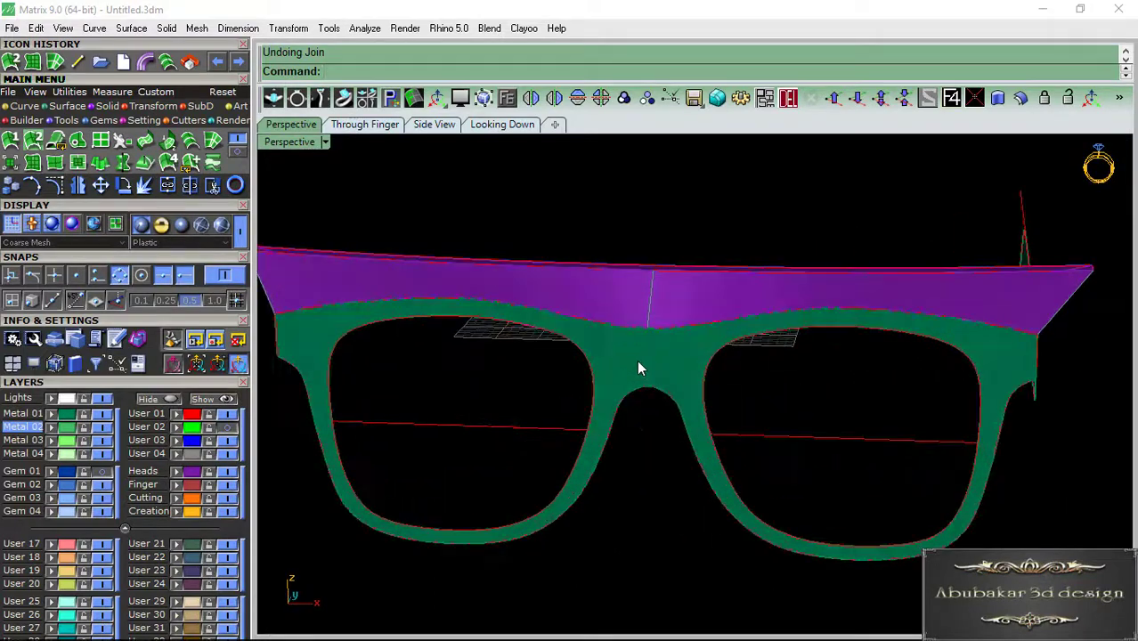
{"action": "left_click", "coordinate": [638, 368]}
{"action": "scroll", "coordinate": [639, 368], "scroll_direction": "down", "scroll_amount": 2}
{"action": "mouse_move", "coordinate": [759, 376]}
{"action": "right_mouse_down"}
{"action": "mouse_move", "coordinate": [699, 393]}
{"action": "mouse_move", "coordinate": [1027, 221]}
{"action": "right_mouse_up"}
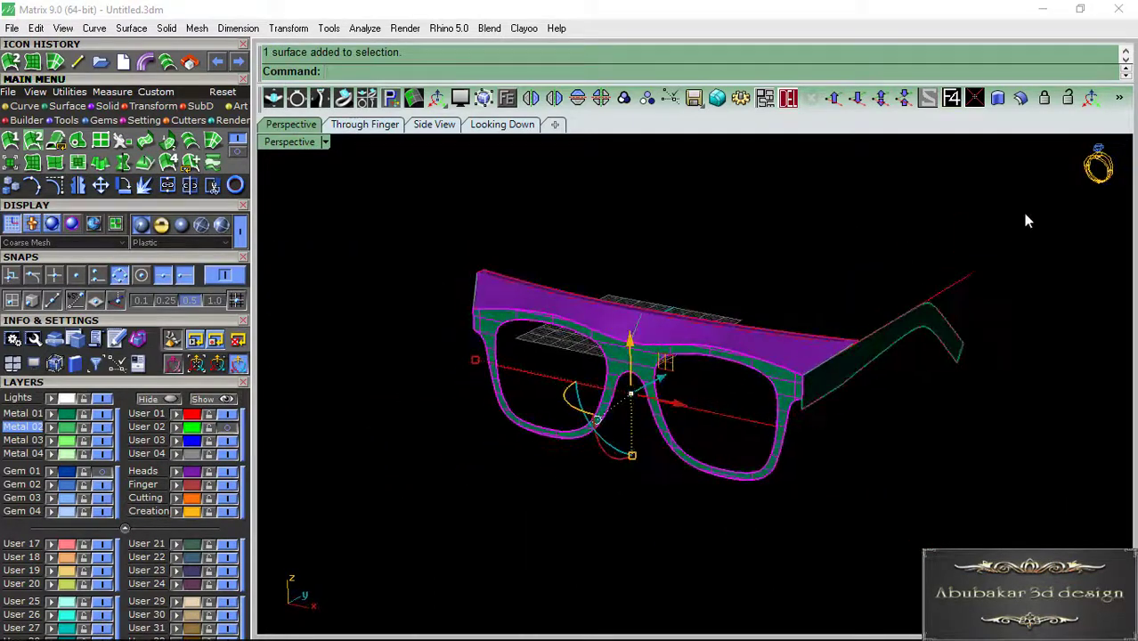
- Offset the frame front into a solid at distance 1, redoing it with the direction flipped
{"action": "left_click", "coordinate": [1024, 101]}
{"action": "scroll", "coordinate": [627, 374], "scroll_direction": "up", "scroll_amount": 2}
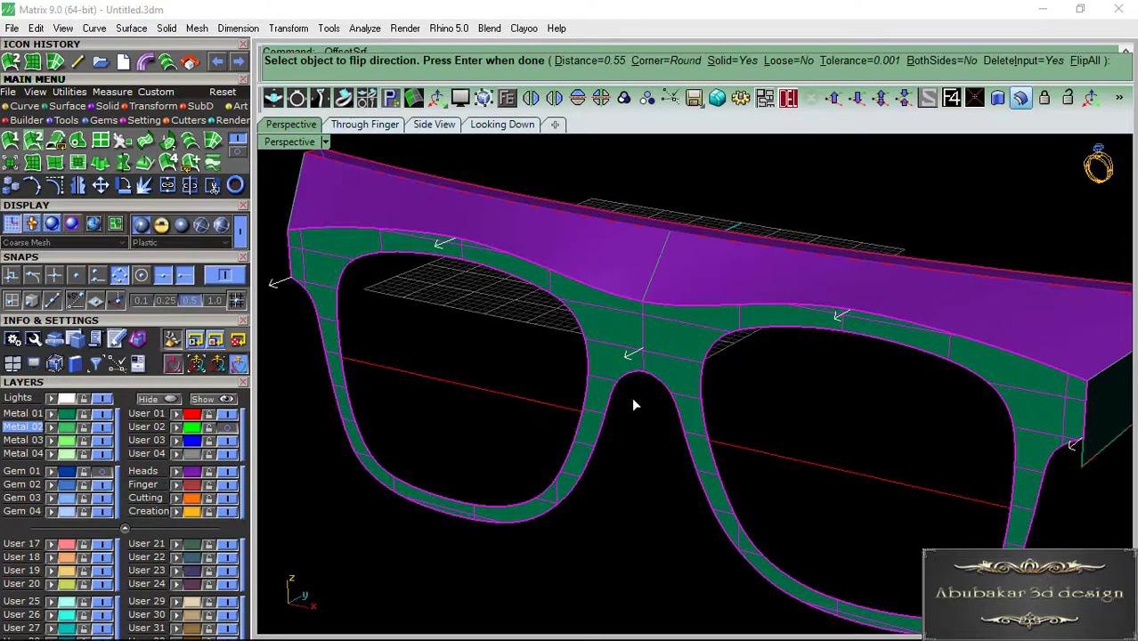
{"action": "scroll", "coordinate": [668, 348], "scroll_direction": "up", "scroll_amount": 3}
{"action": "left_click", "coordinate": [666, 343]}
{"action": "scroll", "coordinate": [707, 358], "scroll_direction": "down", "scroll_amount": 3}
{"action": "right_click_drag", "start_coordinate": [707, 358], "coordinate": [652, 359]}
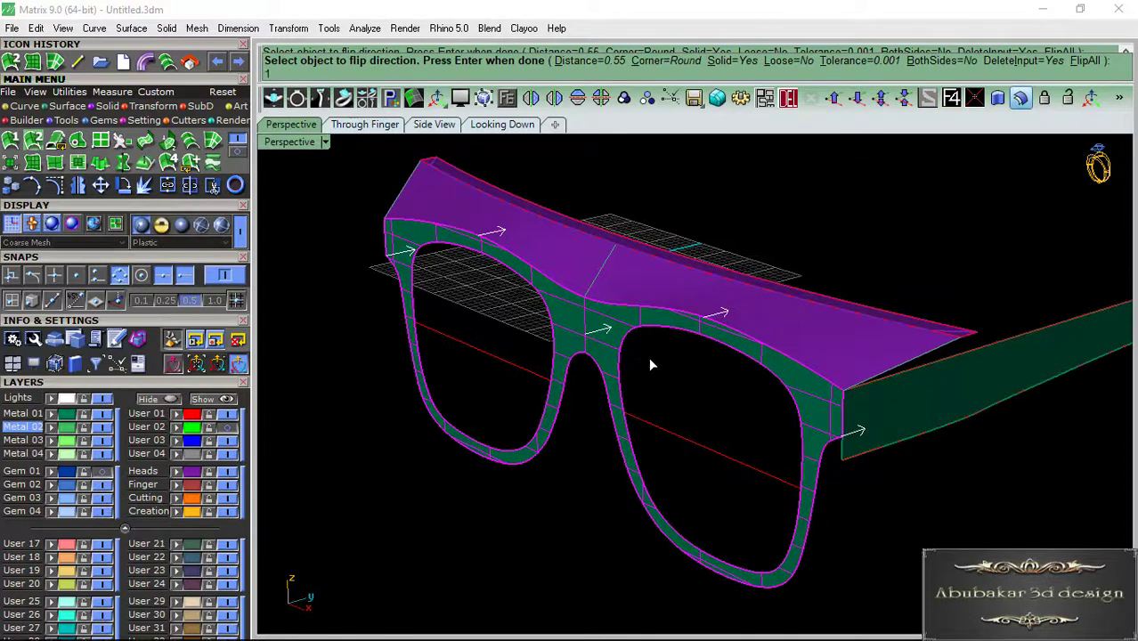
{"action": "key", "text": "Return"}
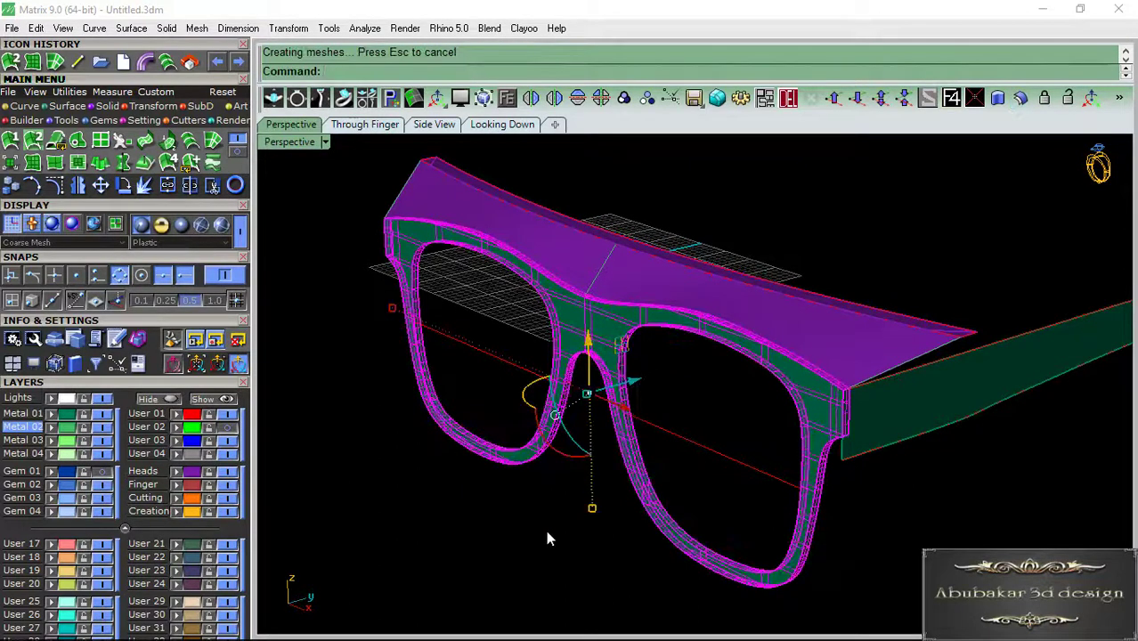
{"action": "key", "text": "ctrl+z"}
{"action": "left_click", "coordinate": [554, 347]}
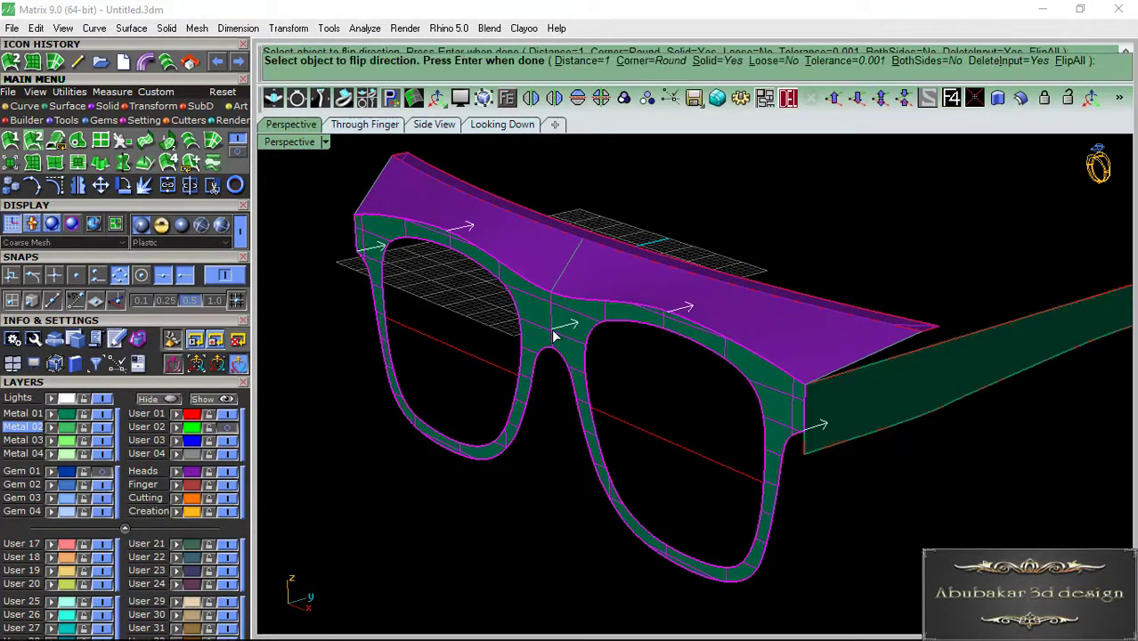
{"action": "key", "text": "Return"}
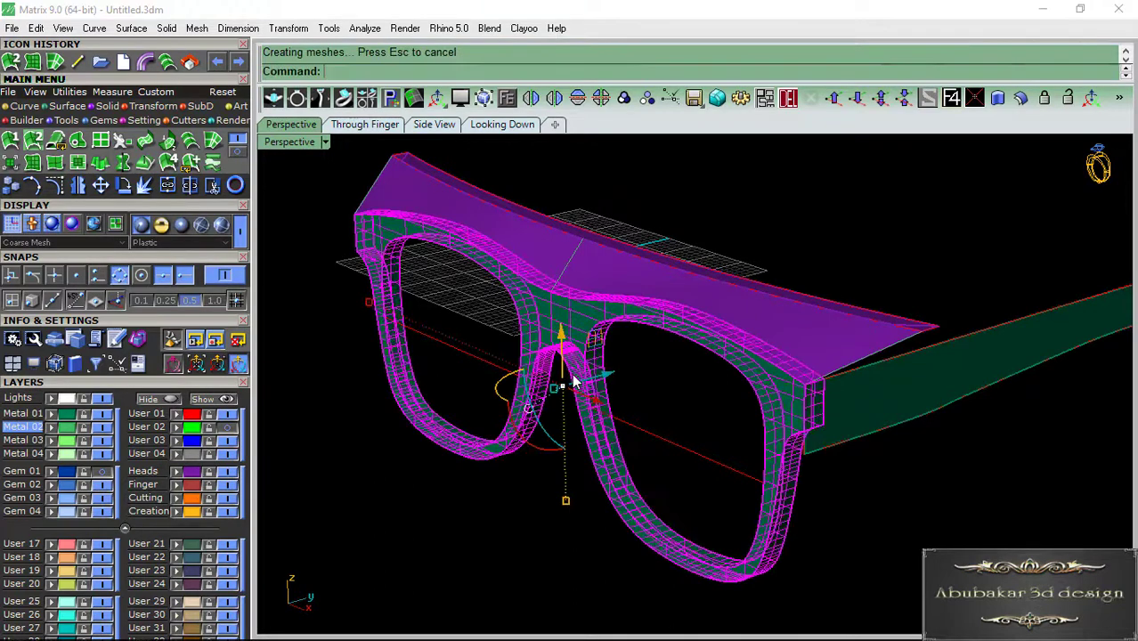
{"action": "right_click_drag", "start_coordinate": [513, 528], "coordinate": [528, 427], "text": "shift"}
- Offset the temple arm surface into a solid 3 units thick
{"action": "left_click", "coordinate": [773, 374]}
{"action": "key", "text": "Return"}
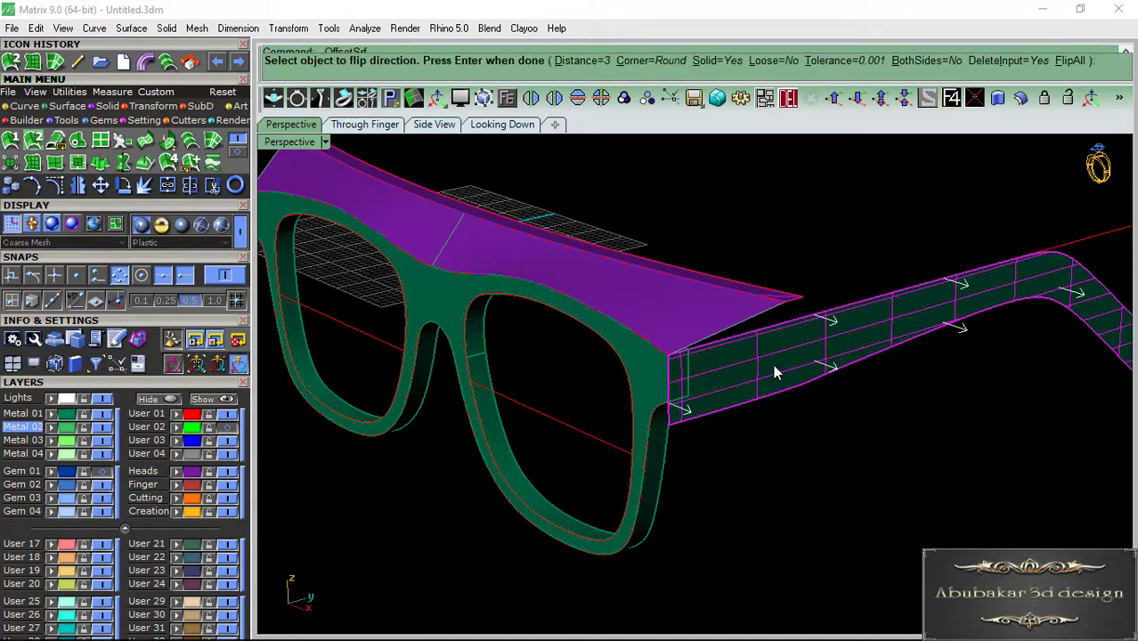
{"action": "key", "text": "Return"}
{"action": "scroll", "coordinate": [760, 457], "scroll_direction": "down", "scroll_amount": 3}
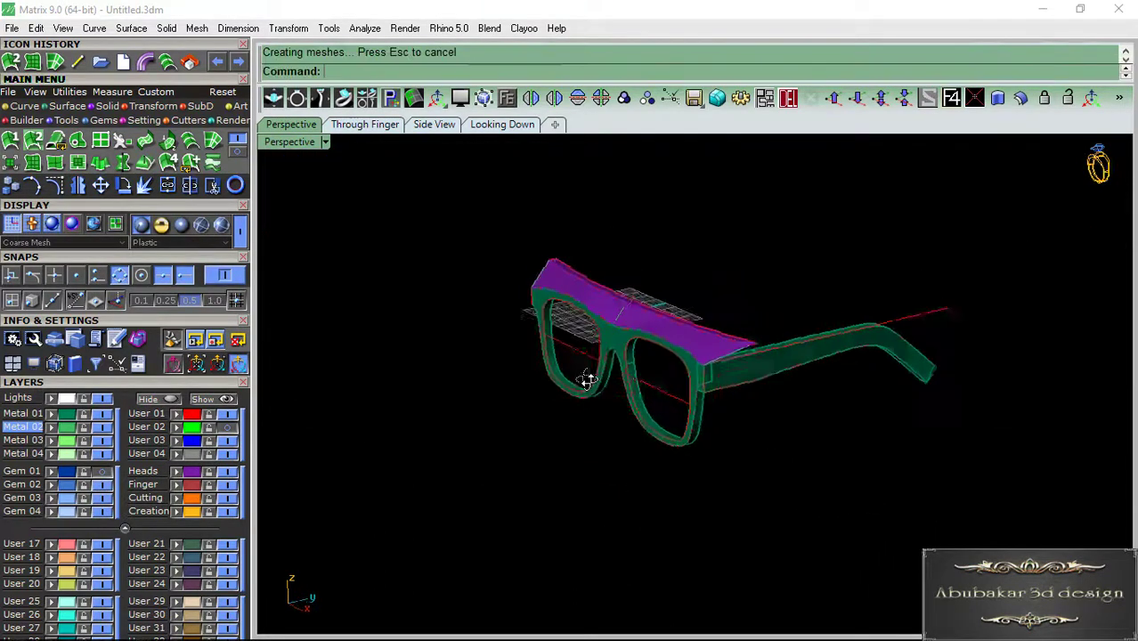
{"action": "mouse_move", "coordinate": [587, 377]}
{"action": "right_mouse_down"}
{"action": "mouse_move", "coordinate": [653, 387]}
{"action": "mouse_move", "coordinate": [681, 355]}
{"action": "mouse_move", "coordinate": [659, 334]}
{"action": "right_mouse_up"}
{"action": "scroll", "coordinate": [599, 318], "scroll_direction": "up", "scroll_amount": 5}
- Try repeating the offset on the purple brow bar, then undo it
{"action": "left_click", "coordinate": [600, 318]}
{"action": "scroll", "coordinate": [599, 318], "scroll_direction": "down", "scroll_amount": 3}
{"action": "key", "text": "Return"}
{"action": "key", "text": "Return"}
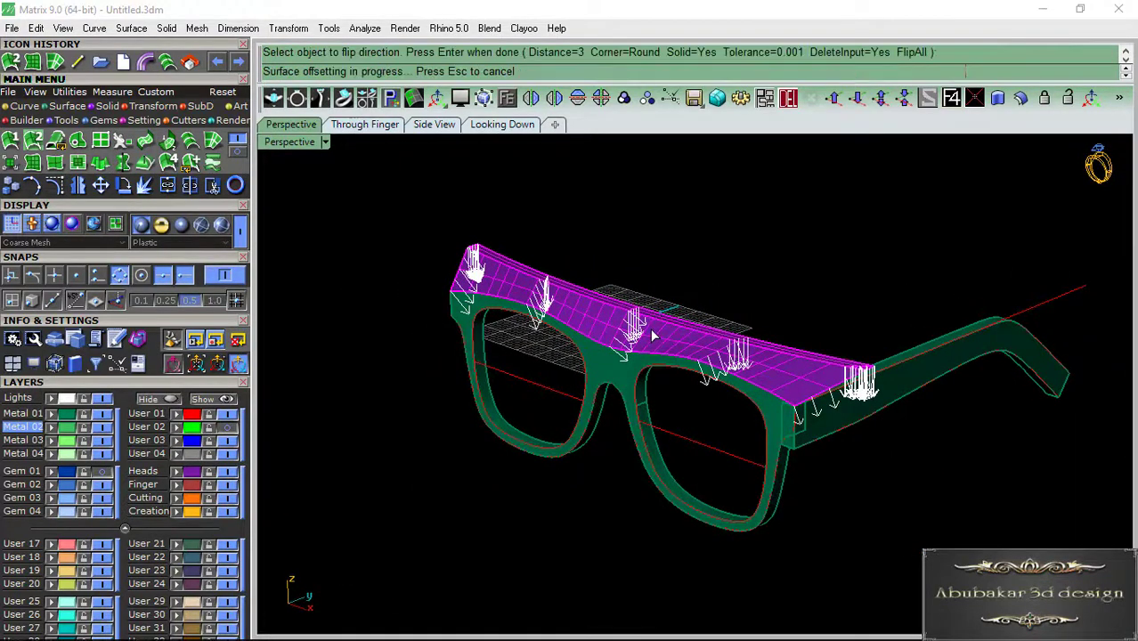
{"action": "mouse_move", "coordinate": [804, 331]}
{"action": "right_mouse_down"}
{"action": "mouse_move", "coordinate": [703, 318]}
{"action": "mouse_move", "coordinate": [714, 358]}
{"action": "mouse_move", "coordinate": [749, 379]}
{"action": "right_mouse_up"}
{"action": "key", "text": "ctrl+z"}
- Extrude the purple brow bar straight by -3 into a solid
{"action": "left_click", "coordinate": [107, 106]}
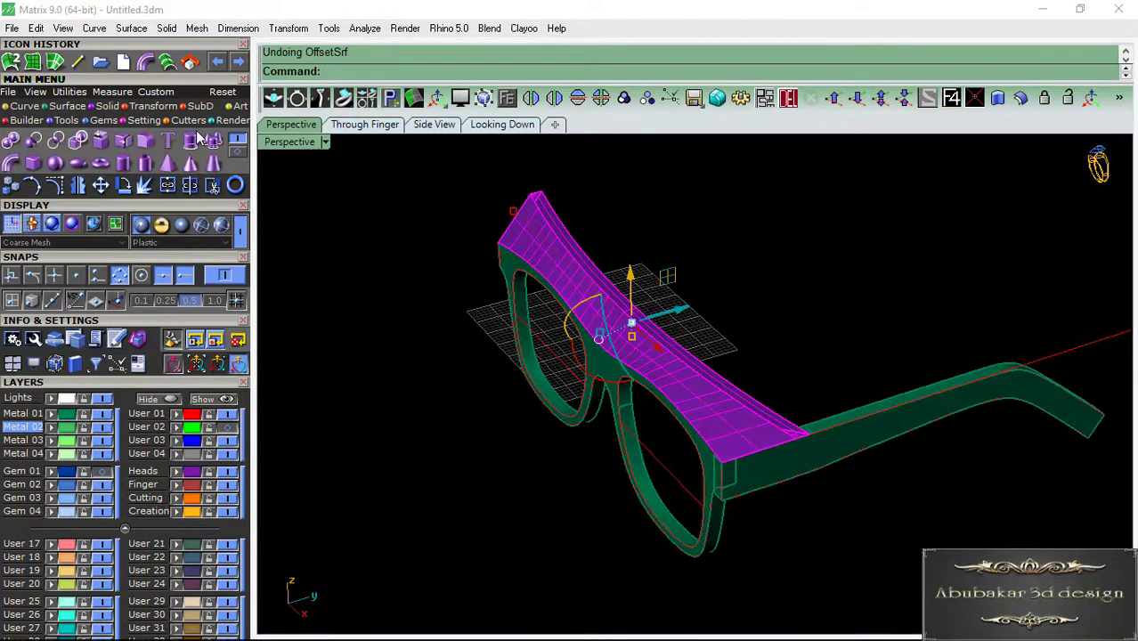
{"action": "left_click", "coordinate": [213, 142]}
{"action": "left_click", "coordinate": [516, 262]}
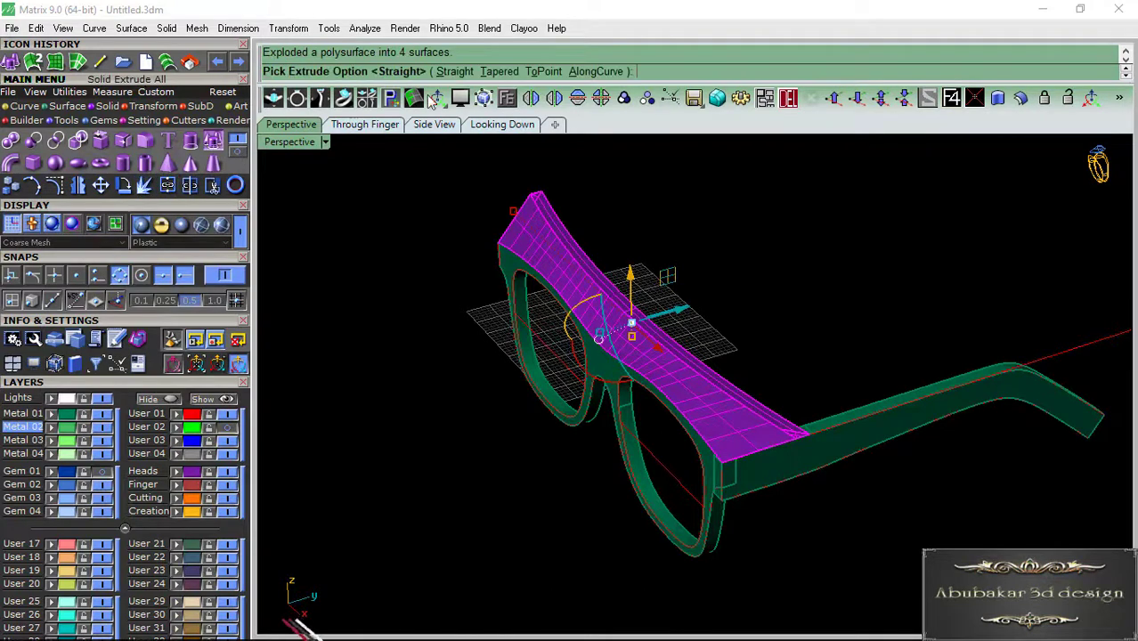
{"action": "left_click", "coordinate": [453, 72]}
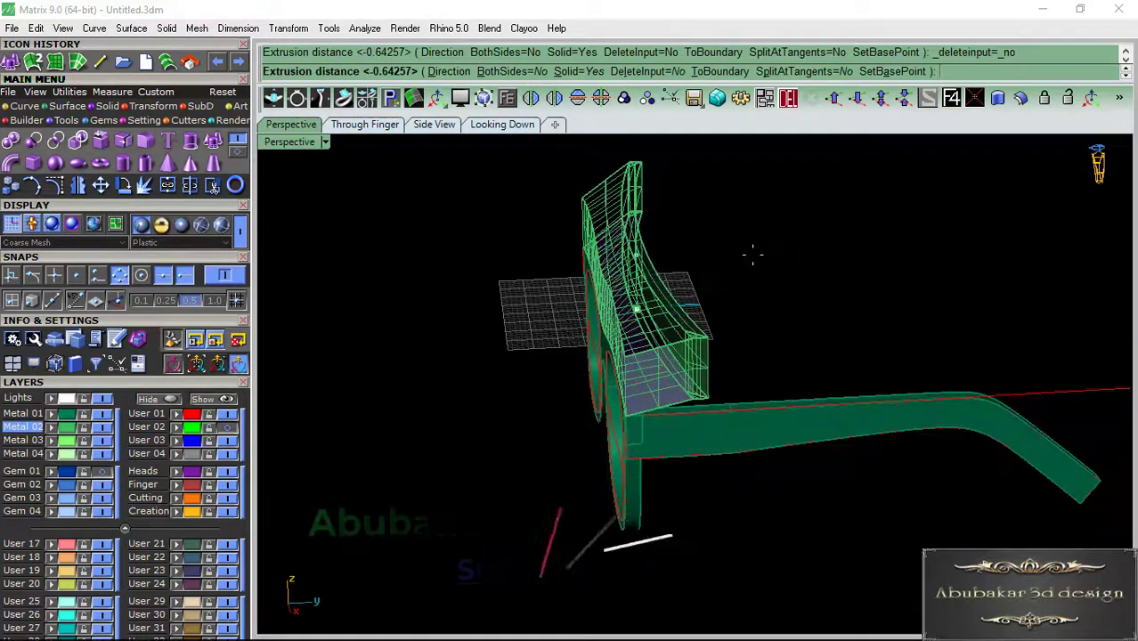
{"action": "type", "text": "-3"}
{"action": "key", "text": "Return"}
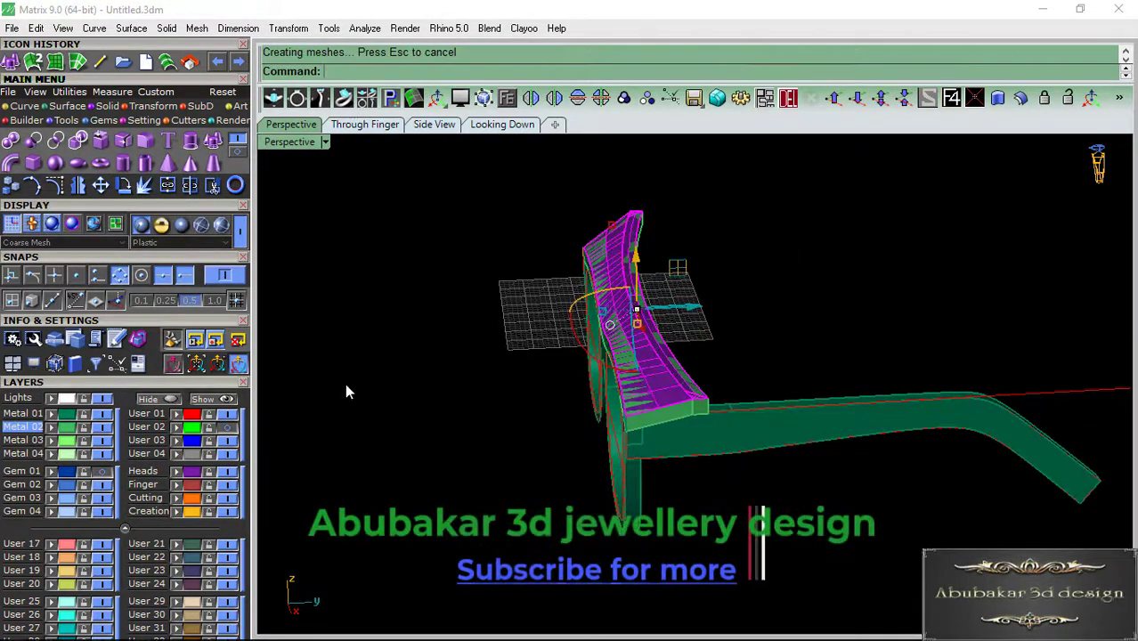
{"action": "mouse_move", "coordinate": [519, 407]}
{"action": "right_mouse_down"}
{"action": "mouse_move", "coordinate": [716, 369]}
{"action": "mouse_move", "coordinate": [269, 348]}
{"action": "mouse_move", "coordinate": [537, 396]}
{"action": "mouse_move", "coordinate": [653, 402]}
{"action": "mouse_move", "coordinate": [575, 396]}
{"action": "mouse_move", "coordinate": [701, 368]}
{"action": "mouse_move", "coordinate": [676, 356]}
{"action": "mouse_move", "coordinate": [610, 376]}
{"action": "mouse_move", "coordinate": [468, 342]}
{"action": "mouse_move", "coordinate": [660, 270]}
{"action": "mouse_move", "coordinate": [614, 236]}
{"action": "mouse_move", "coordinate": [628, 356]}
{"action": "mouse_move", "coordinate": [572, 392]}
{"action": "mouse_move", "coordinate": [820, 432]}
{"action": "mouse_move", "coordinate": [614, 465]}
{"action": "mouse_move", "coordinate": [615, 399]}
{"action": "mouse_move", "coordinate": [657, 341]}
{"action": "mouse_move", "coordinate": [699, 481]}
{"action": "right_mouse_up"}
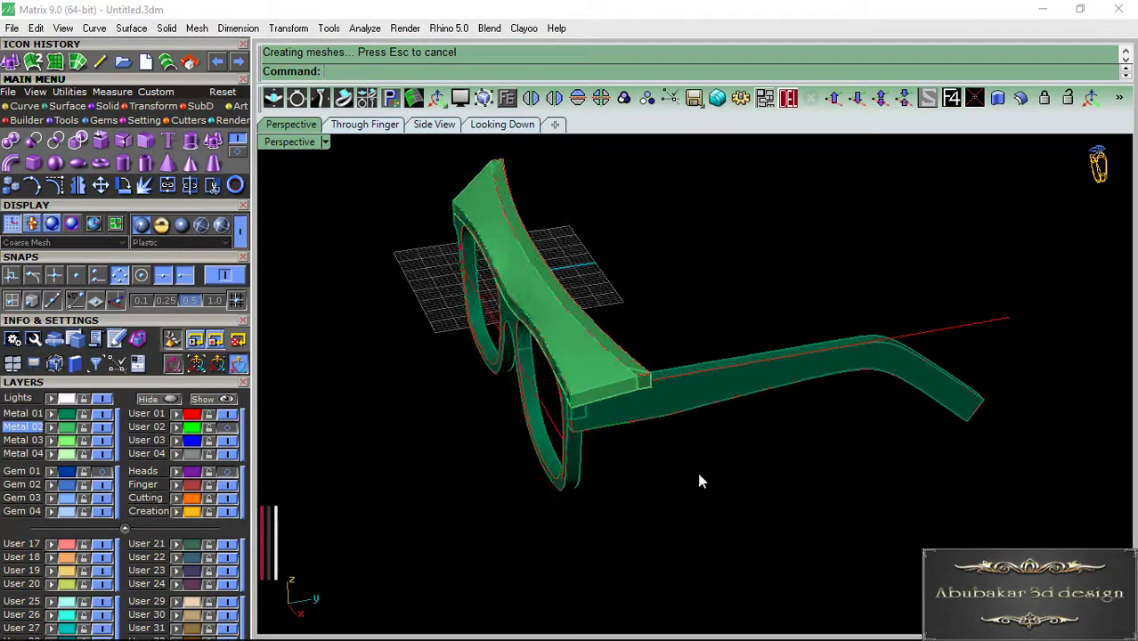
- Create UV curves from the temple-arm surface to get its flattened outline
{"action": "left_click", "coordinate": [25, 107]}
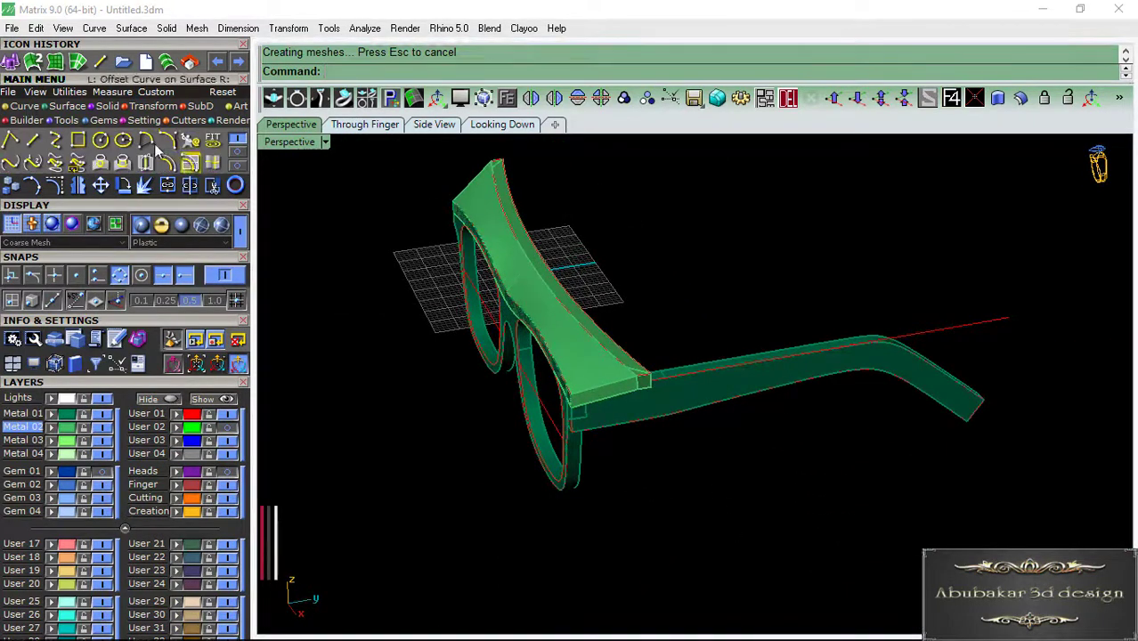
{"action": "left_click", "coordinate": [239, 157]}
{"action": "left_click", "coordinate": [78, 144]}
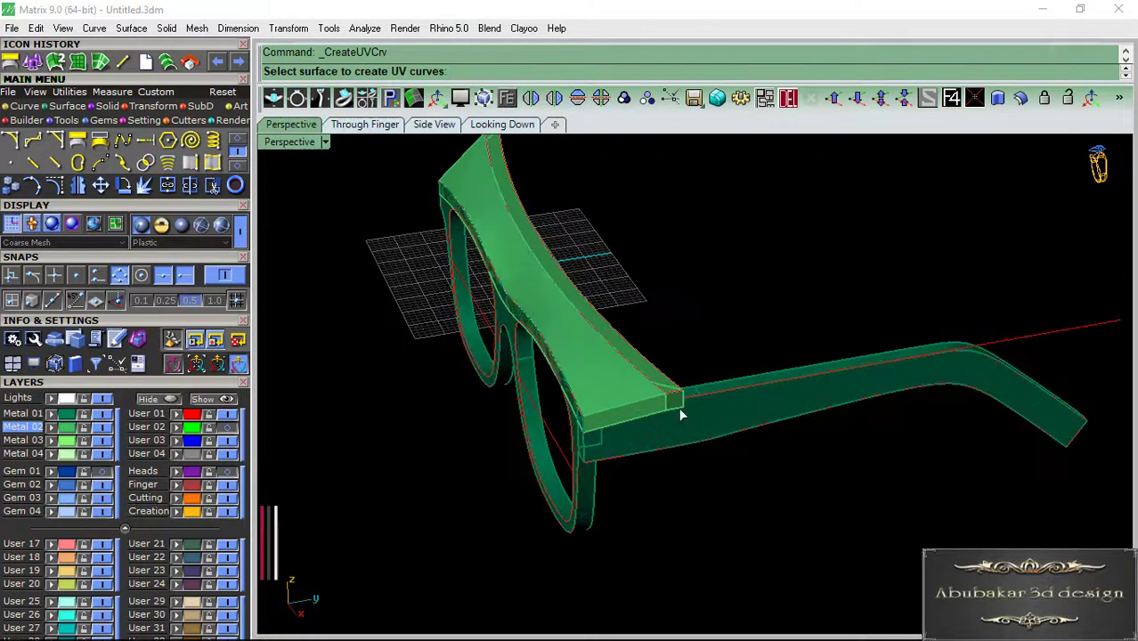
{"action": "right_click_drag", "start_coordinate": [591, 435], "coordinate": [667, 415]}
{"action": "scroll", "coordinate": [642, 397], "scroll_direction": "up", "scroll_amount": 3}
{"action": "left_click", "coordinate": [614, 379]}
{"action": "scroll", "coordinate": [614, 379], "scroll_direction": "down", "scroll_amount": 3}
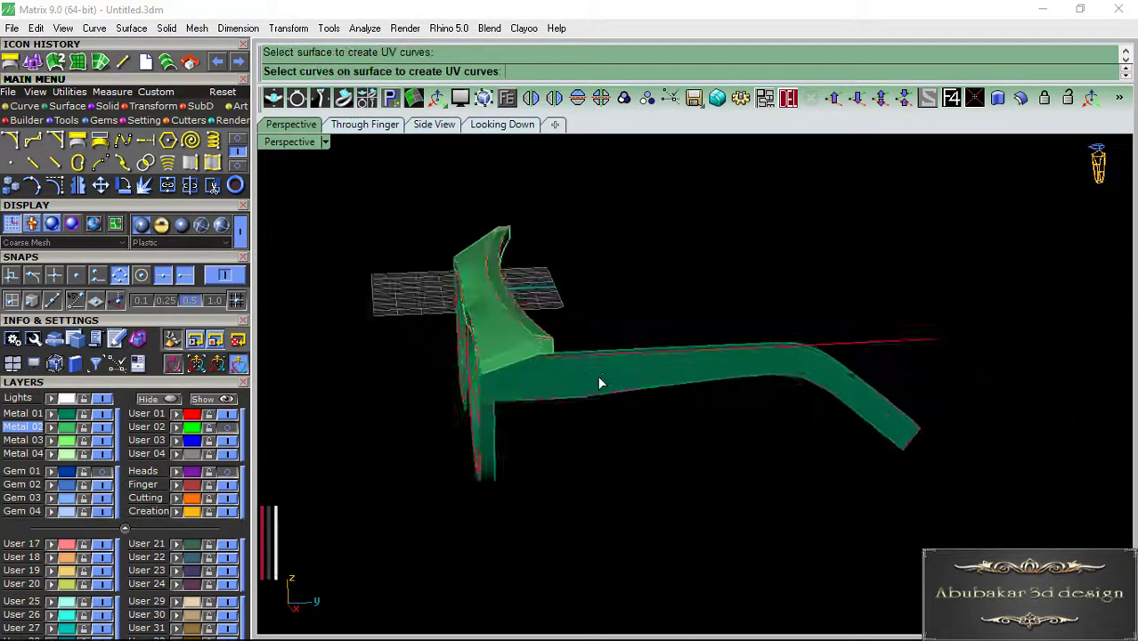
{"action": "key", "text": "Return"}
- In the top view, move the flattened outline away from the glasses and select its rectangle
{"action": "left_click", "coordinate": [486, 127]}
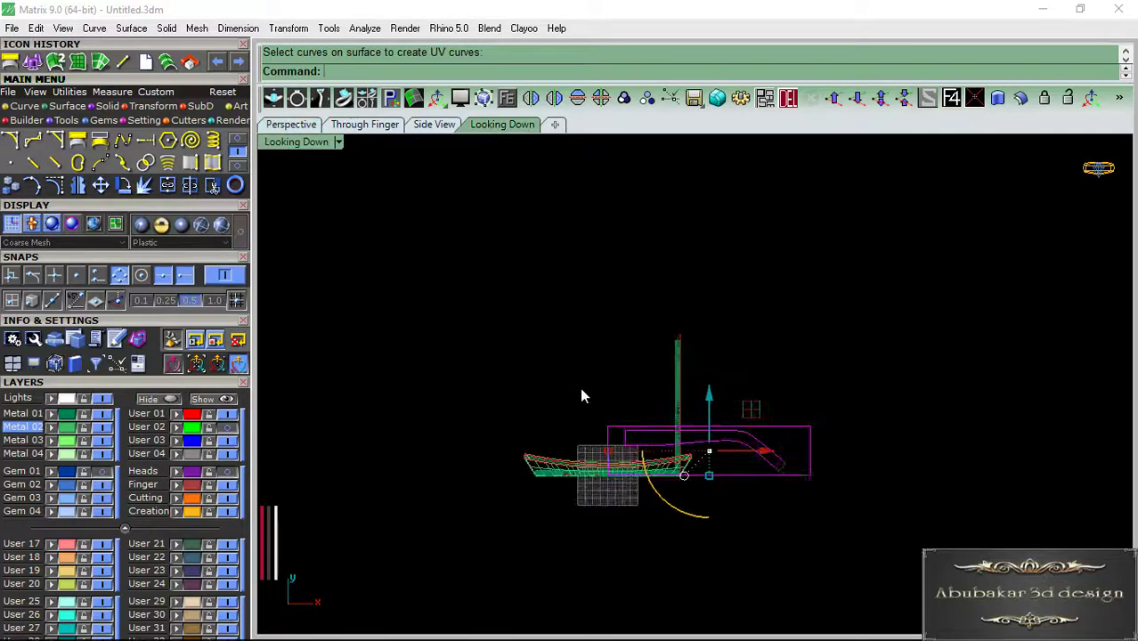
{"action": "left_click_drag", "start_coordinate": [651, 343], "coordinate": [655, 262]}
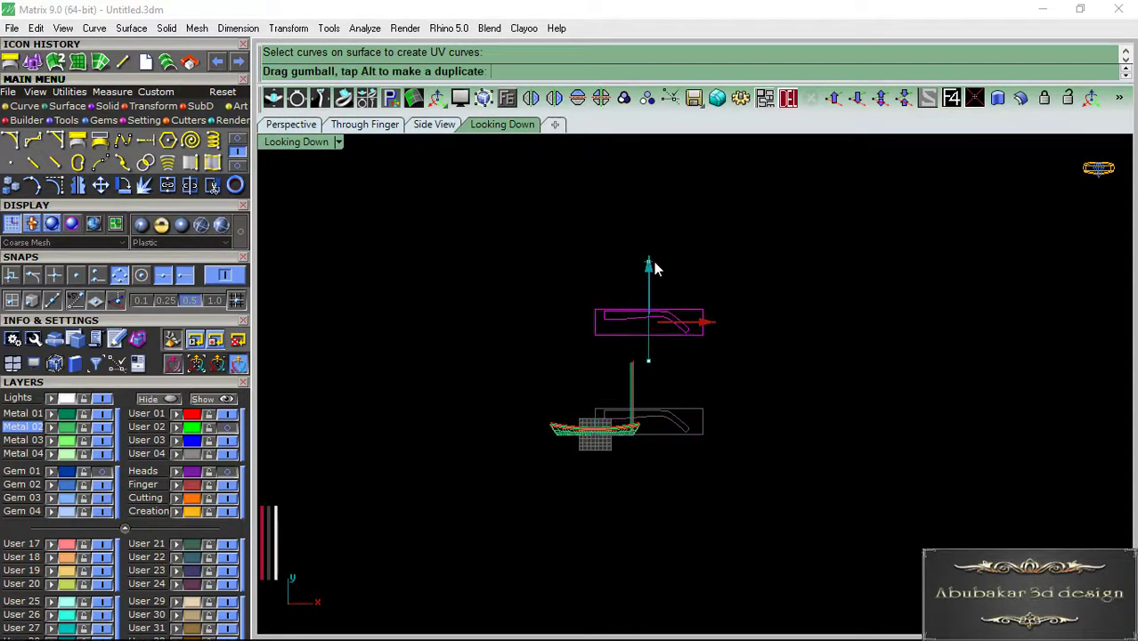
{"action": "scroll", "coordinate": [642, 268], "scroll_direction": "up", "scroll_amount": 2}
{"action": "scroll", "coordinate": [614, 281], "scroll_direction": "up", "scroll_amount": 2}
{"action": "key", "text": "Escape"}
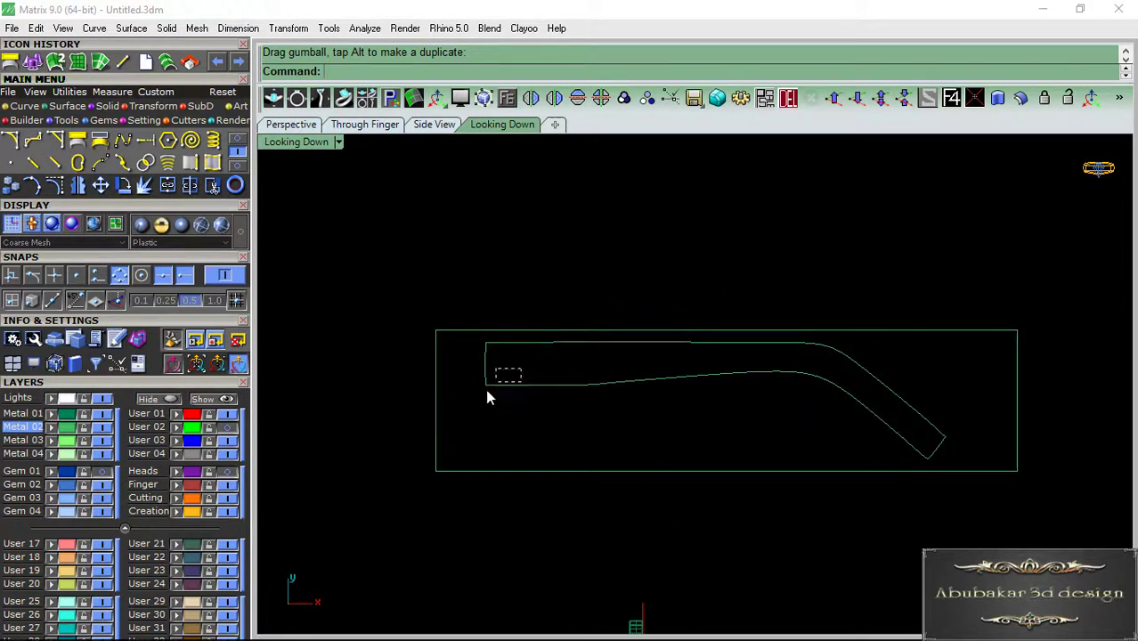
{"action": "left_click", "coordinate": [487, 389]}
{"action": "left_click", "coordinate": [472, 470]}
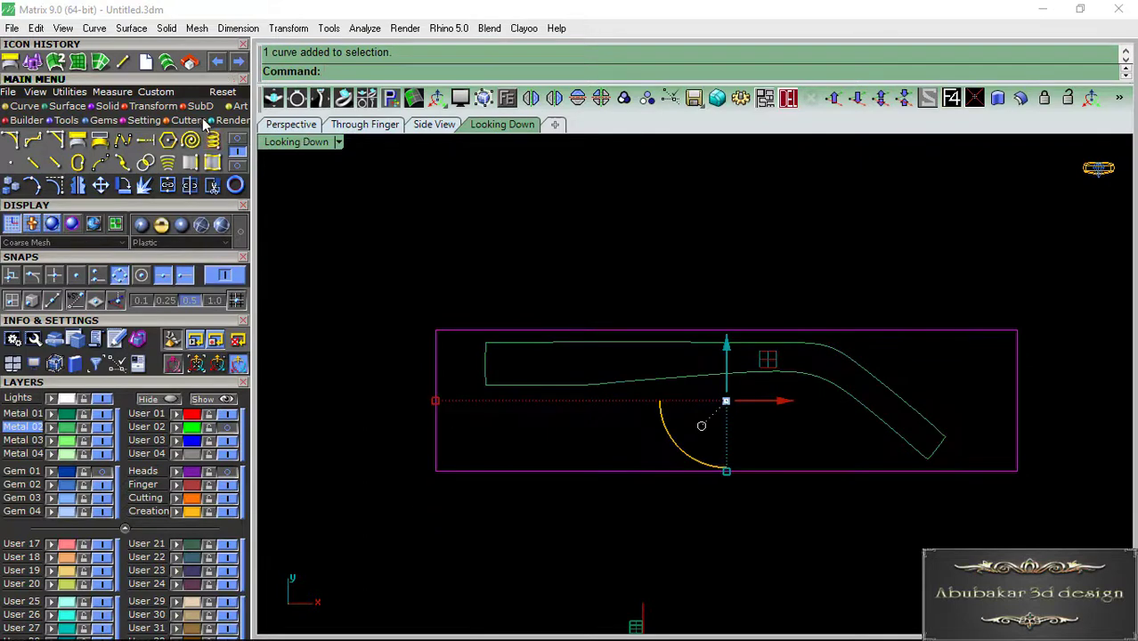
{"action": "left_click", "coordinate": [239, 106]}
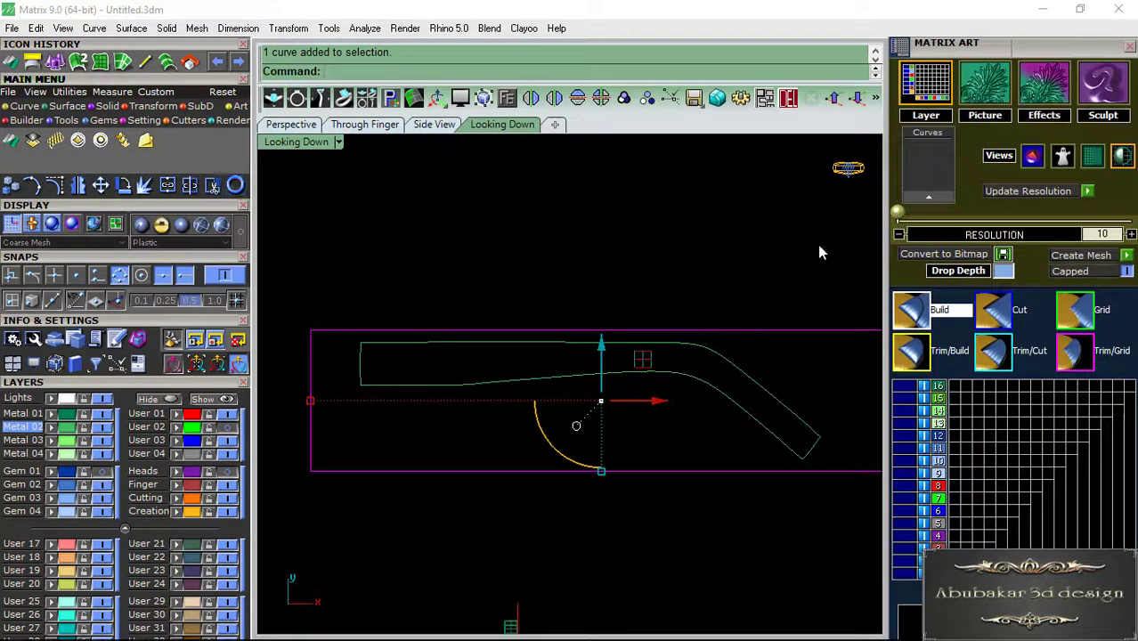
- Add the rectangle as relief base, then add the temple outline to raise a green relief band
{"action": "left_click", "coordinate": [922, 198]}
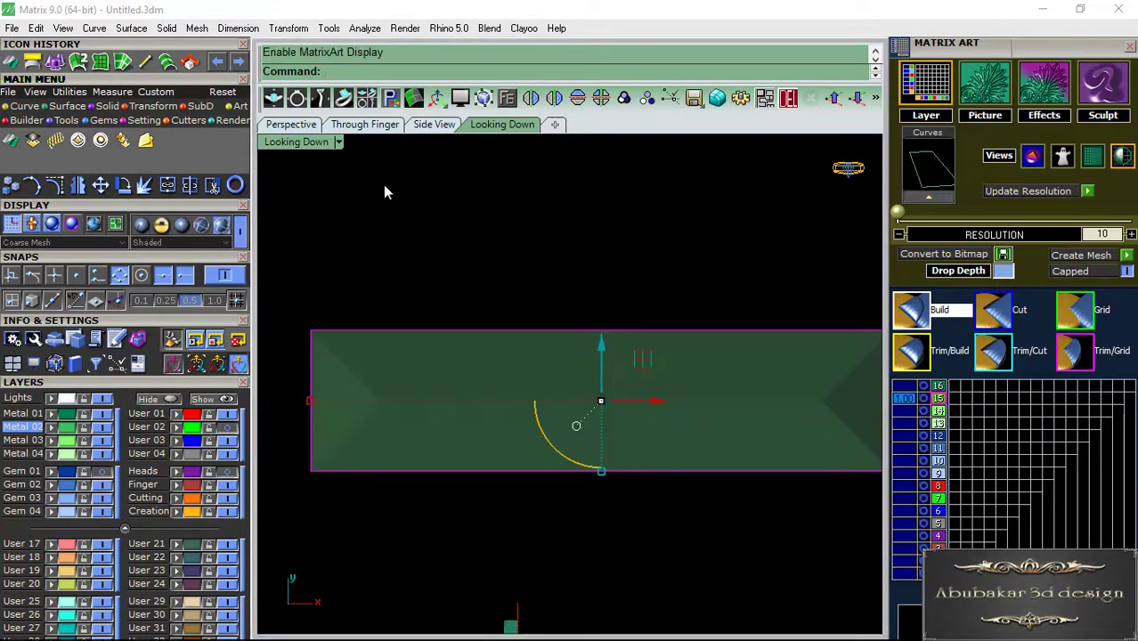
{"action": "left_click", "coordinate": [285, 125]}
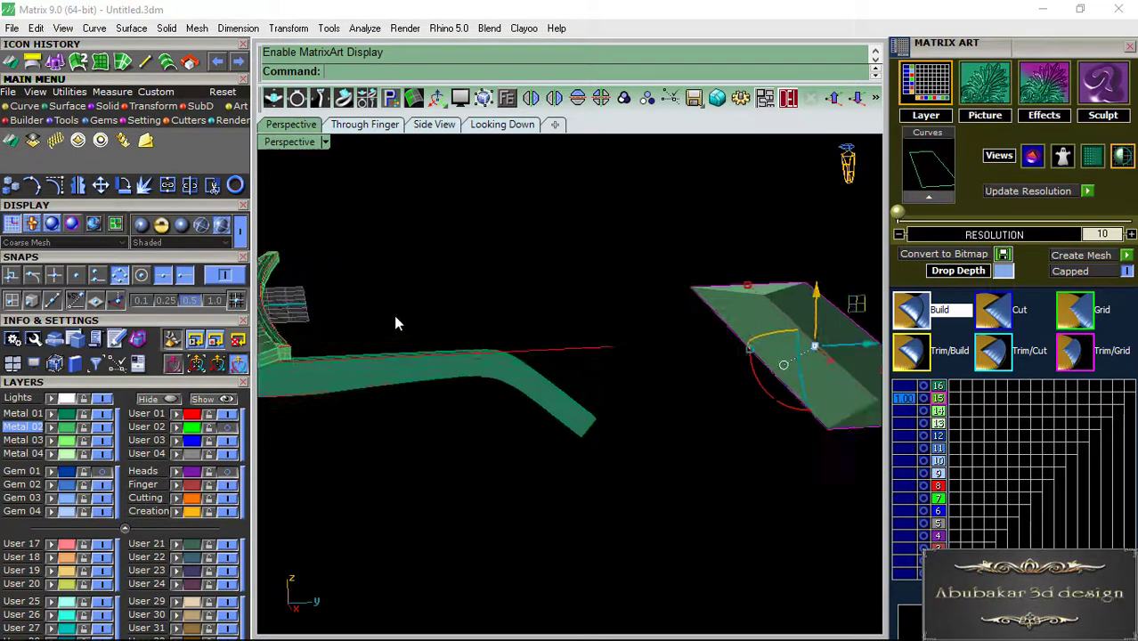
{"action": "left_click", "coordinate": [1129, 46]}
{"action": "left_click", "coordinate": [728, 351]}
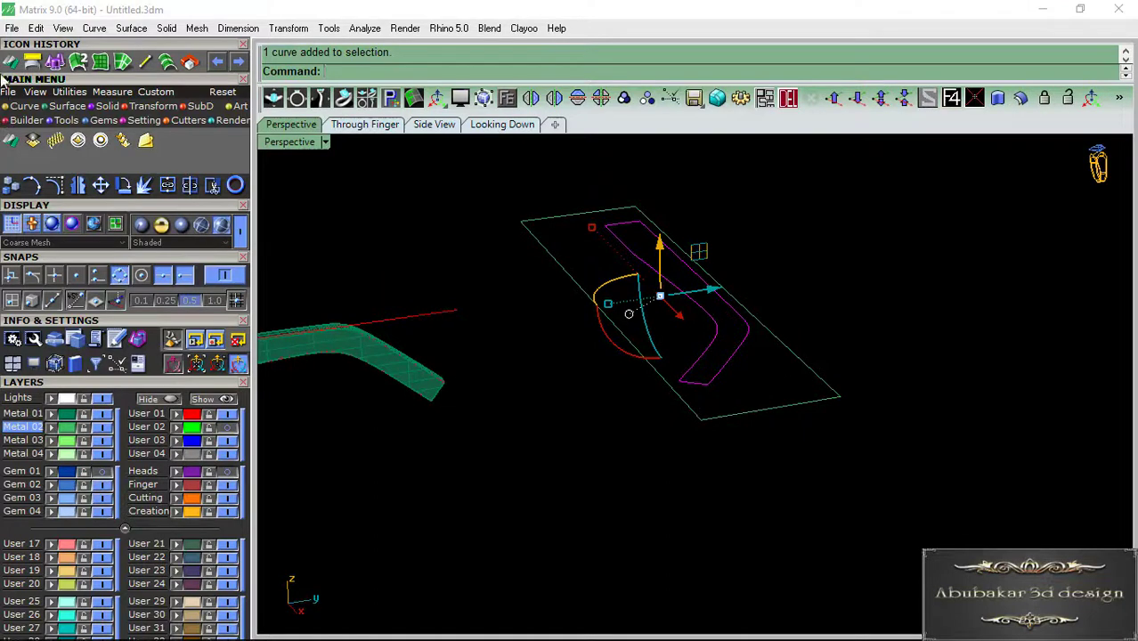
{"action": "left_click", "coordinate": [928, 198]}
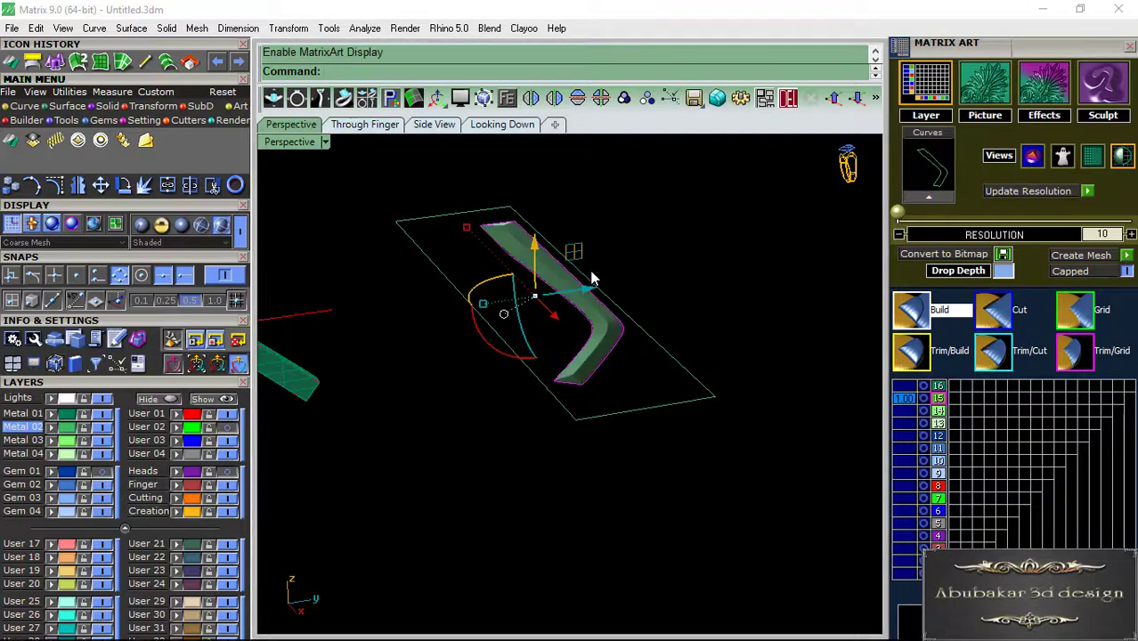
{"action": "mouse_move", "coordinate": [650, 343]}
{"action": "right_mouse_down"}
{"action": "mouse_move", "coordinate": [564, 267]}
{"action": "mouse_move", "coordinate": [757, 285]}
{"action": "right_mouse_up"}
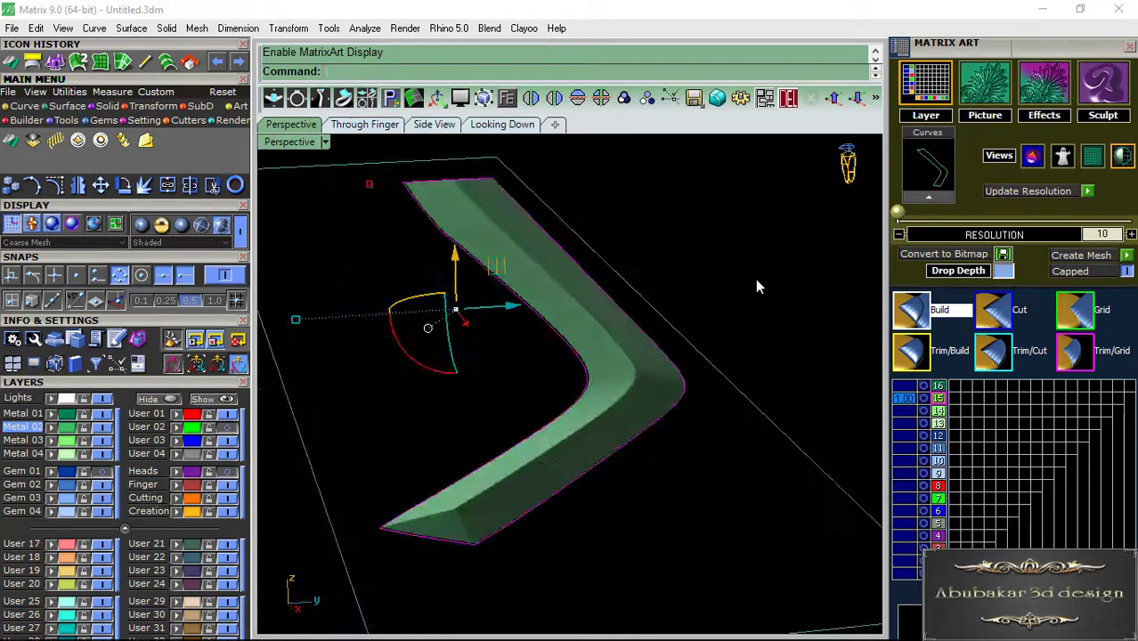
{"action": "scroll", "coordinate": [676, 302], "scroll_direction": "down", "scroll_amount": 3}
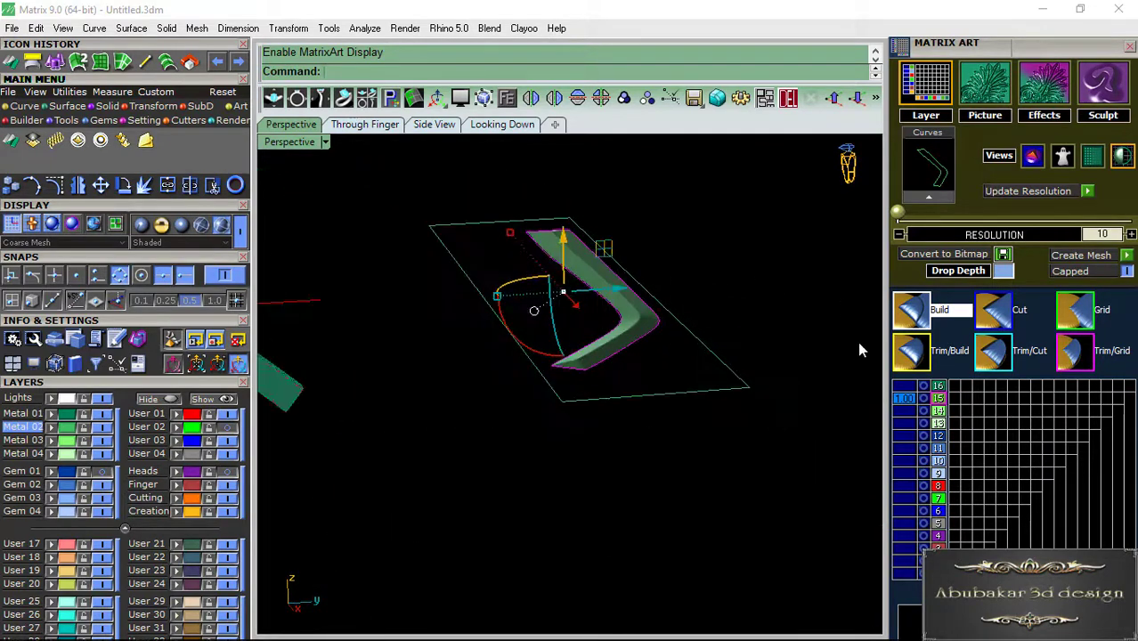
- Load the black-and-white swirl texture bitmap from the F: drive texture folder onto the band
{"action": "left_click", "coordinate": [983, 92]}
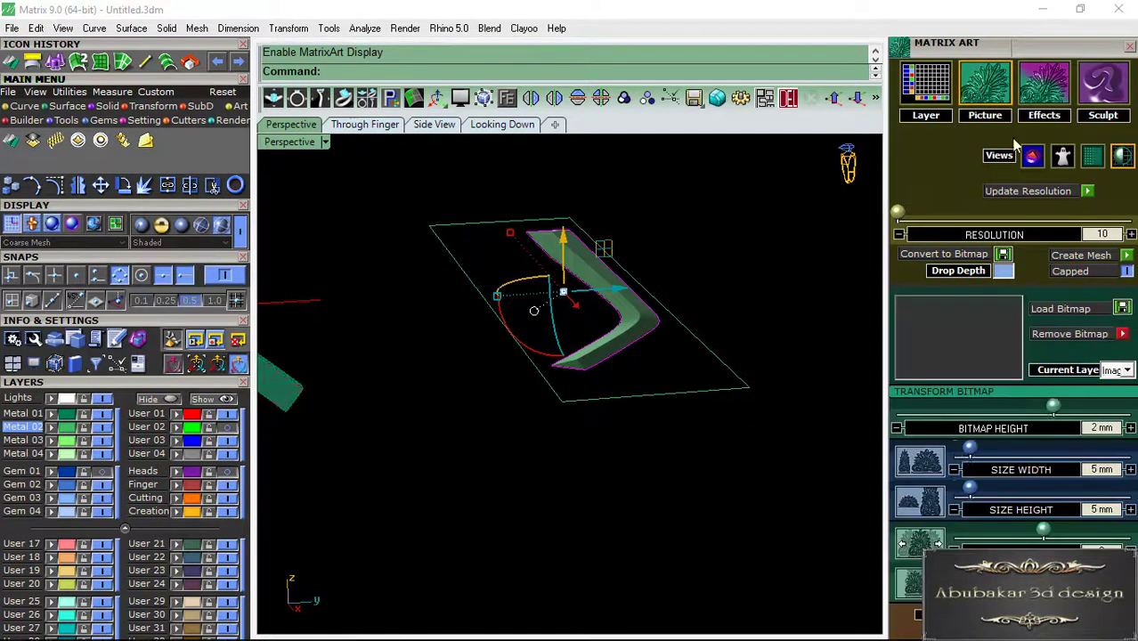
{"action": "left_click", "coordinate": [975, 330]}
{"action": "left_click", "coordinate": [103, 358]}
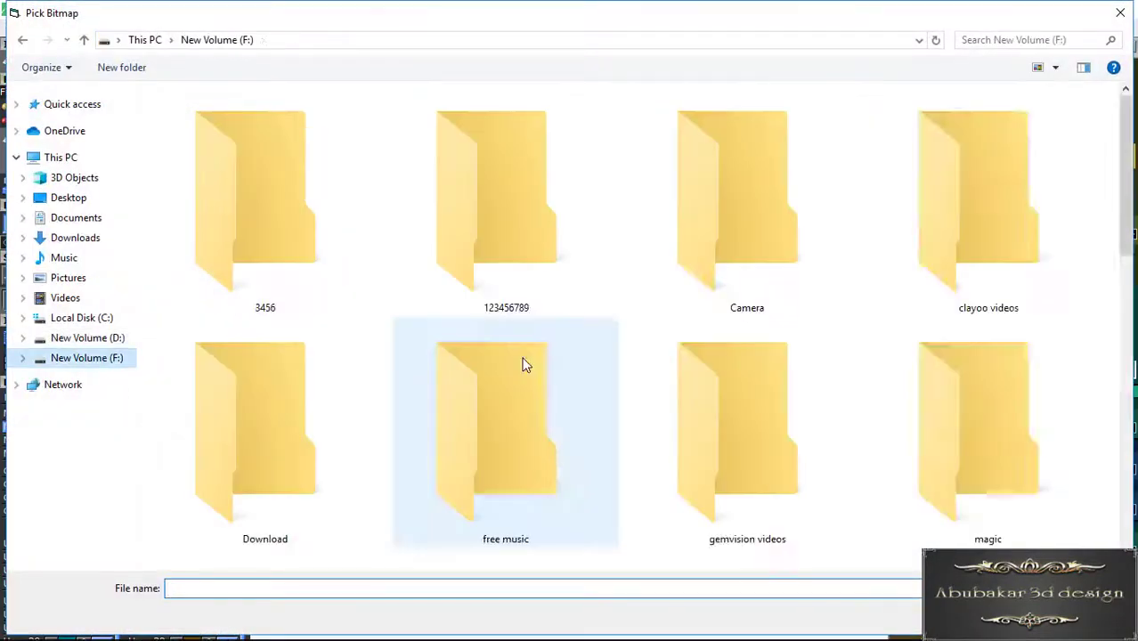
{"action": "scroll", "coordinate": [605, 359], "scroll_direction": "down", "scroll_amount": 5}
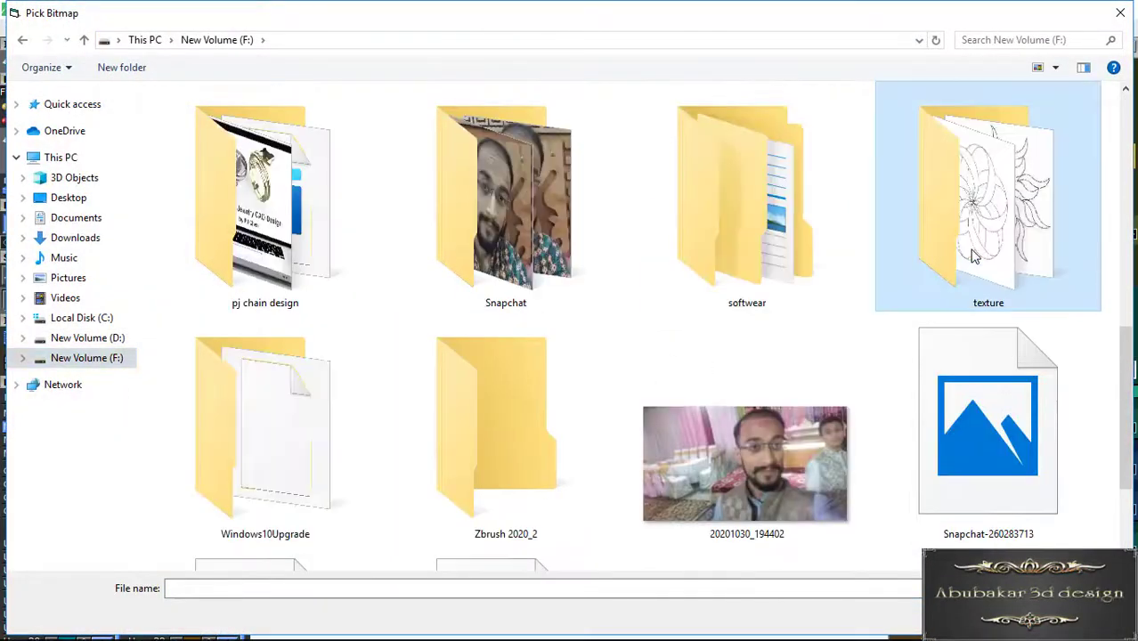
{"action": "double_click", "coordinate": [971, 252]}
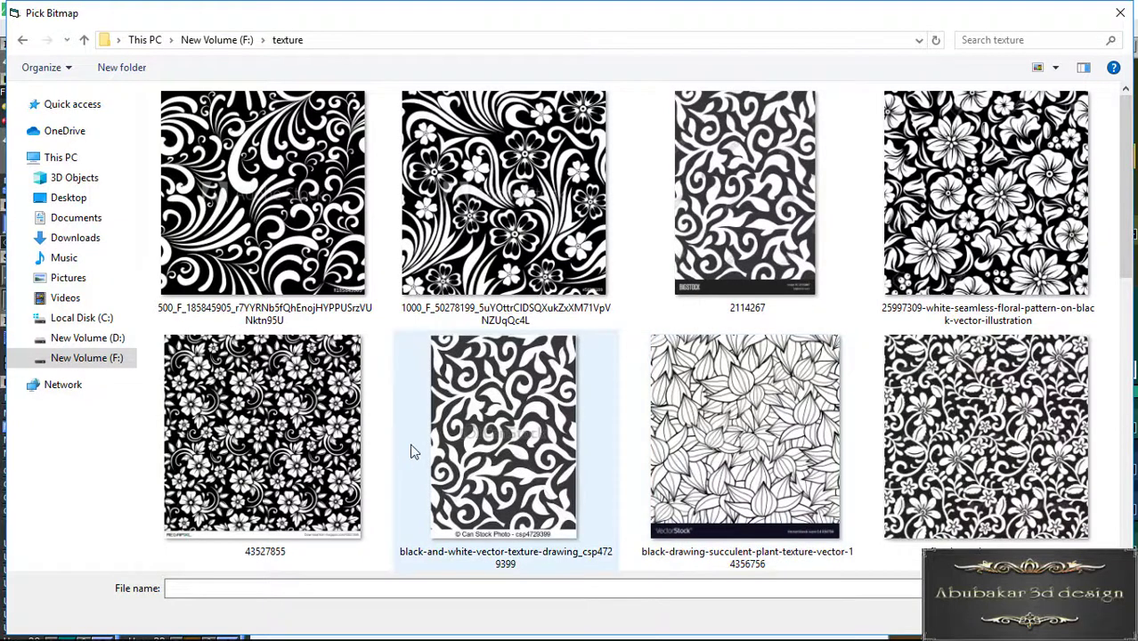
{"action": "left_click", "coordinate": [527, 443]}
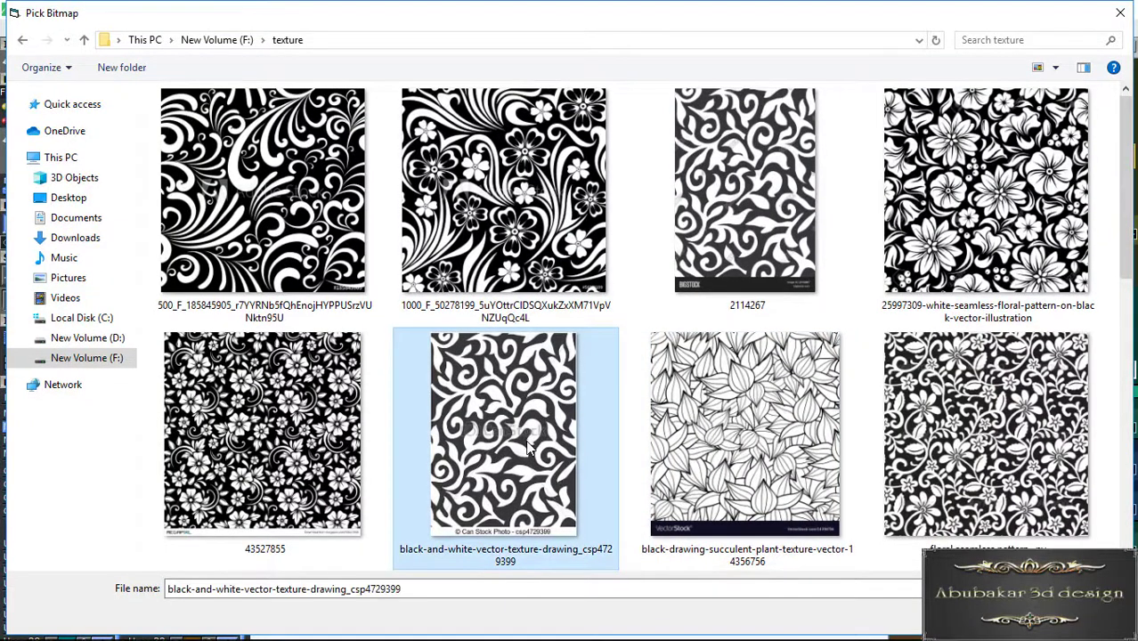
{"action": "left_click", "coordinate": [980, 620]}
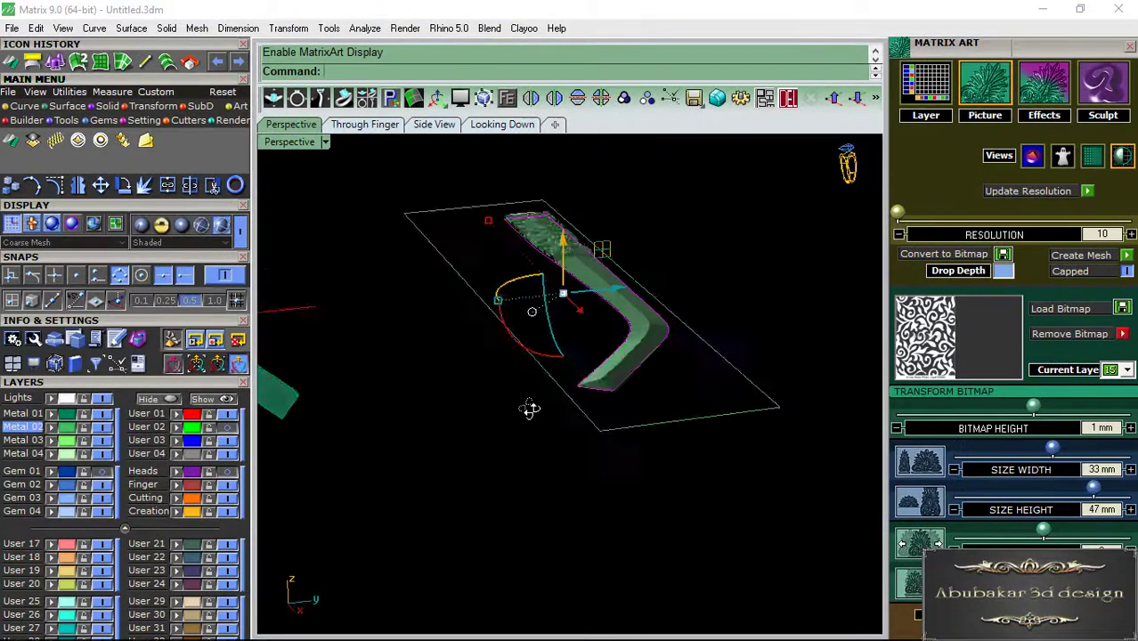
- Resize the swirl texture to 26.89 × 37.5 mm and set its Offset Y to -3.02
{"action": "right_click_drag", "start_coordinate": [530, 408], "coordinate": [661, 509]}
{"action": "scroll", "coordinate": [660, 508], "scroll_direction": "up", "scroll_amount": 2}
{"action": "scroll", "coordinate": [623, 428], "scroll_direction": "up", "scroll_amount": 2}
{"action": "scroll", "coordinate": [501, 356], "scroll_direction": "up", "scroll_amount": 2}
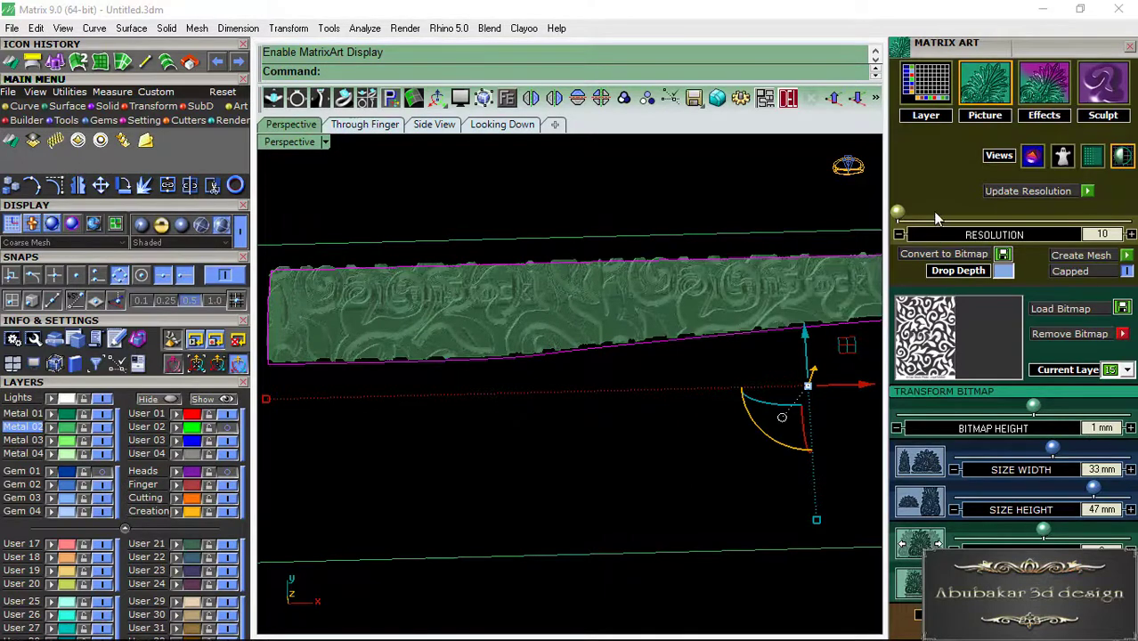
{"action": "scroll", "coordinate": [936, 218], "scroll_direction": "down", "scroll_amount": 3}
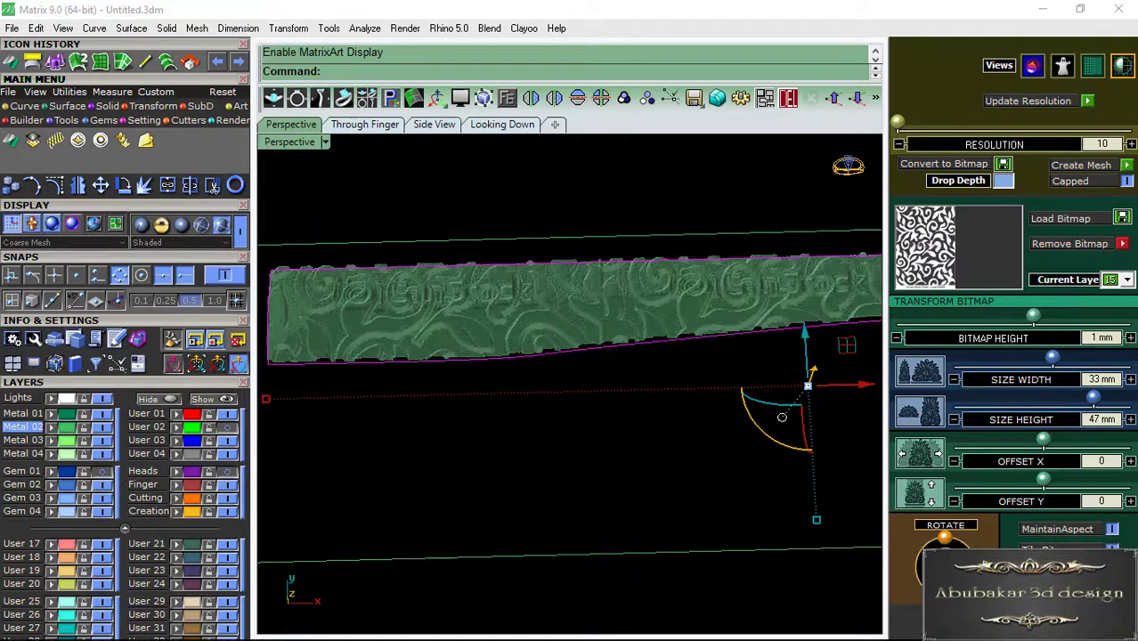
{"action": "right_click_drag", "start_coordinate": [538, 289], "coordinate": [635, 347], "text": "shift"}
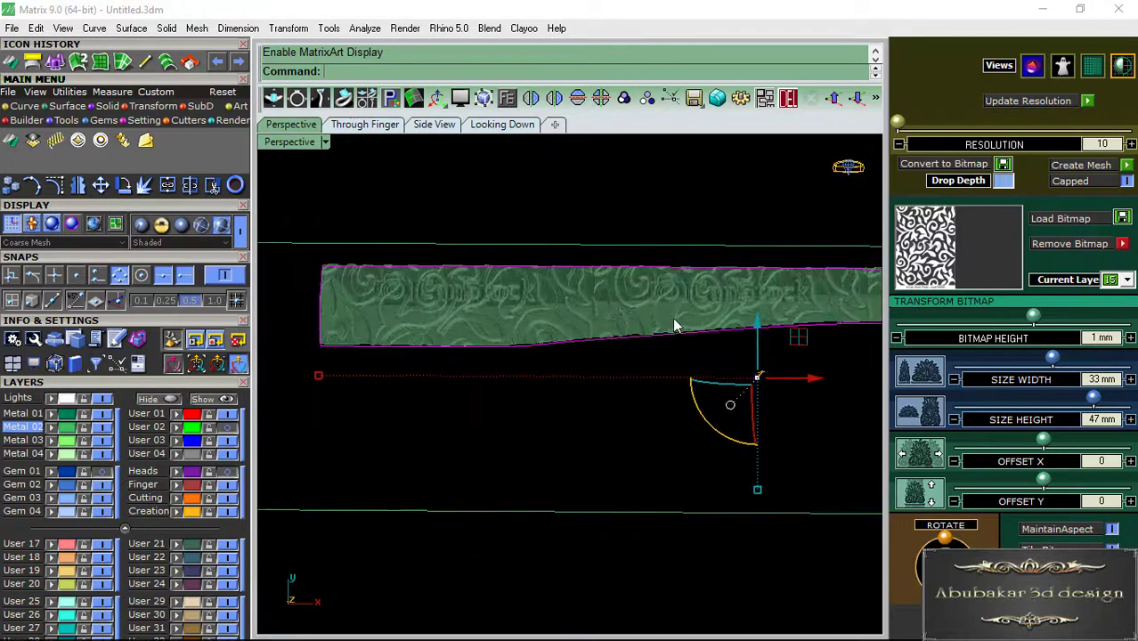
{"action": "left_click", "coordinate": [488, 125]}
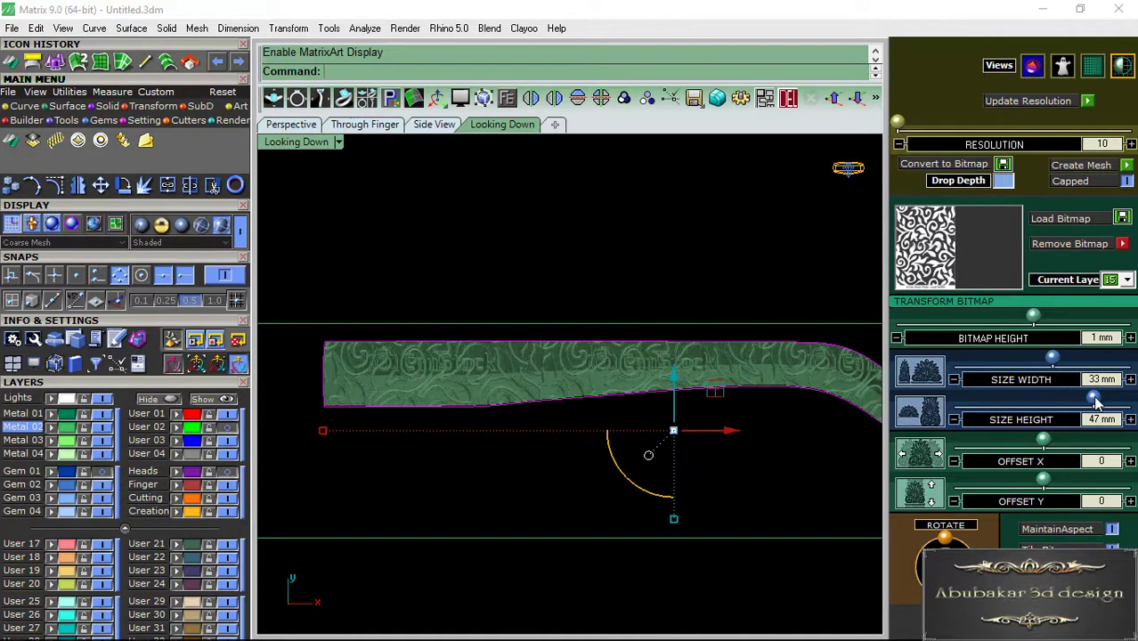
{"action": "left_click_drag", "start_coordinate": [1096, 403], "coordinate": [1077, 414]}
{"action": "left_click_drag", "start_coordinate": [1047, 360], "coordinate": [1036, 361]}
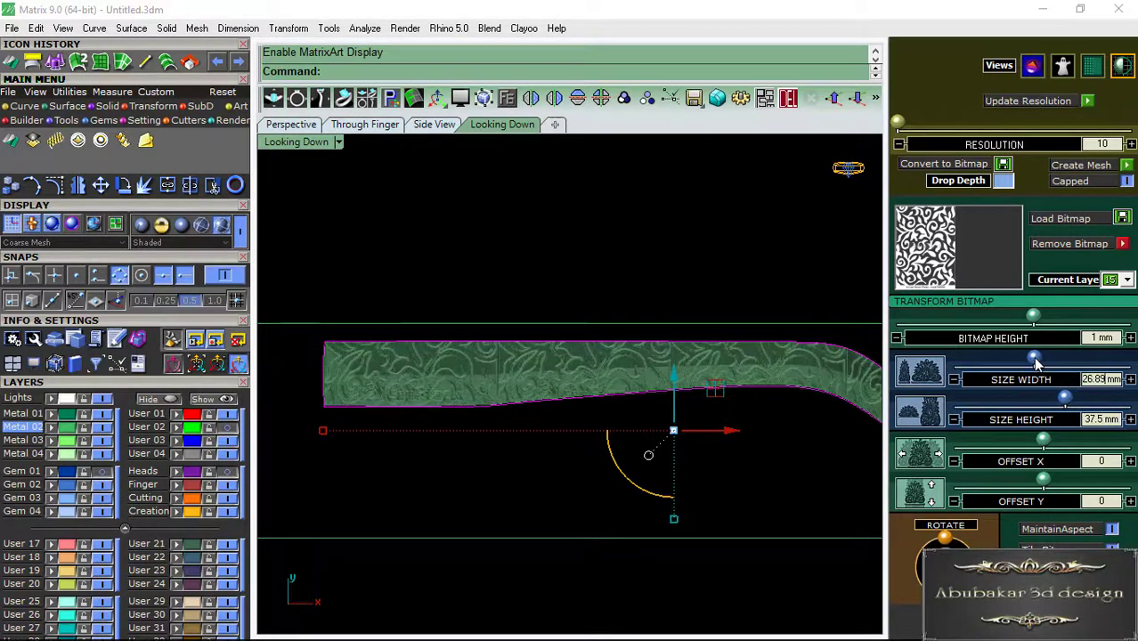
{"action": "left_click_drag", "start_coordinate": [1047, 487], "coordinate": [1033, 486]}
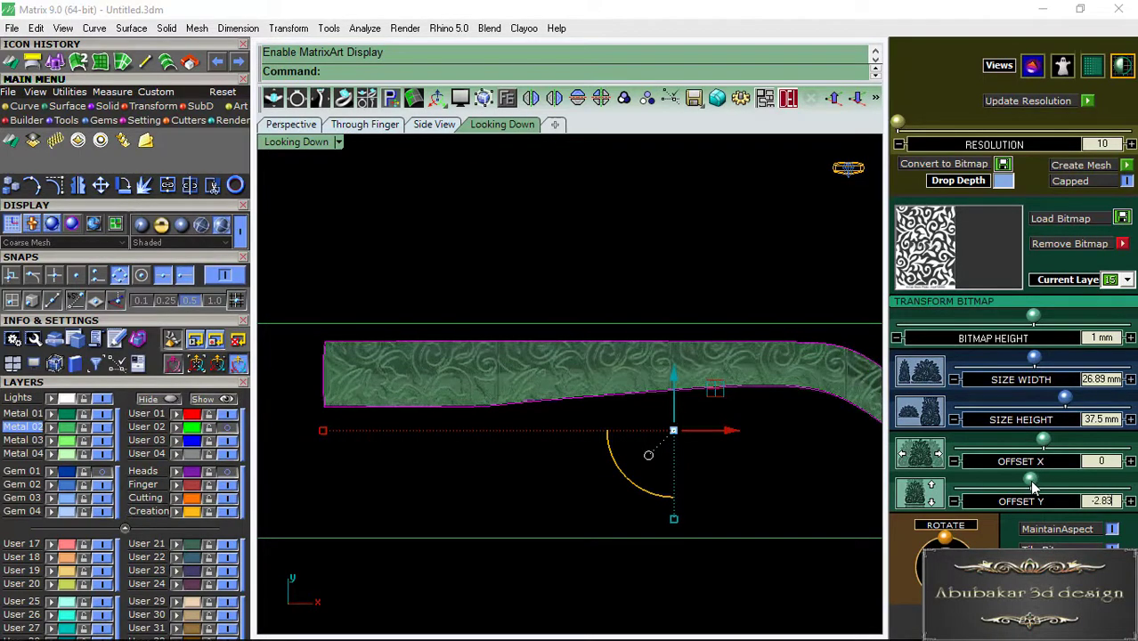
{"action": "scroll", "coordinate": [604, 447], "scroll_direction": "down", "scroll_amount": 1}
{"action": "mouse_move", "coordinate": [604, 447]}
{"action": "right_mouse_down"}
{"action": "mouse_move", "coordinate": [533, 399]}
{"action": "mouse_move", "coordinate": [537, 417]}
{"action": "right_mouse_up"}
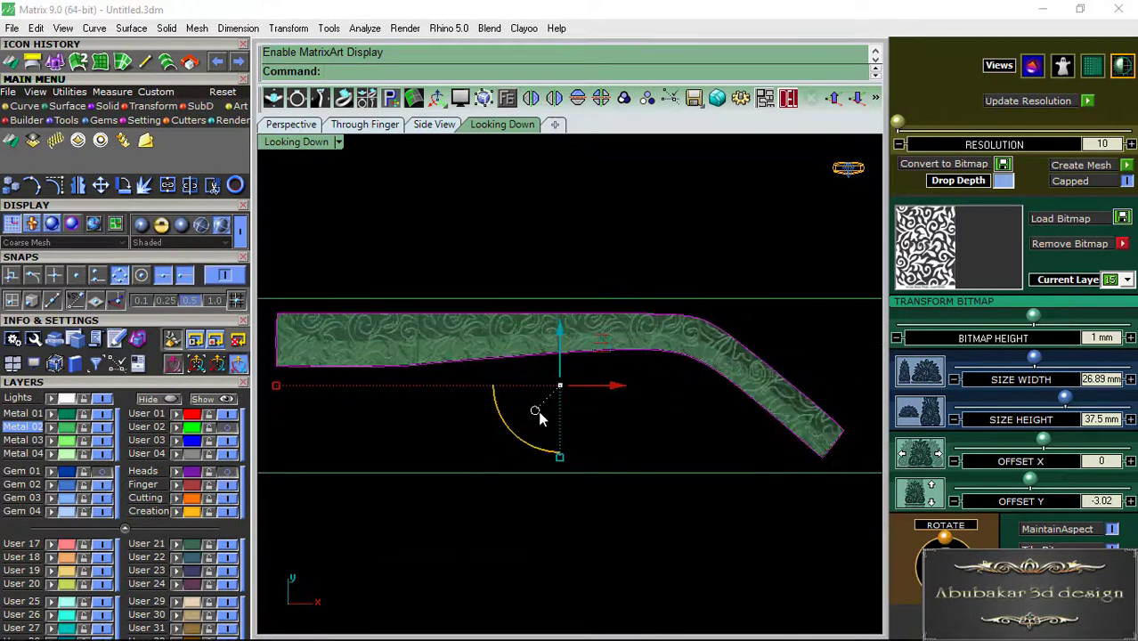
- Raise the relief resolution from 10 to 18 and inspect the carved band in perspective
{"action": "left_click", "coordinate": [290, 125]}
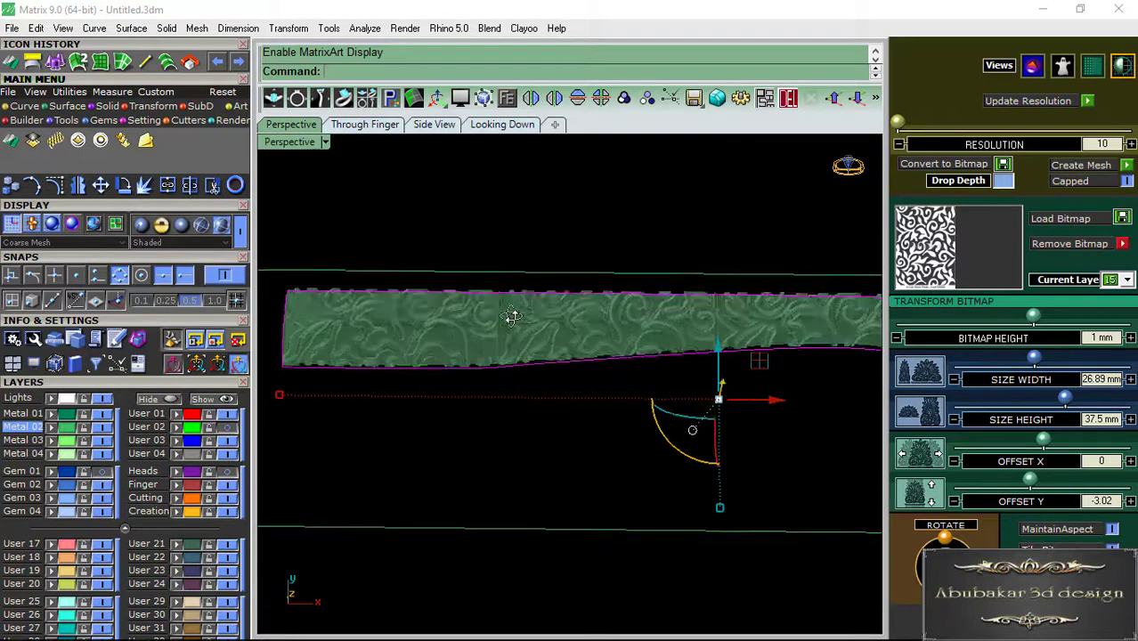
{"action": "mouse_move", "coordinate": [392, 261]}
{"action": "right_mouse_down"}
{"action": "mouse_move", "coordinate": [497, 337]}
{"action": "mouse_move", "coordinate": [505, 300]}
{"action": "mouse_move", "coordinate": [493, 356]}
{"action": "right_mouse_up"}
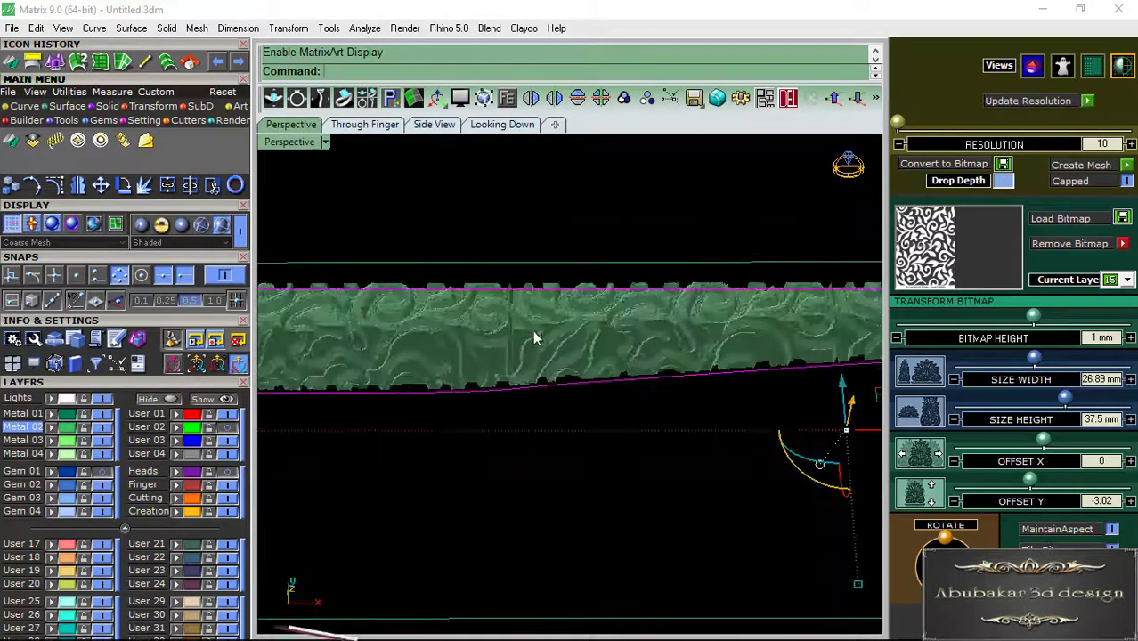
{"action": "scroll", "coordinate": [926, 133], "scroll_direction": "up", "scroll_amount": 2}
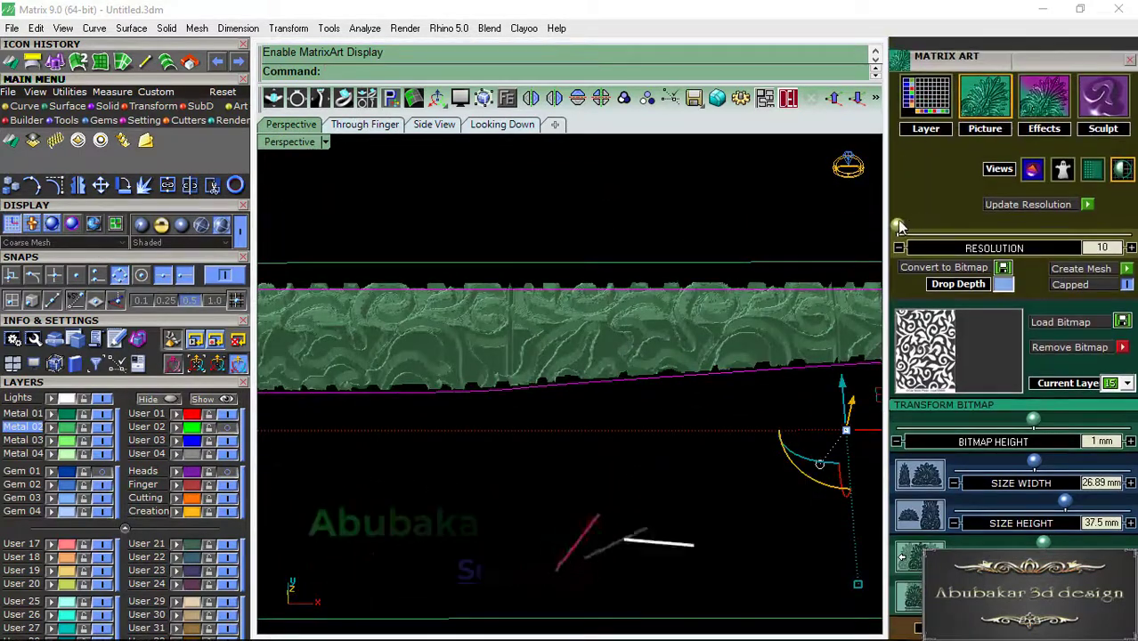
{"action": "left_click_drag", "start_coordinate": [899, 225], "coordinate": [991, 225]}
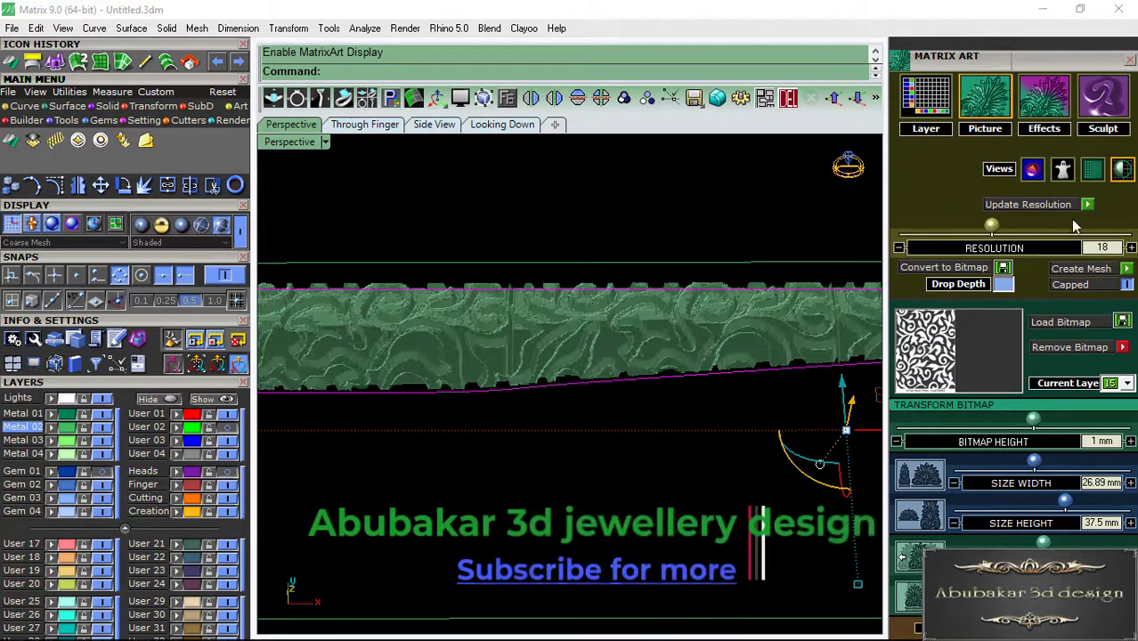
{"action": "mouse_move", "coordinate": [547, 340]}
{"action": "right_mouse_down"}
{"action": "mouse_move", "coordinate": [566, 346]}
{"action": "mouse_move", "coordinate": [570, 321]}
{"action": "right_mouse_up"}
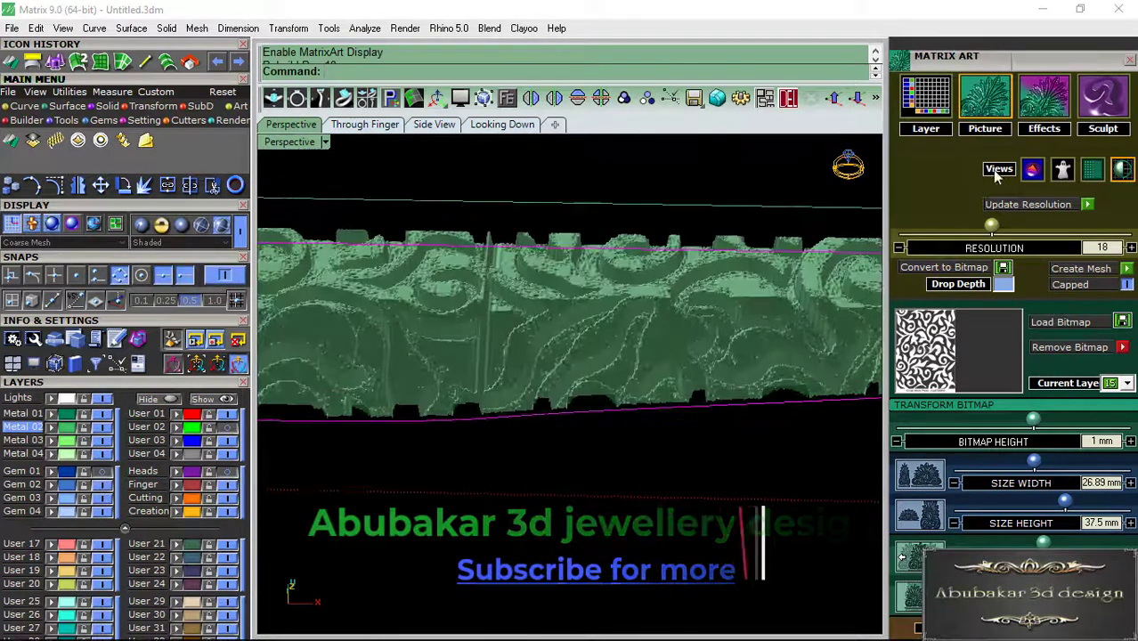
- Apply a High blur and Both Ends contrast to the relief, then raise resolution to 19
{"action": "left_click", "coordinate": [1043, 98]}
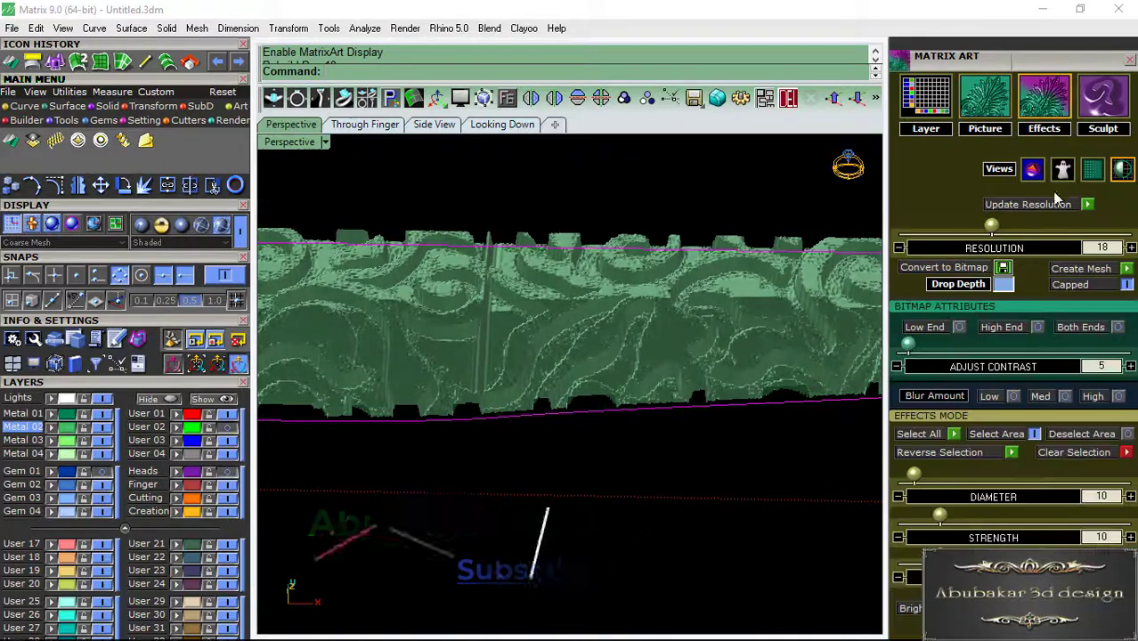
{"action": "left_click", "coordinate": [1119, 397]}
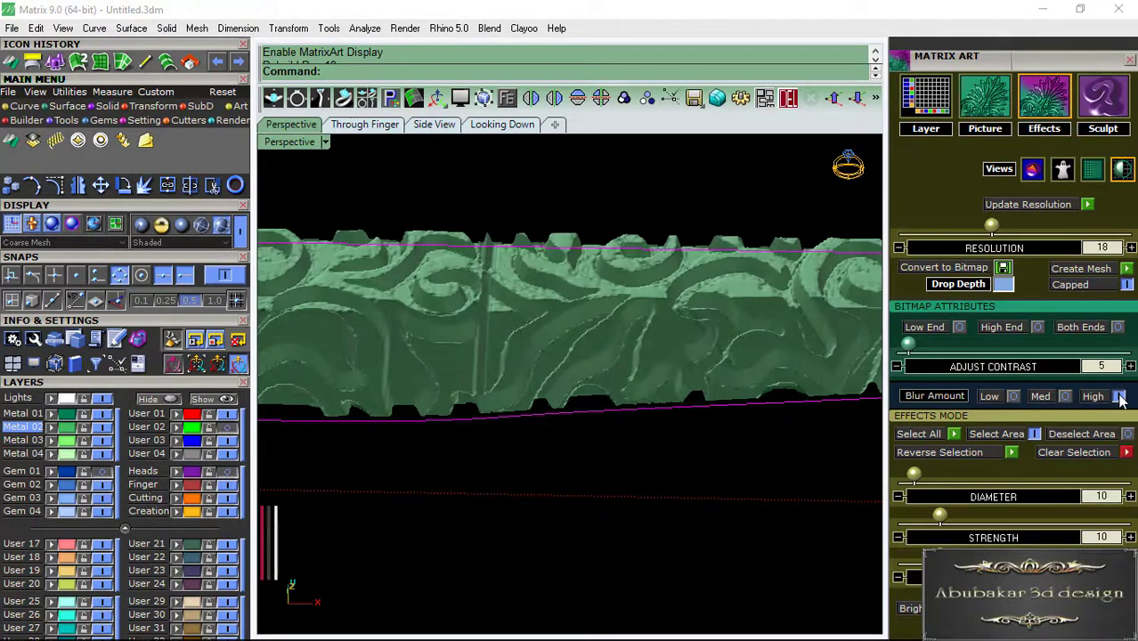
{"action": "left_click", "coordinate": [1120, 327]}
{"action": "mouse_move", "coordinate": [581, 440]}
{"action": "right_mouse_down"}
{"action": "mouse_move", "coordinate": [623, 403]}
{"action": "mouse_move", "coordinate": [571, 445]}
{"action": "mouse_move", "coordinate": [542, 258]}
{"action": "mouse_move", "coordinate": [646, 354]}
{"action": "mouse_move", "coordinate": [581, 485]}
{"action": "right_mouse_up"}
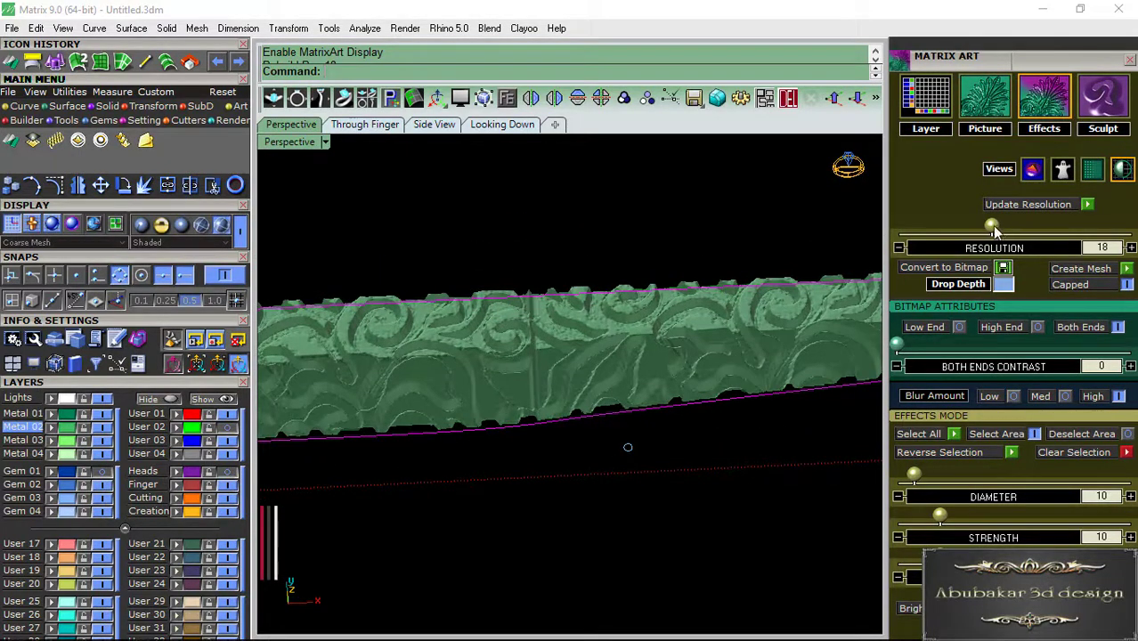
{"action": "left_click_drag", "start_coordinate": [993, 228], "coordinate": [1002, 225]}
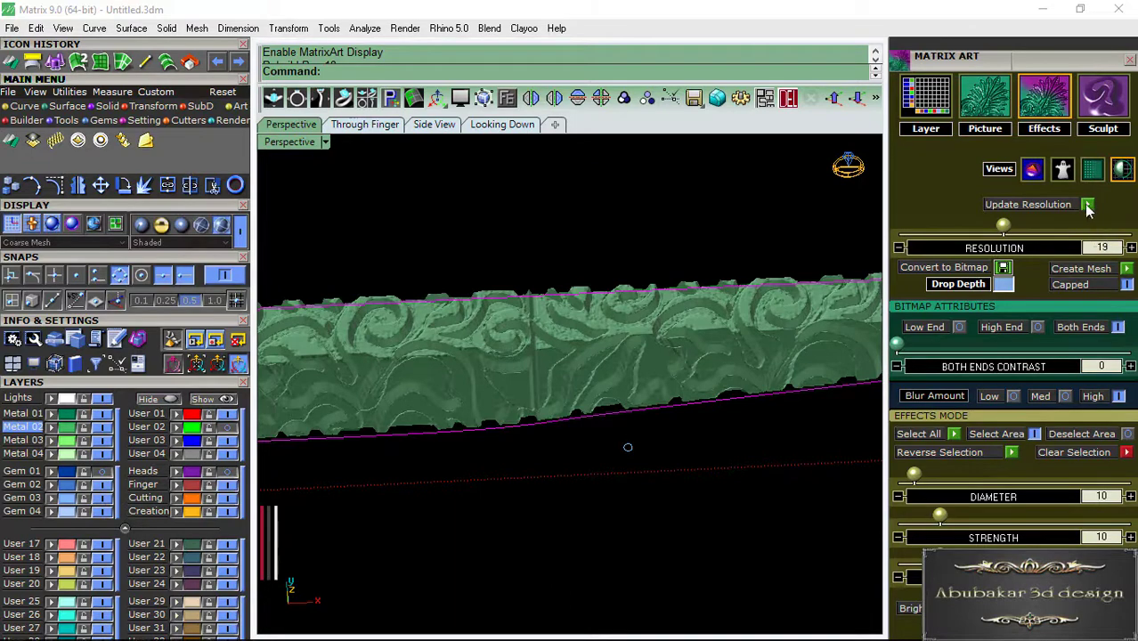
- Turn off the MatrixArt preview display and close the Matrix Art panel
{"action": "scroll", "coordinate": [580, 352], "scroll_direction": "up", "scroll_amount": 2}
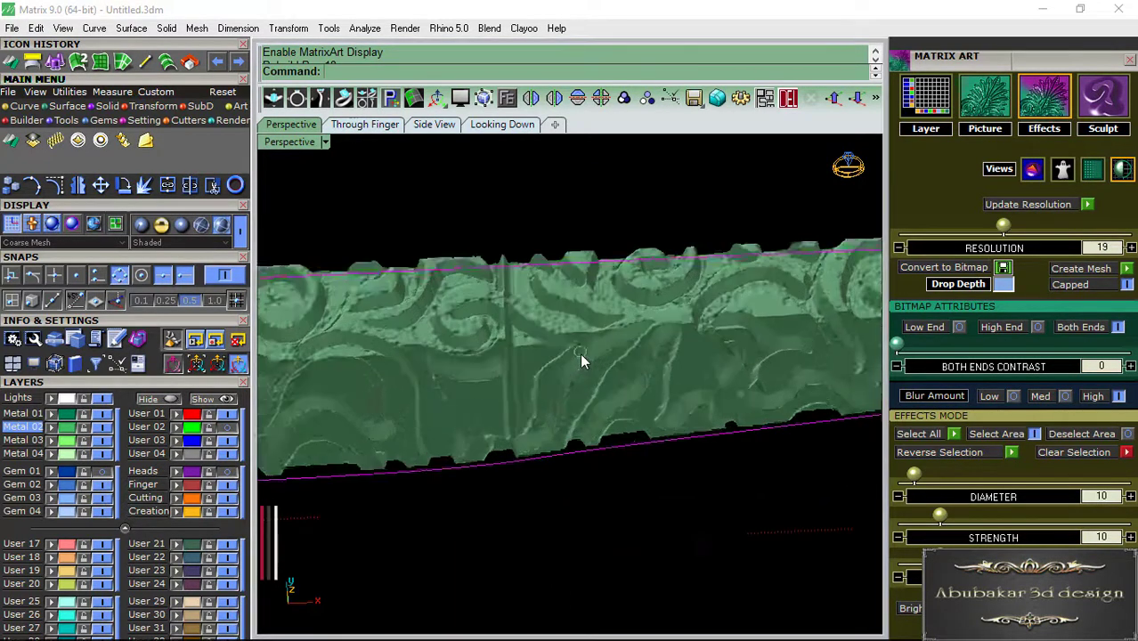
{"action": "scroll", "coordinate": [580, 353], "scroll_direction": "up", "scroll_amount": 2}
{"action": "left_click", "coordinate": [702, 290]}
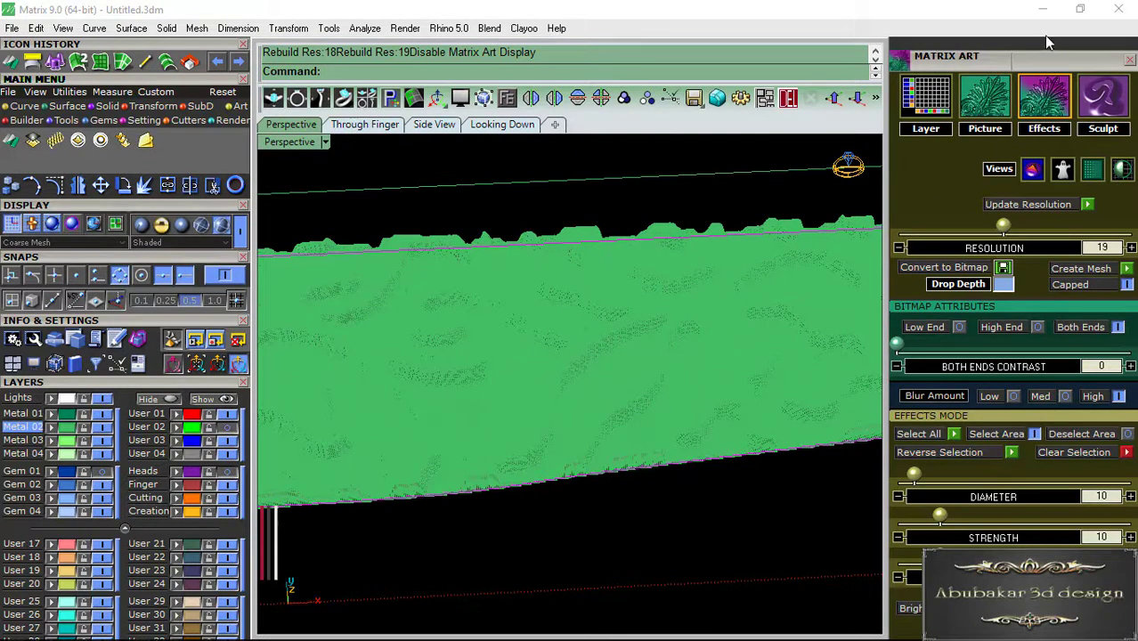
{"action": "left_click", "coordinate": [1129, 59]}
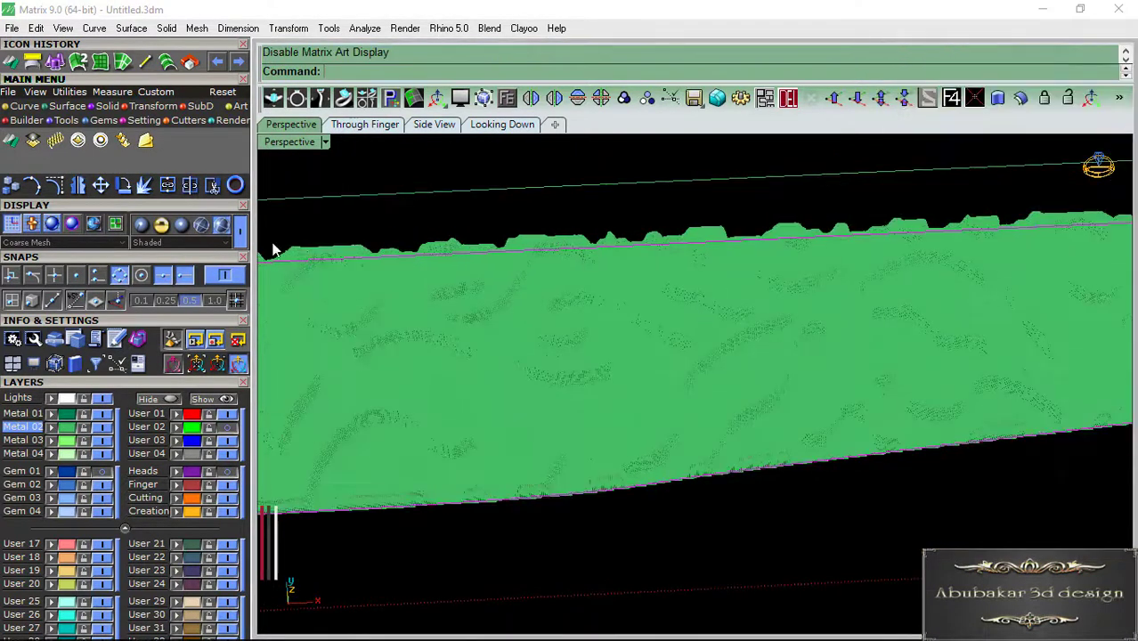
- Switch to Machine display and window-select the relief mesh with its two curves
{"action": "left_click", "coordinate": [181, 226]}
{"action": "mouse_move", "coordinate": [531, 281]}
{"action": "right_mouse_down"}
{"action": "mouse_move", "coordinate": [694, 326]}
{"action": "mouse_move", "coordinate": [550, 434]}
{"action": "right_mouse_up"}
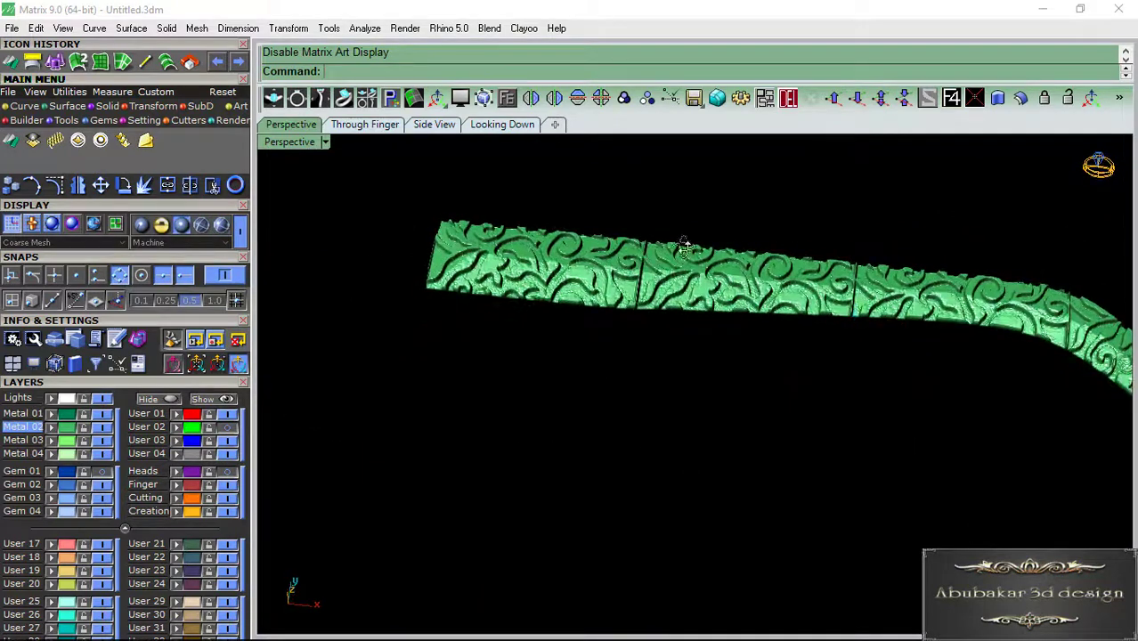
{"action": "right_click_drag", "start_coordinate": [684, 248], "coordinate": [622, 316]}
{"action": "left_click", "coordinate": [547, 362]}
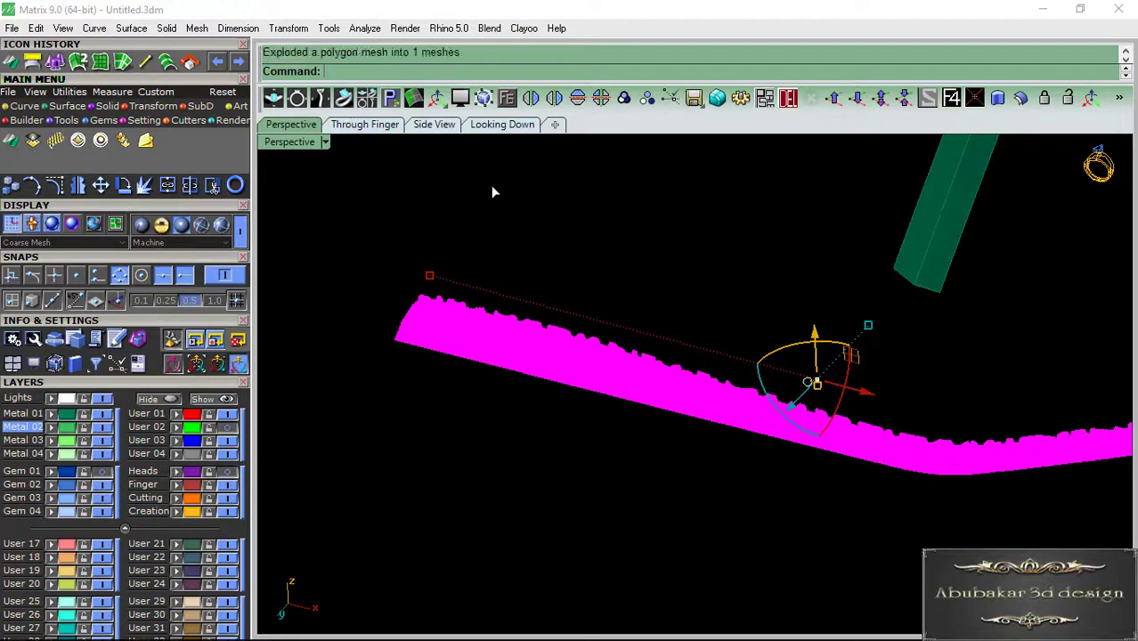
{"action": "key", "text": "Escape"}
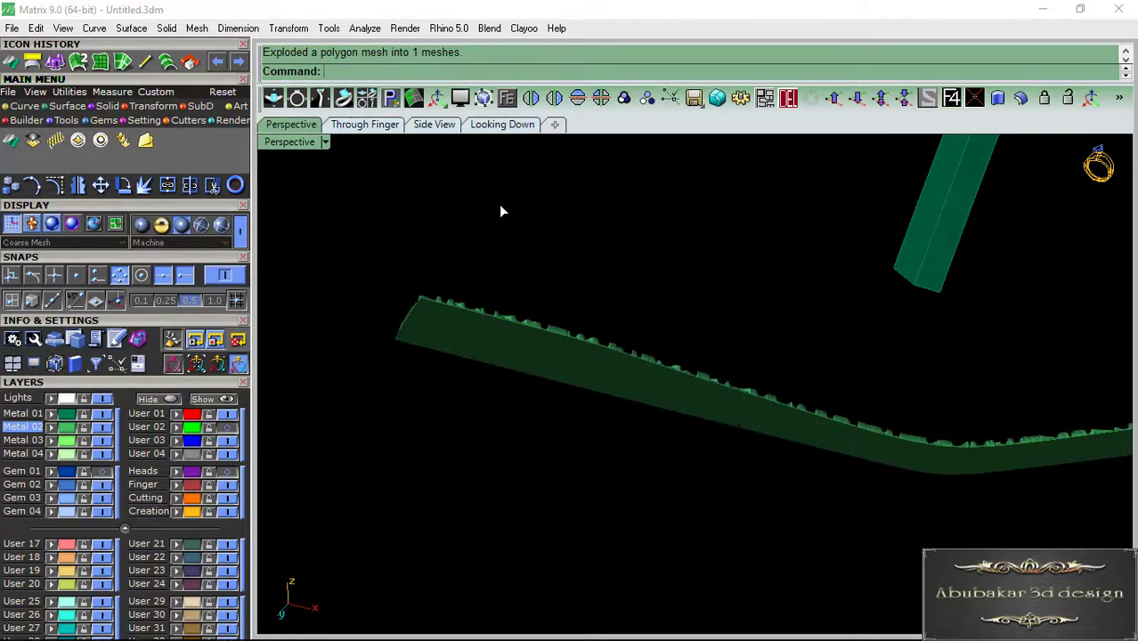
{"action": "left_click", "coordinate": [457, 352]}
{"action": "key", "text": "Escape"}
{"action": "mouse_move", "coordinate": [525, 267]}
{"action": "right_mouse_down"}
{"action": "mouse_move", "coordinate": [545, 229]}
{"action": "mouse_move", "coordinate": [714, 295]}
{"action": "mouse_move", "coordinate": [714, 279]}
{"action": "right_mouse_up"}
{"action": "mouse_move", "coordinate": [922, 397]}
{"action": "right_mouse_down"}
{"action": "mouse_move", "coordinate": [721, 347]}
{"action": "mouse_move", "coordinate": [868, 292]}
{"action": "right_mouse_up"}
{"action": "left_click_drag", "start_coordinate": [662, 464], "coordinate": [661, 464]}
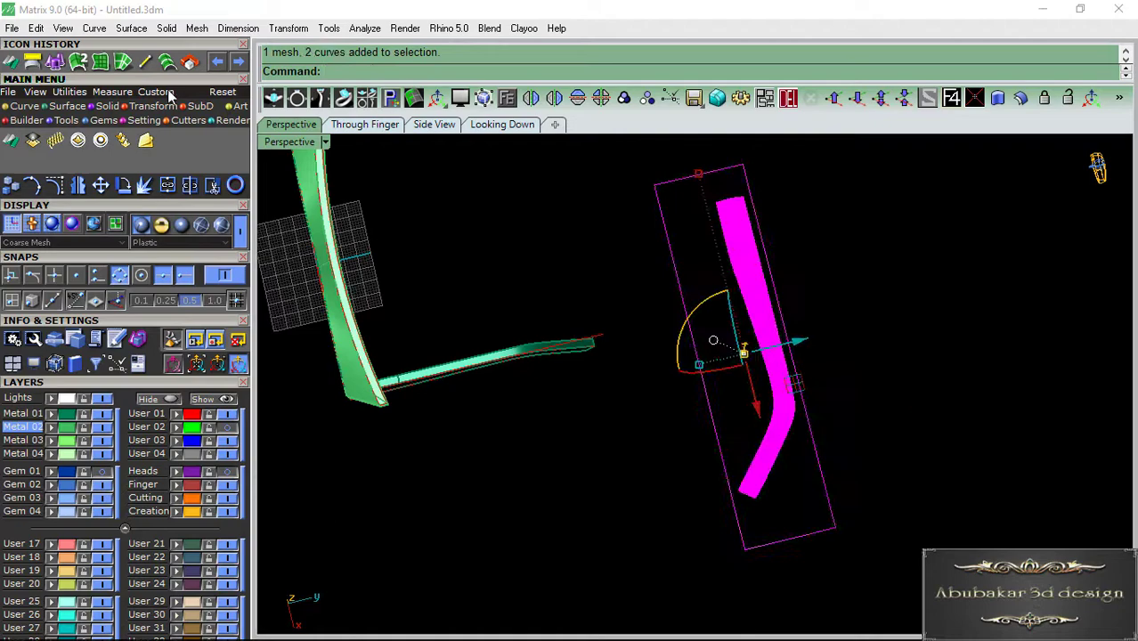
- Wrap the relief onto the temple arm surface with Apply Mesh UVN
{"action": "left_click", "coordinate": [65, 92]}
{"action": "left_click", "coordinate": [219, 165]}
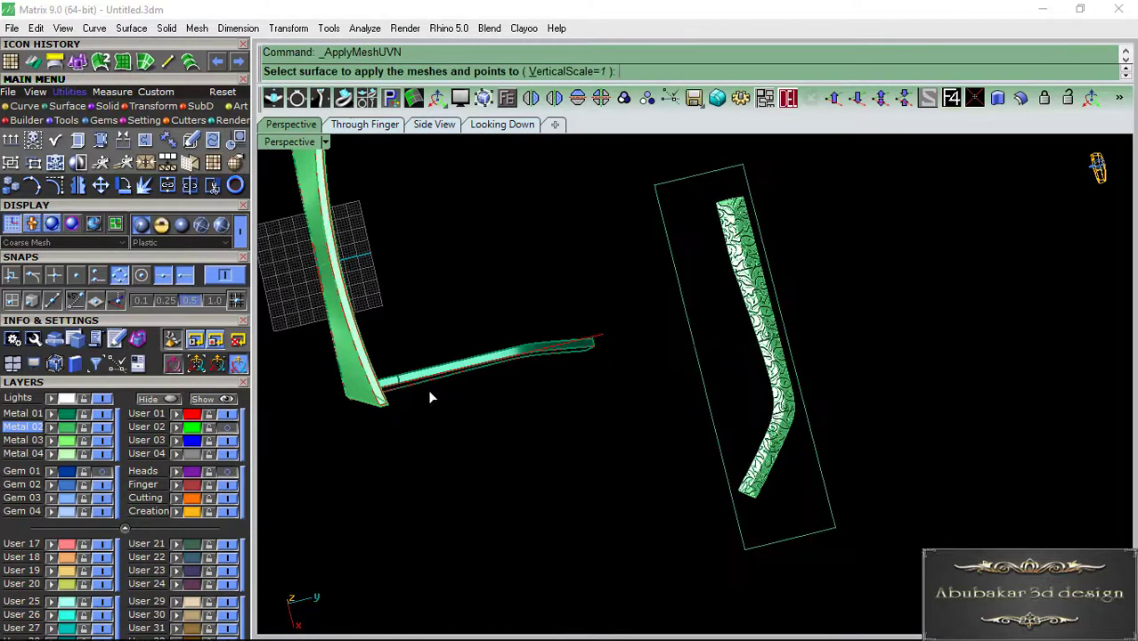
{"action": "mouse_move", "coordinate": [427, 389]}
{"action": "right_mouse_down"}
{"action": "mouse_move", "coordinate": [520, 428]}
{"action": "mouse_move", "coordinate": [538, 305]}
{"action": "mouse_move", "coordinate": [543, 376]}
{"action": "right_mouse_up"}
{"action": "scroll", "coordinate": [544, 392], "scroll_direction": "up", "scroll_amount": 5}
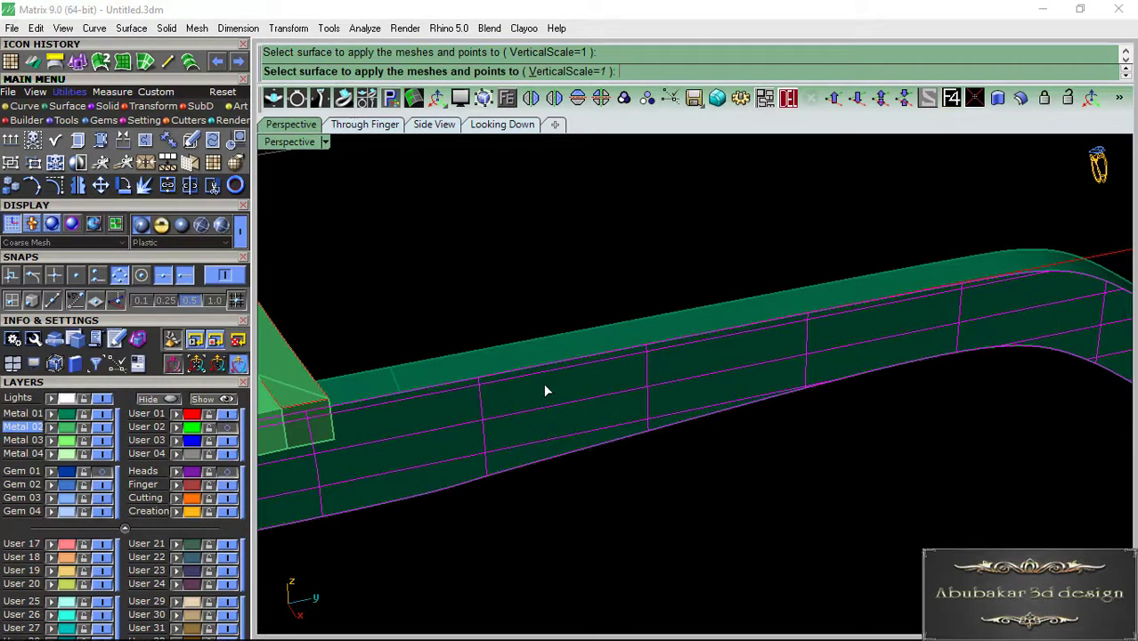
{"action": "left_click", "coordinate": [562, 393]}
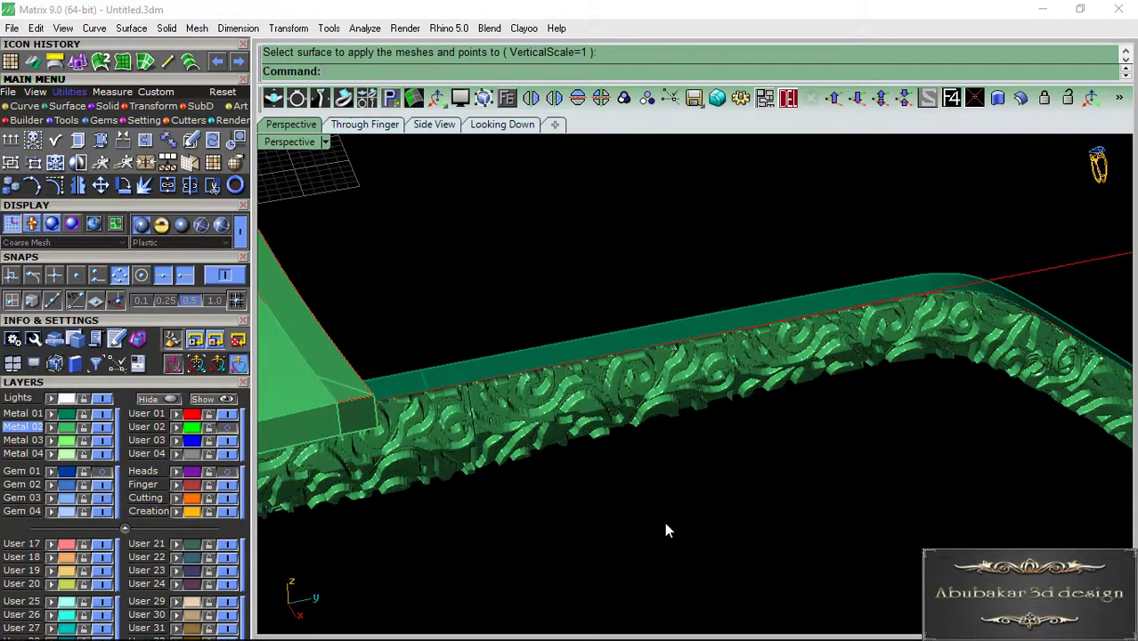
{"action": "scroll", "coordinate": [626, 433], "scroll_direction": "down", "scroll_amount": 3}
{"action": "mouse_move", "coordinate": [624, 428]}
{"action": "right_mouse_down"}
{"action": "mouse_move", "coordinate": [596, 377]}
{"action": "mouse_move", "coordinate": [928, 404]}
{"action": "mouse_move", "coordinate": [518, 379]}
{"action": "right_mouse_up"}
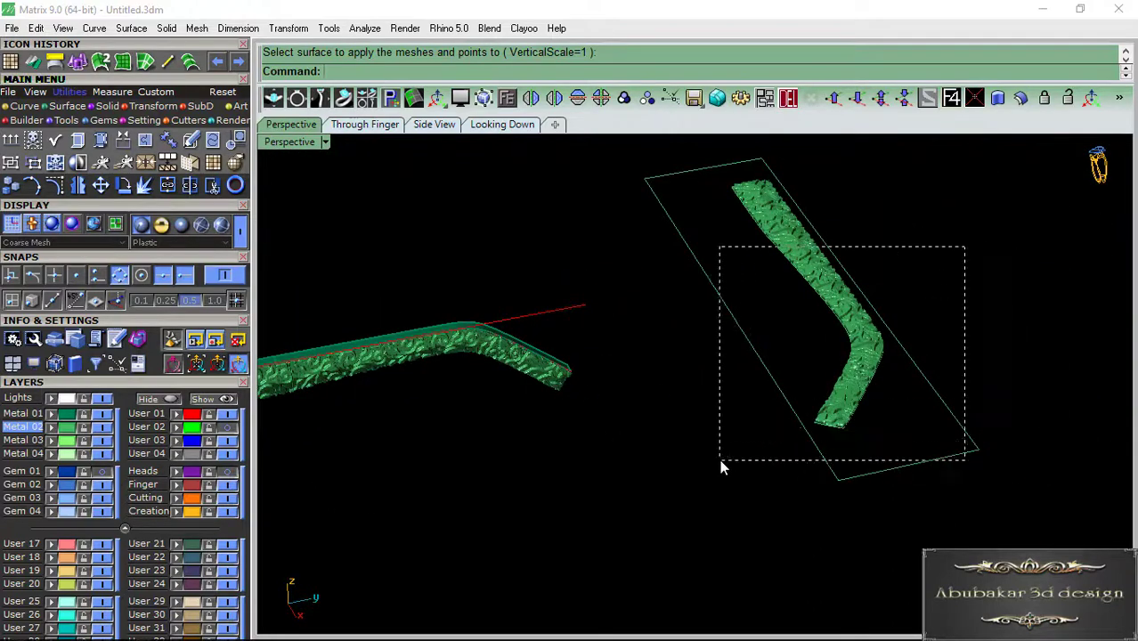
- Hide the flat relief strip and its curves, then view the wrapped temple from the side
{"action": "left_click_drag", "start_coordinate": [721, 461], "coordinate": [720, 460]}
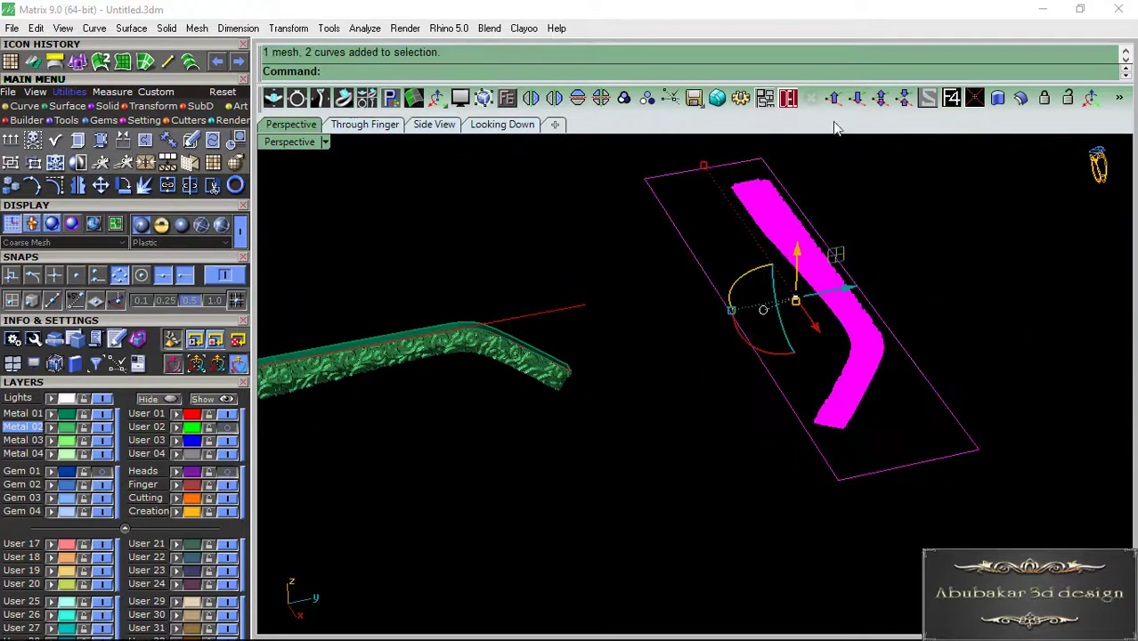
{"action": "left_click", "coordinate": [155, 402]}
{"action": "mouse_move", "coordinate": [773, 370]}
{"action": "right_mouse_down"}
{"action": "mouse_move", "coordinate": [541, 399]}
{"action": "mouse_move", "coordinate": [587, 330]}
{"action": "right_mouse_up"}
{"action": "scroll", "coordinate": [686, 370], "scroll_direction": "up", "scroll_amount": 3}
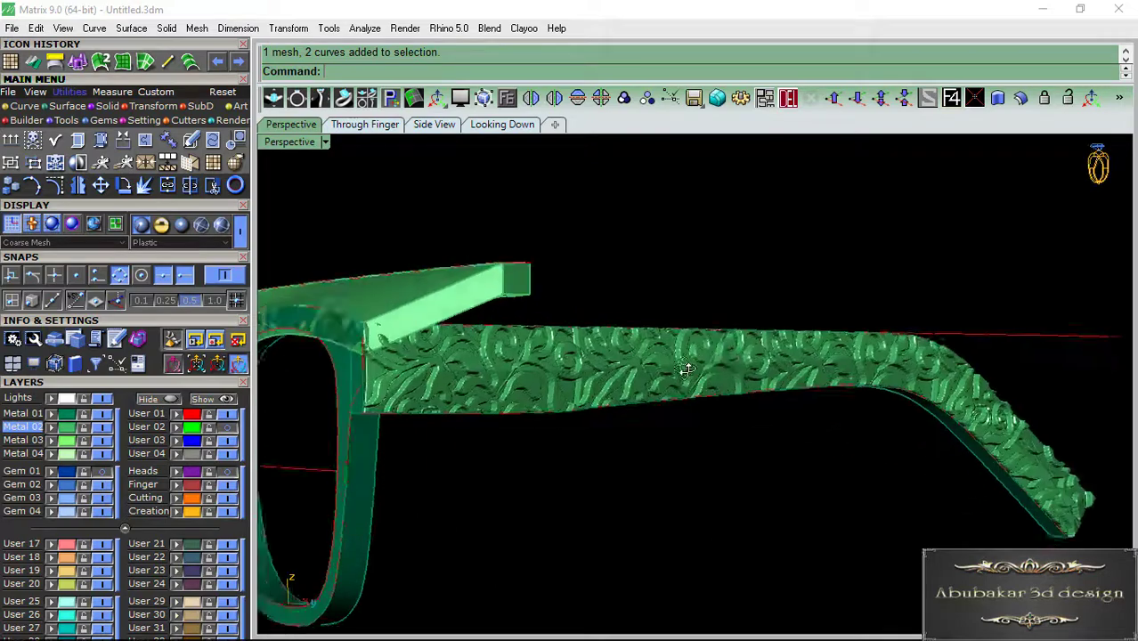
{"action": "right_click_drag", "start_coordinate": [686, 369], "coordinate": [718, 387]}
{"action": "scroll", "coordinate": [704, 374], "scroll_direction": "up", "scroll_amount": 3}
- Smooth the temple relief mesh with factor 1 in X, Y and Z, then inspect the bent rear end
{"action": "left_click", "coordinate": [696, 363]}
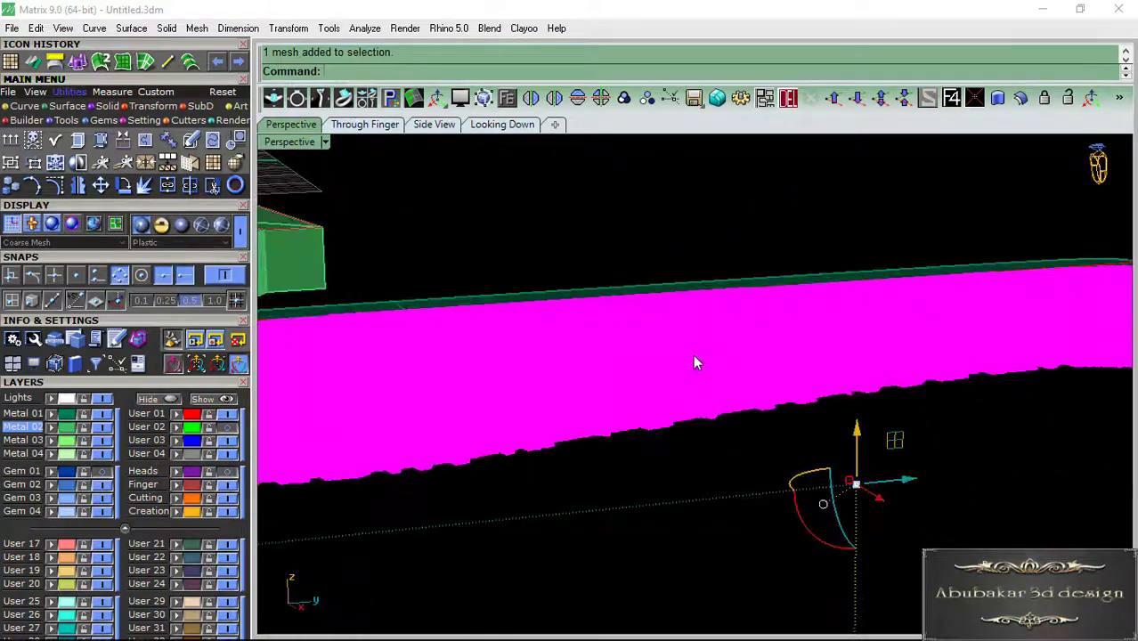
{"action": "type", "text": "Smooth"}
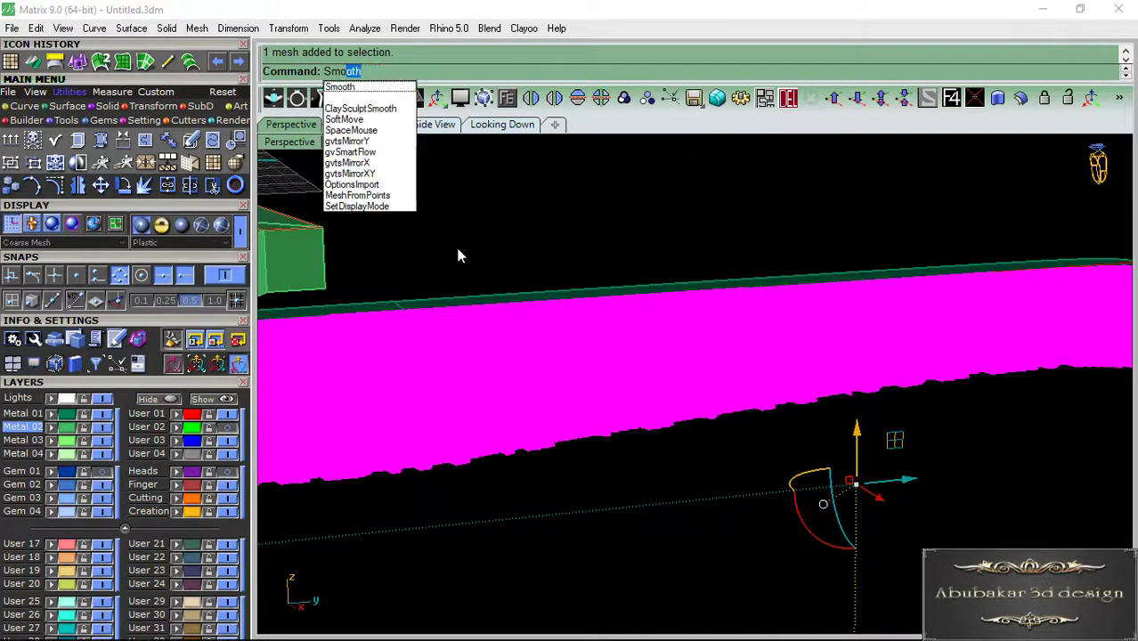
{"action": "left_click", "coordinate": [365, 88]}
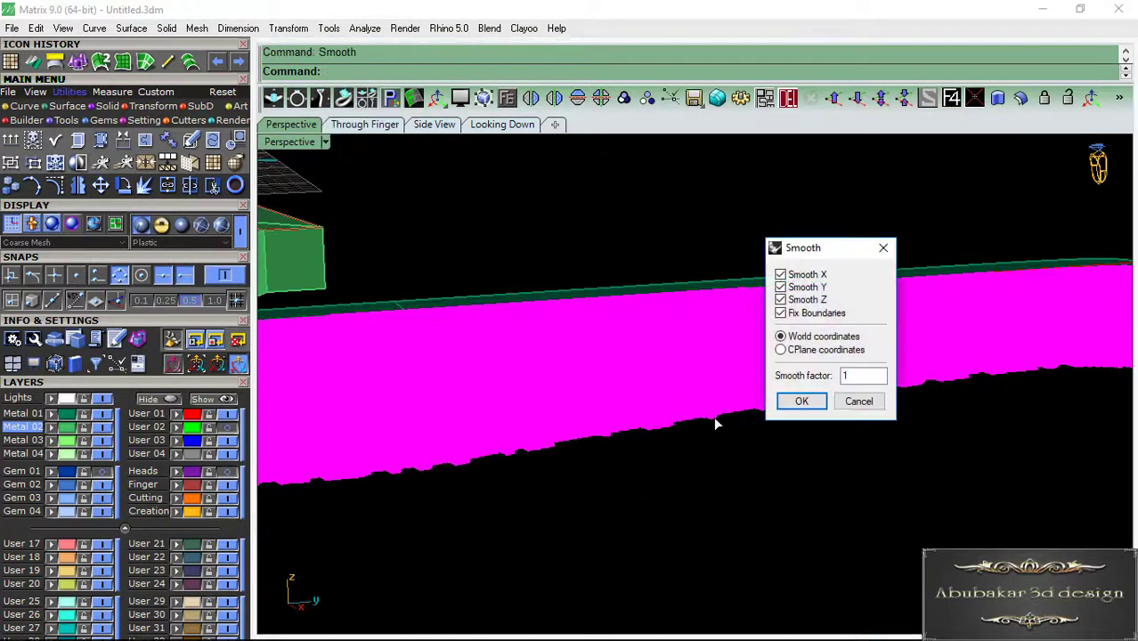
{"action": "left_click", "coordinate": [803, 402]}
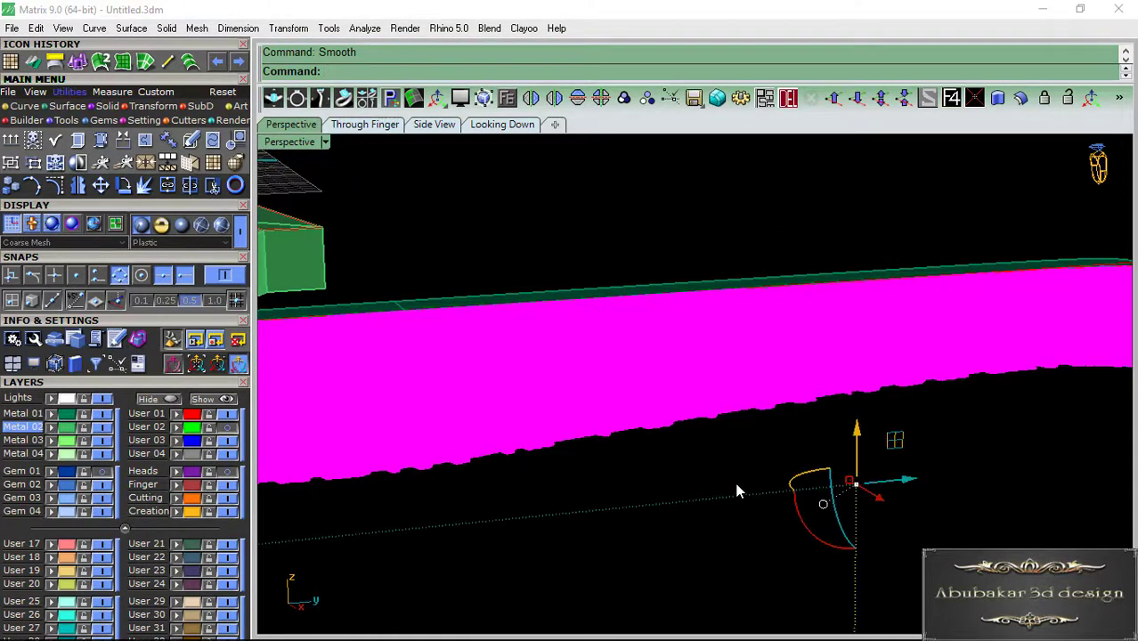
{"action": "left_click", "coordinate": [746, 443]}
{"action": "mouse_move", "coordinate": [746, 443]}
{"action": "right_mouse_down"}
{"action": "mouse_move", "coordinate": [727, 346]}
{"action": "mouse_move", "coordinate": [521, 336]}
{"action": "mouse_move", "coordinate": [552, 313]}
{"action": "mouse_move", "coordinate": [610, 325]}
{"action": "mouse_move", "coordinate": [577, 316]}
{"action": "mouse_move", "coordinate": [560, 345]}
{"action": "mouse_move", "coordinate": [644, 313]}
{"action": "mouse_move", "coordinate": [682, 363]}
{"action": "mouse_move", "coordinate": [655, 363]}
{"action": "mouse_move", "coordinate": [635, 300]}
{"action": "right_mouse_up"}
{"action": "scroll", "coordinate": [640, 320], "scroll_direction": "up", "scroll_amount": 3}
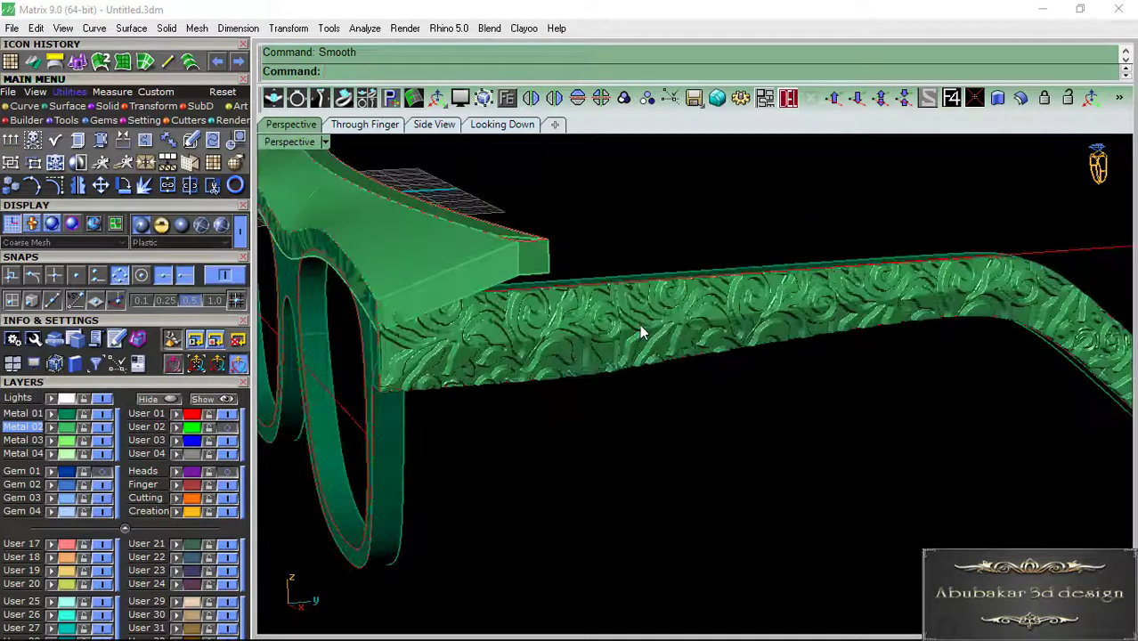
{"action": "left_click", "coordinate": [642, 332]}
{"action": "key", "text": "Escape"}
{"action": "mouse_move", "coordinate": [732, 355]}
{"action": "right_mouse_down"}
{"action": "mouse_move", "coordinate": [706, 386]}
{"action": "mouse_move", "coordinate": [642, 400]}
{"action": "mouse_move", "coordinate": [519, 347]}
{"action": "right_mouse_up"}
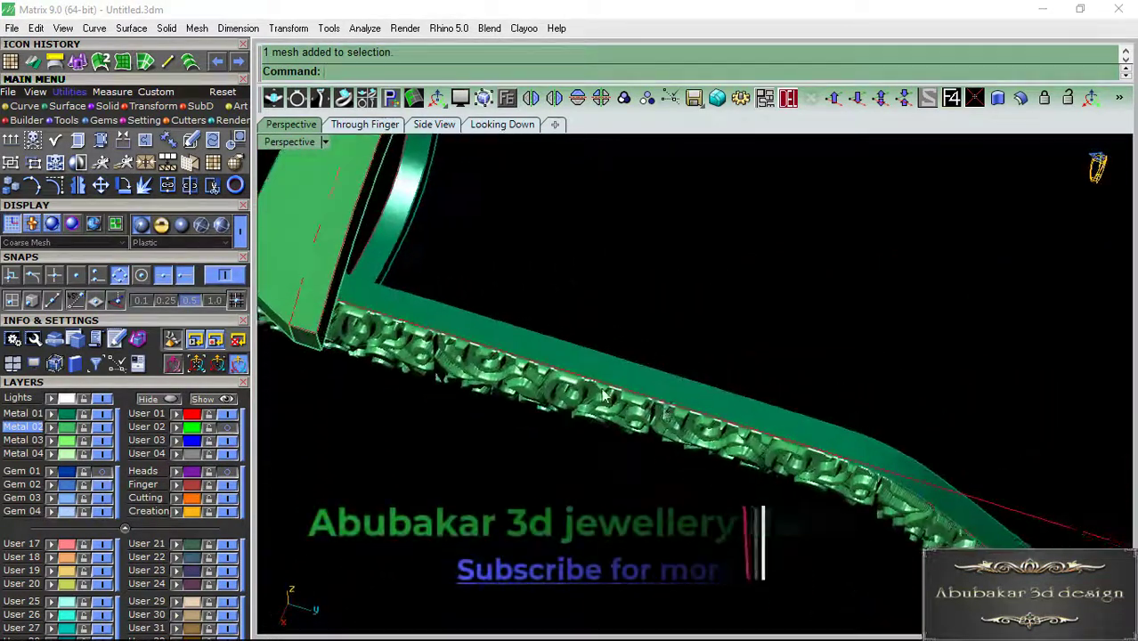
{"action": "scroll", "coordinate": [519, 347], "scroll_direction": "up", "scroll_amount": 2}
- Start Bead on Surface on the temple band and collapse the layers and projects lists
{"action": "left_click", "coordinate": [558, 374]}
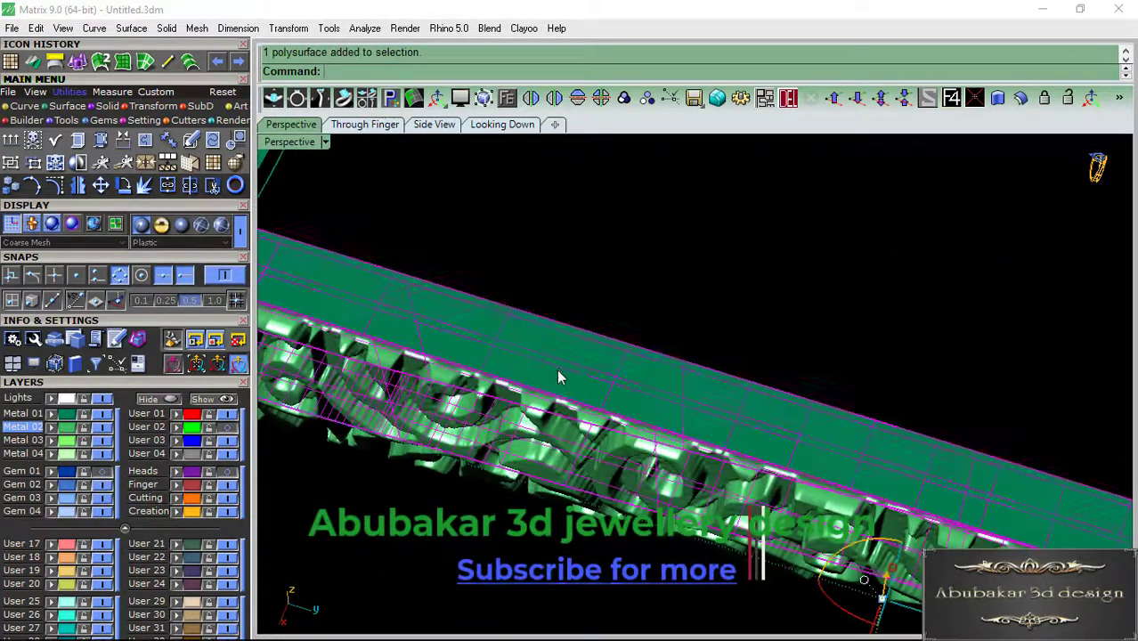
{"action": "left_click", "coordinate": [510, 98]}
{"action": "left_click", "coordinate": [535, 164]}
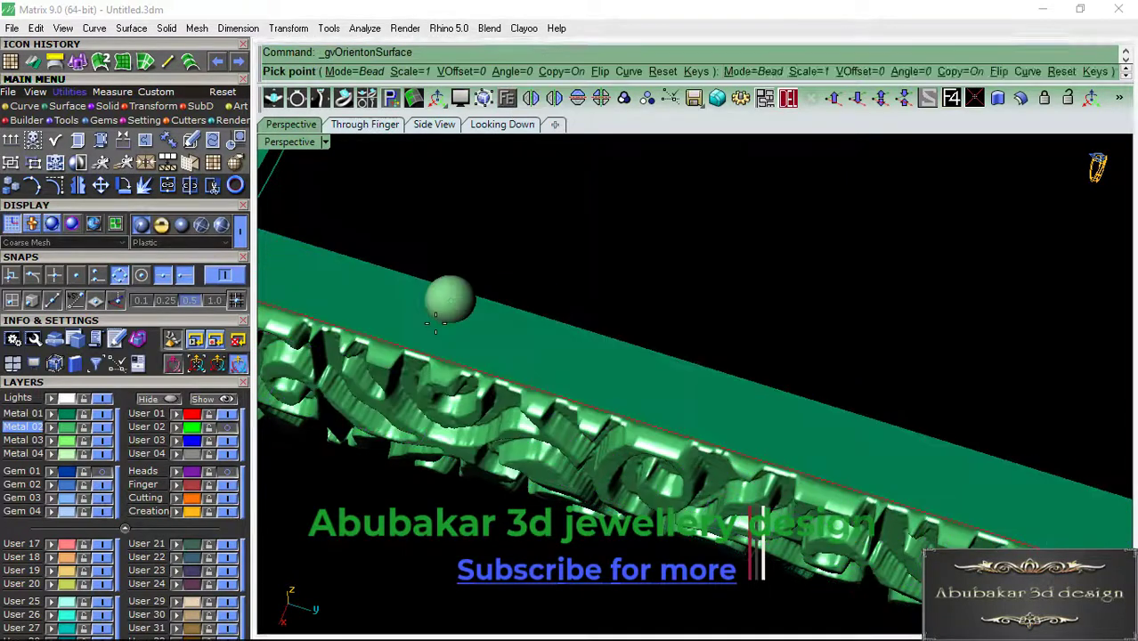
{"action": "left_click", "coordinate": [98, 385]}
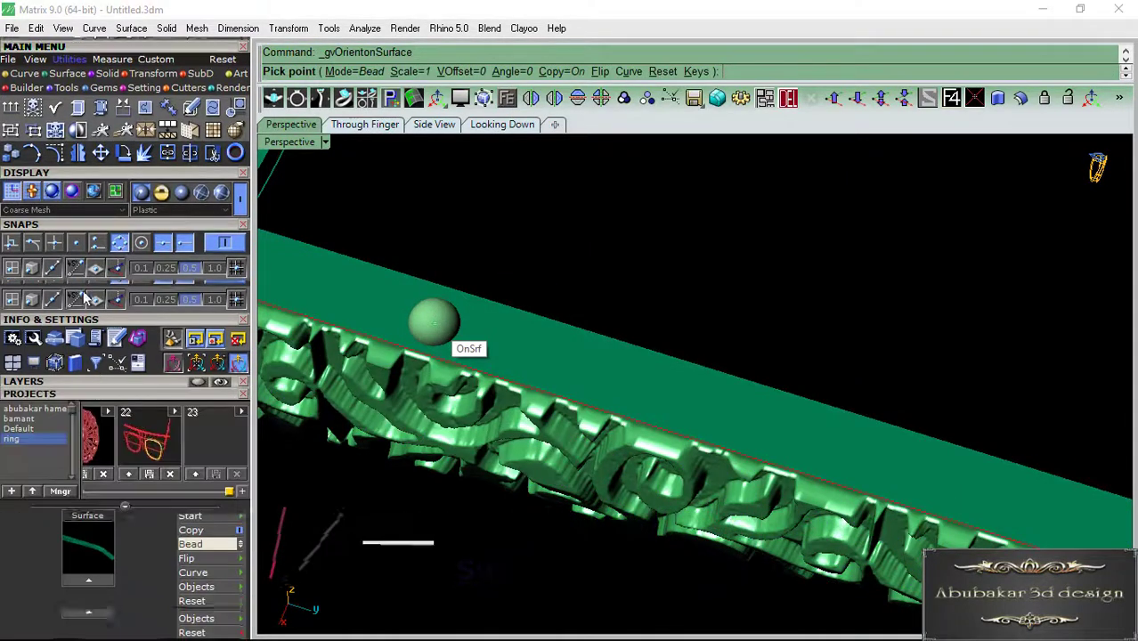
{"action": "left_click", "coordinate": [77, 271]}
{"action": "mouse_move", "coordinate": [685, 268]}
{"action": "right_mouse_down"}
{"action": "mouse_move", "coordinate": [668, 298]}
{"action": "mouse_move", "coordinate": [534, 378]}
{"action": "mouse_move", "coordinate": [527, 345]}
{"action": "right_mouse_up"}
{"action": "scroll", "coordinate": [527, 345], "scroll_direction": "up", "scroll_amount": 3}
{"action": "scroll", "coordinate": [524, 334], "scroll_direction": "up", "scroll_amount": 2}
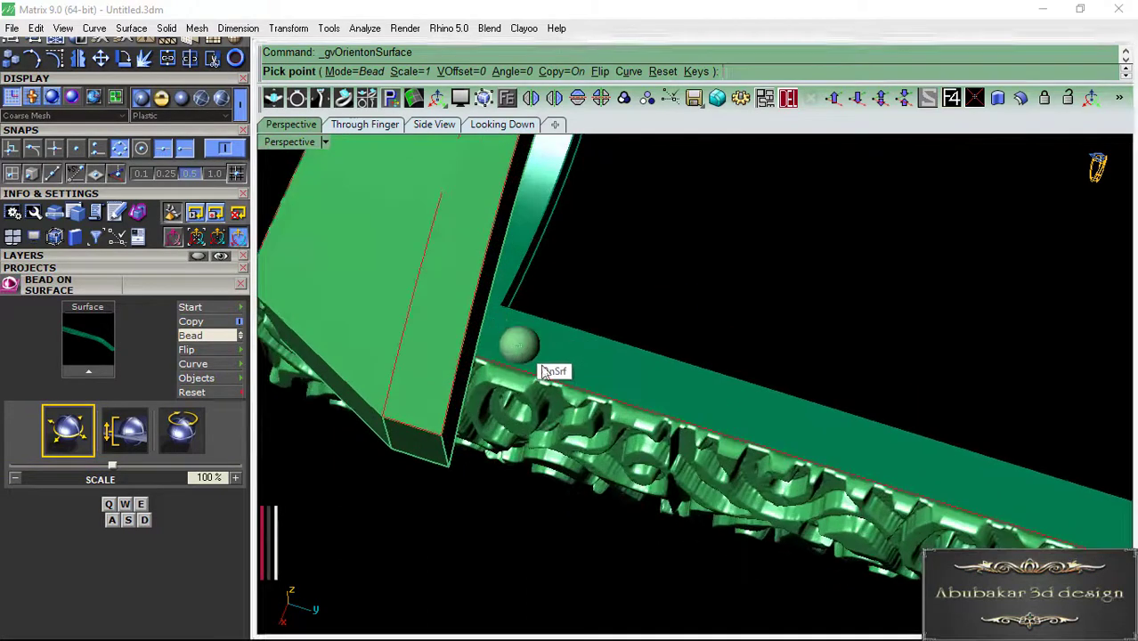
{"action": "key", "text": "Escape"}
{"action": "scroll", "coordinate": [552, 363], "scroll_direction": "up", "scroll_amount": 3}
{"action": "scroll", "coordinate": [540, 374], "scroll_direction": "up", "scroll_amount": 3}
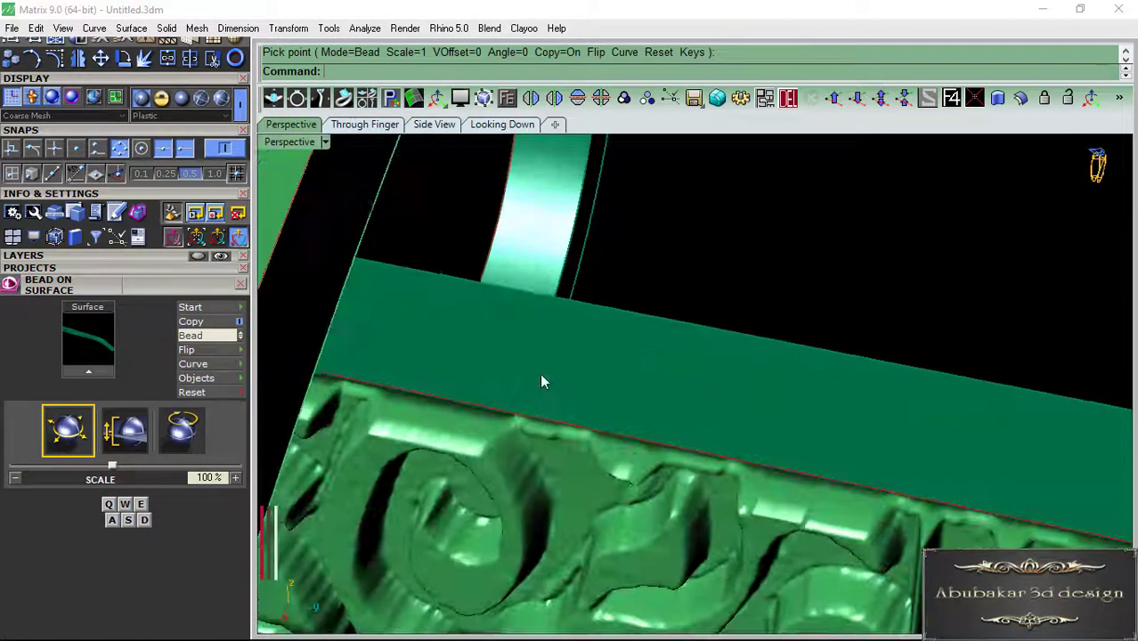
- Place a bead on the temple band with a 0.5 mm vertical offset in shaded top view
{"action": "key", "text": "Return"}
{"action": "key", "text": "w"}
{"action": "key", "text": "w"}
{"action": "key", "text": "w"}
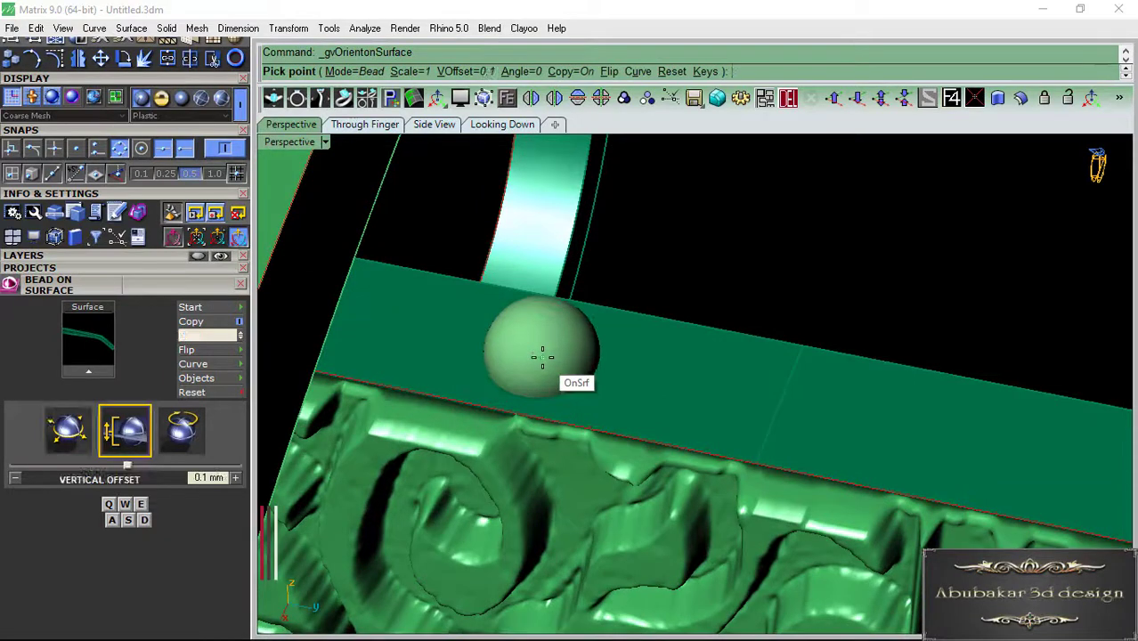
{"action": "key", "text": "w"}
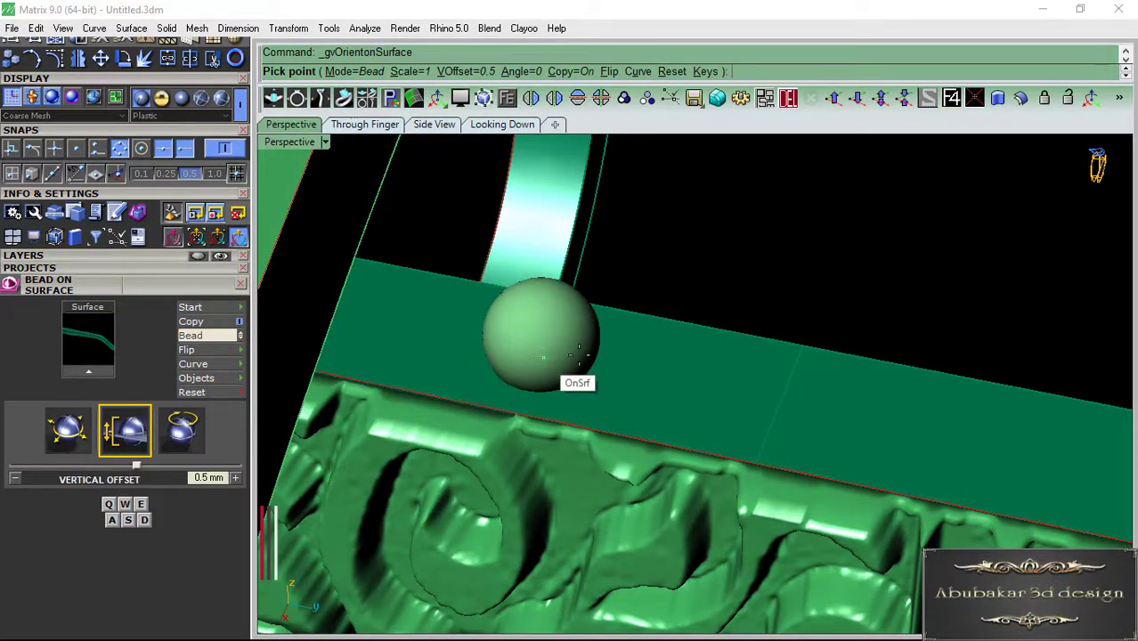
{"action": "left_click", "coordinate": [504, 125]}
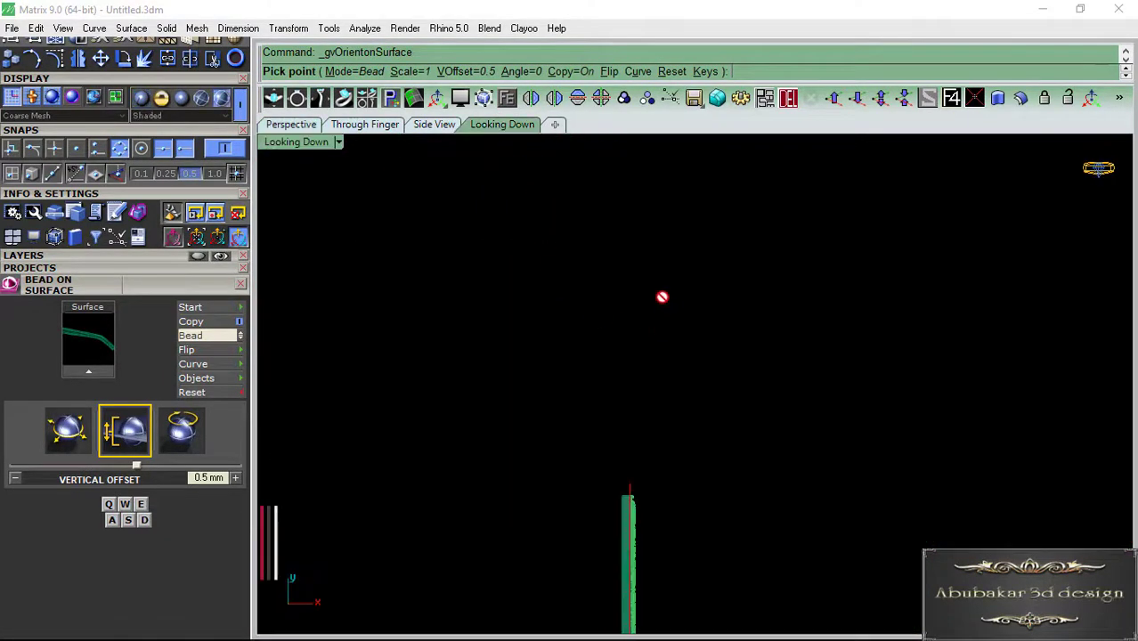
{"action": "scroll", "coordinate": [605, 298], "scroll_direction": "down", "scroll_amount": 3}
{"action": "scroll", "coordinate": [608, 425], "scroll_direction": "up", "scroll_amount": 2}
{"action": "scroll", "coordinate": [608, 425], "scroll_direction": "up", "scroll_amount": 2}
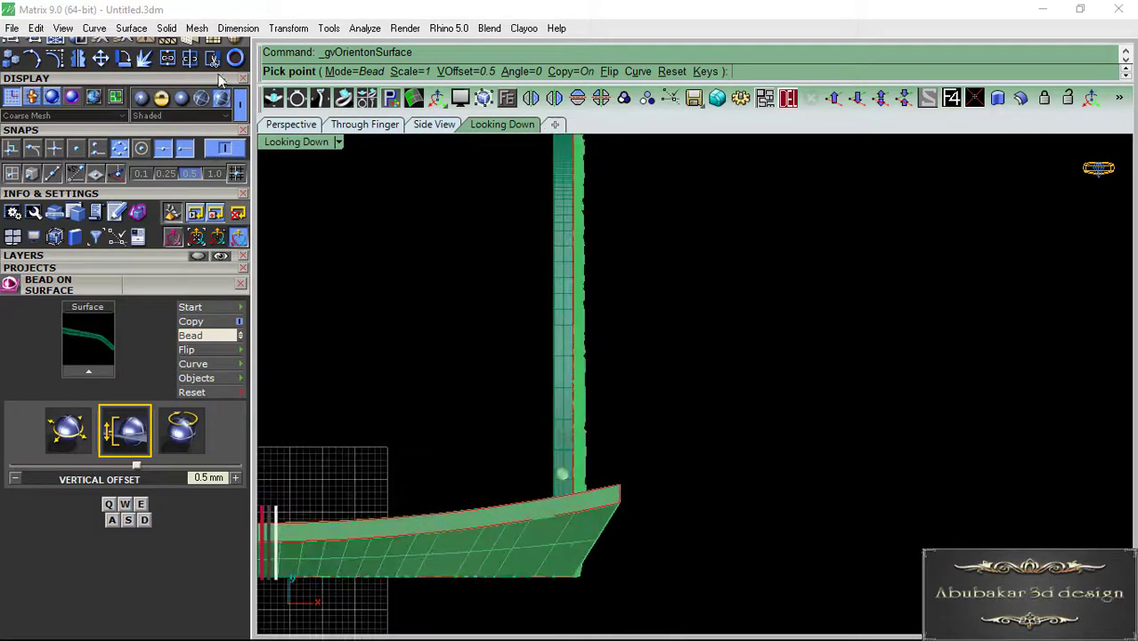
{"action": "left_click", "coordinate": [153, 100]}
{"action": "scroll", "coordinate": [558, 479], "scroll_direction": "up", "scroll_amount": 1}
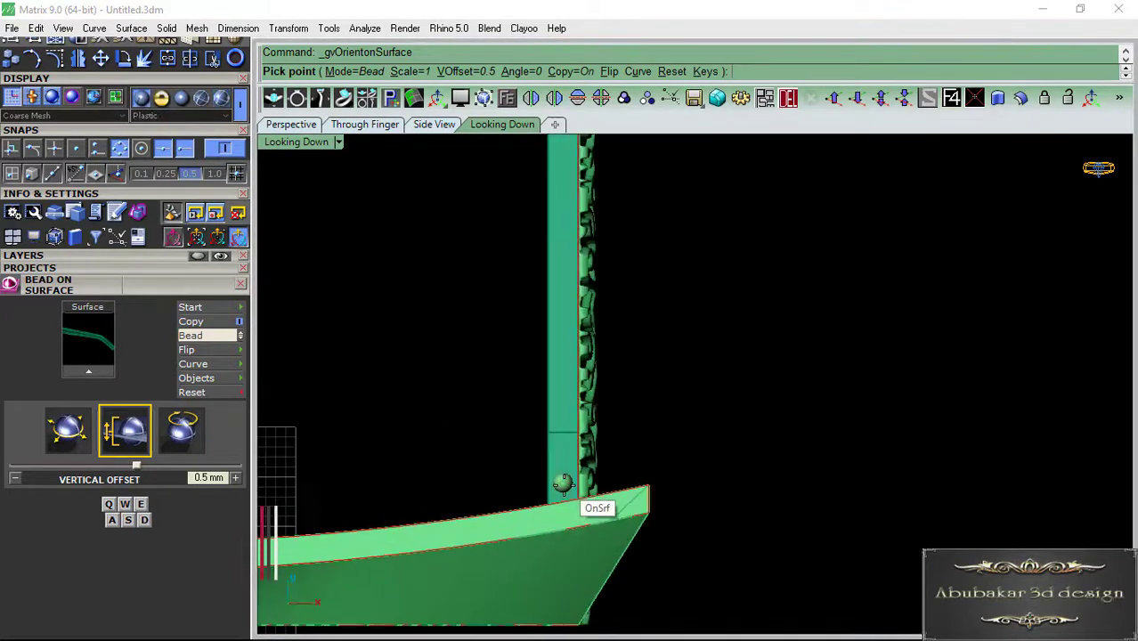
{"action": "scroll", "coordinate": [558, 479], "scroll_direction": "up", "scroll_amount": 2}
{"action": "scroll", "coordinate": [558, 479], "scroll_direction": "up", "scroll_amount": 1}
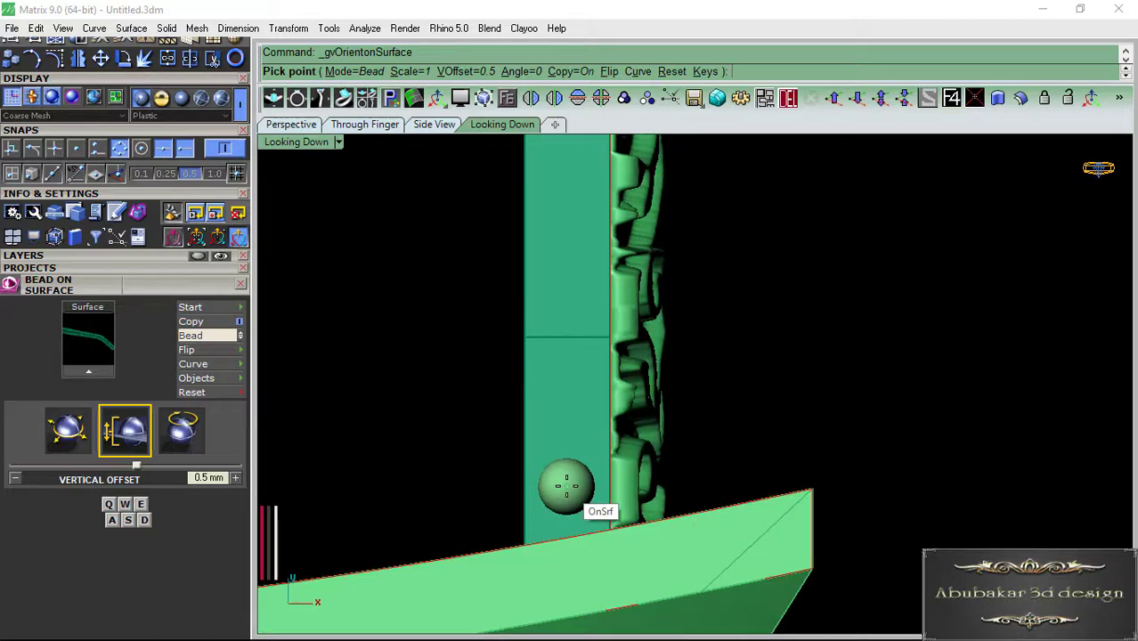
{"action": "key", "text": "Return"}
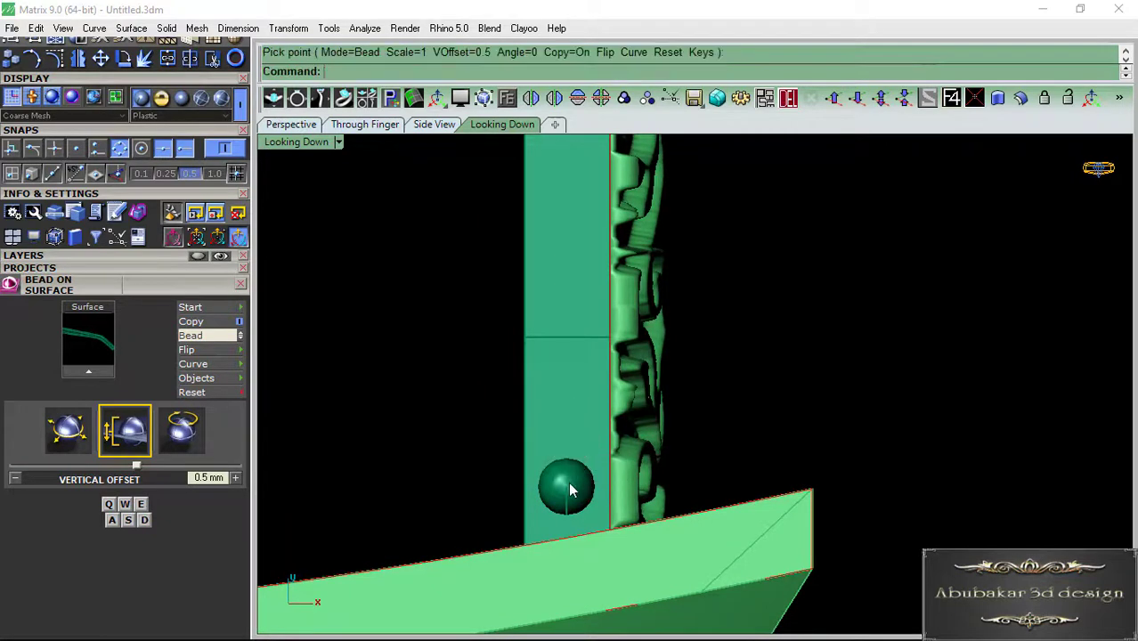
- Enlarge the placed bead around its centre with the gumball
{"action": "left_click", "coordinate": [566, 487]}
{"action": "key", "text": "ctrl+c"}
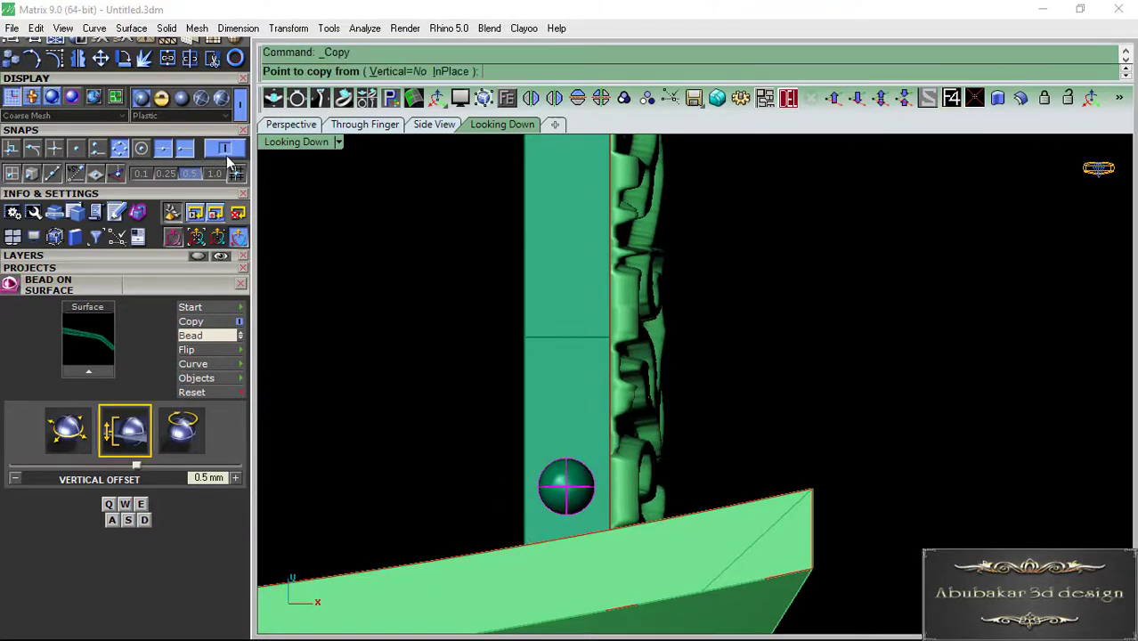
{"action": "key", "text": "Escape"}
{"action": "scroll", "coordinate": [539, 481], "scroll_direction": "up", "scroll_amount": 3}
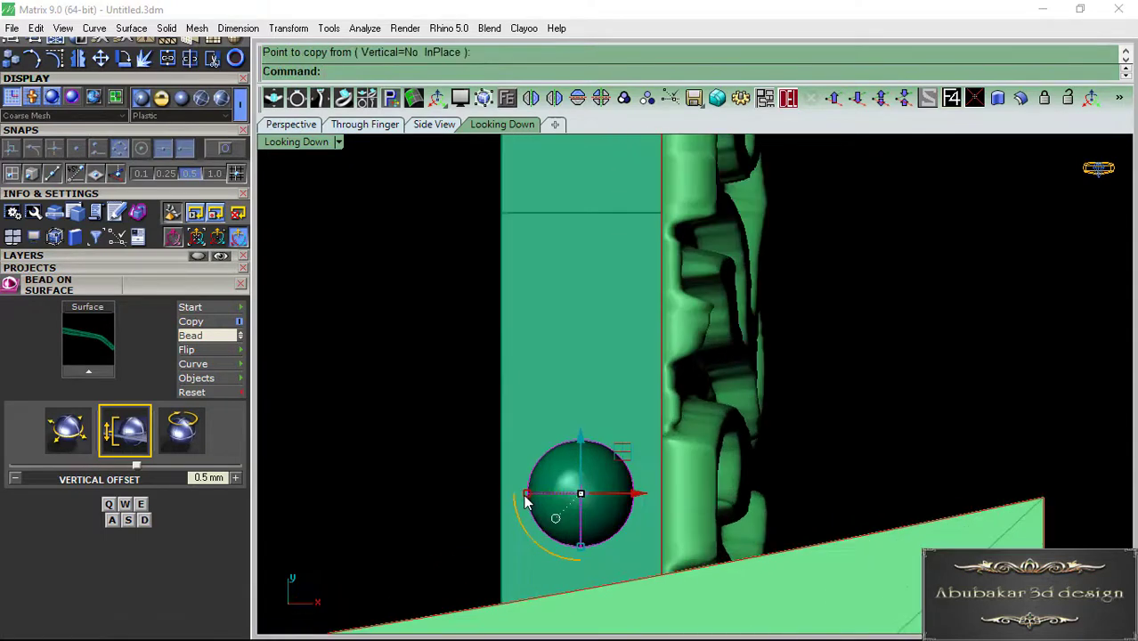
{"action": "left_click_drag", "start_coordinate": [532, 503], "coordinate": [497, 505]}
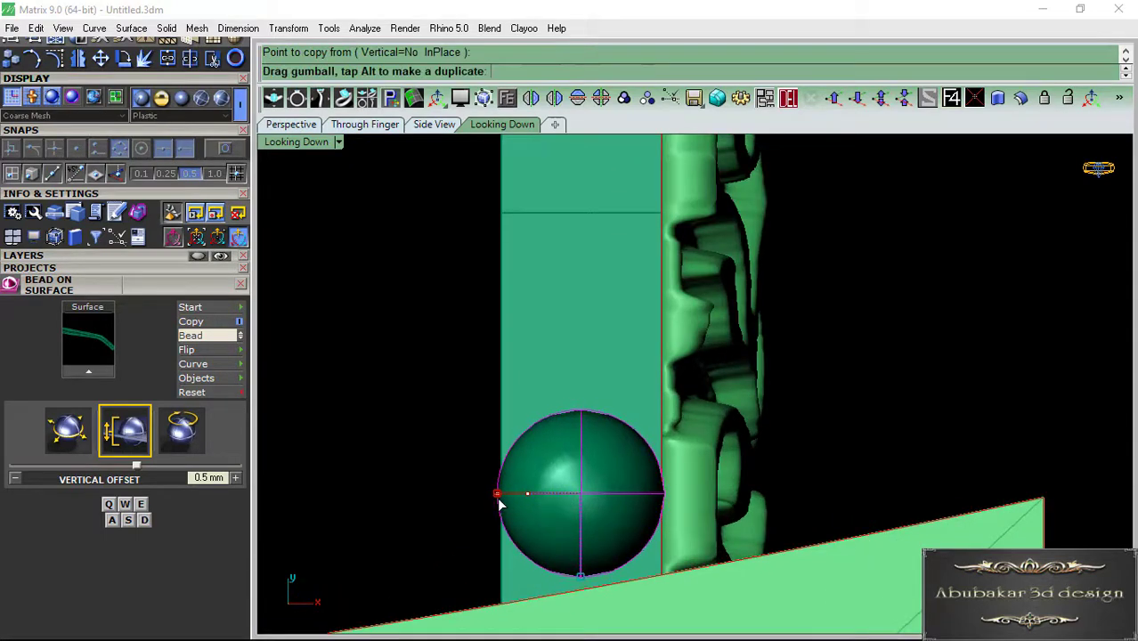
{"action": "scroll", "coordinate": [539, 479], "scroll_direction": "down", "scroll_amount": 3}
- Try copying the bead above itself, undo the copies, and close the bead placement panel
{"action": "key", "text": "Return"}
{"action": "left_click", "coordinate": [558, 488]}
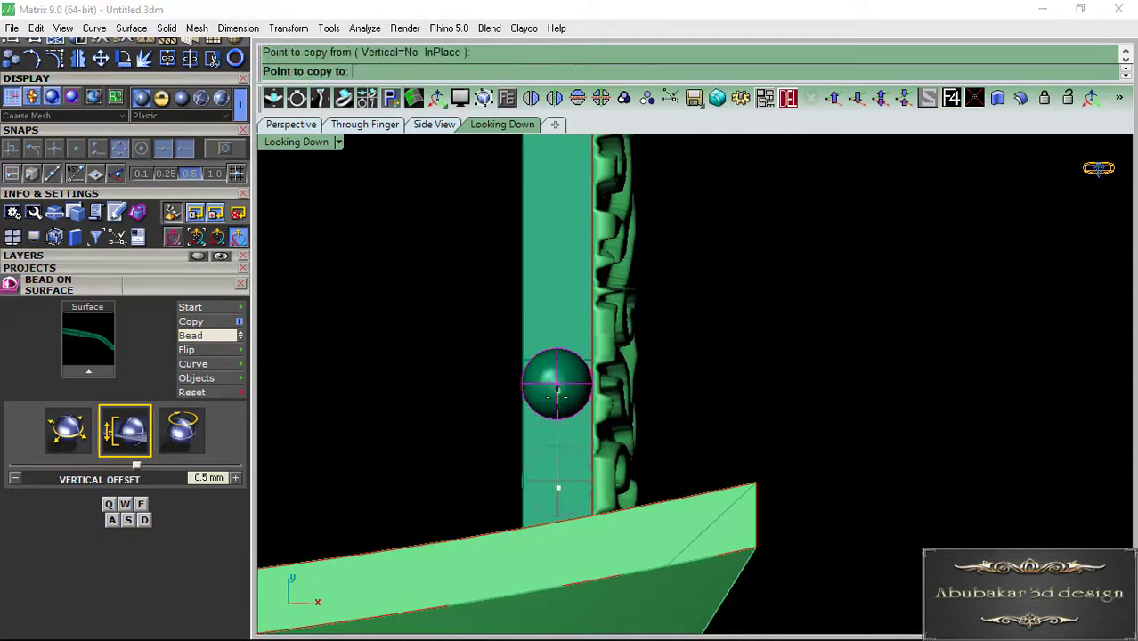
{"action": "left_click", "coordinate": [558, 410]}
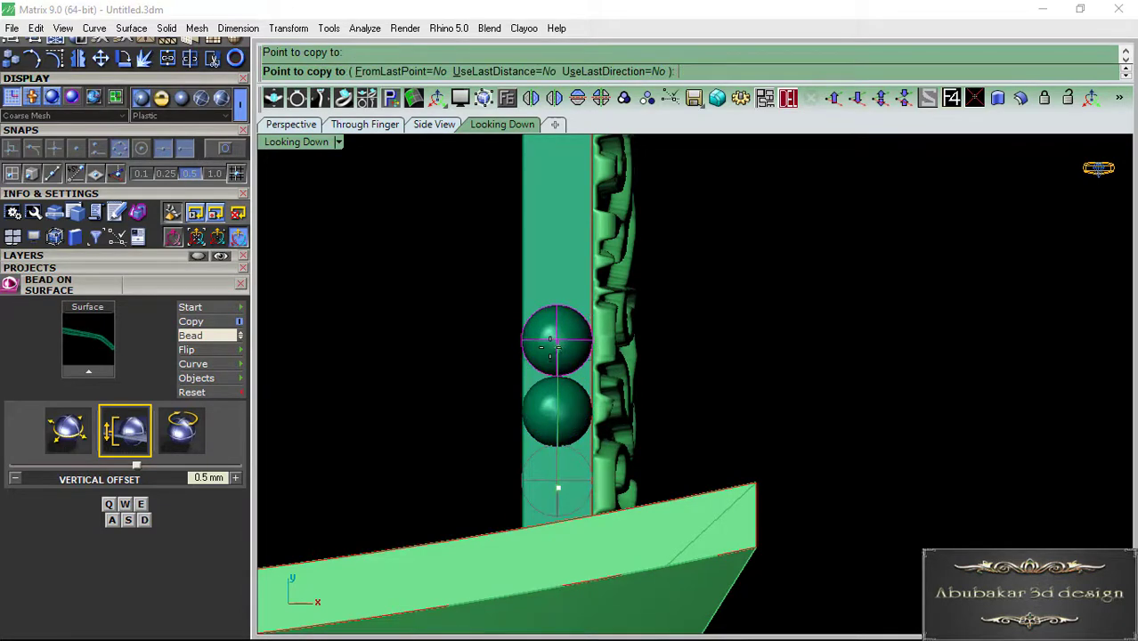
{"action": "scroll", "coordinate": [552, 343], "scroll_direction": "down", "scroll_amount": 2}
{"action": "scroll", "coordinate": [561, 374], "scroll_direction": "down", "scroll_amount": 2}
{"action": "scroll", "coordinate": [588, 416], "scroll_direction": "up", "scroll_amount": 3}
{"action": "key", "text": "ctrl+z"}
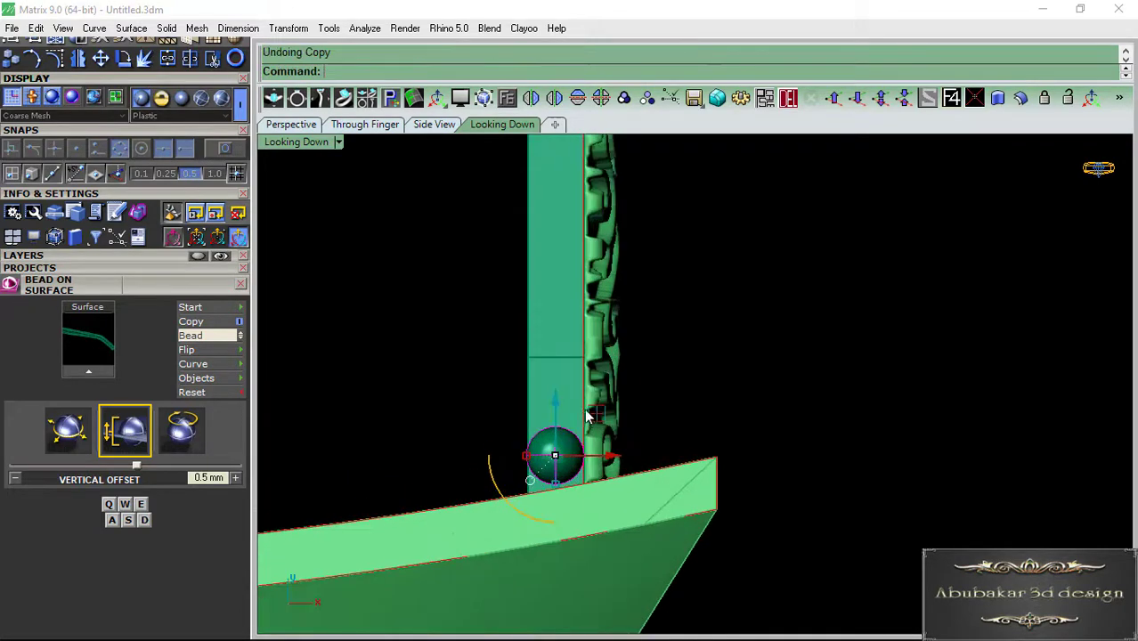
{"action": "left_click", "coordinate": [242, 284]}
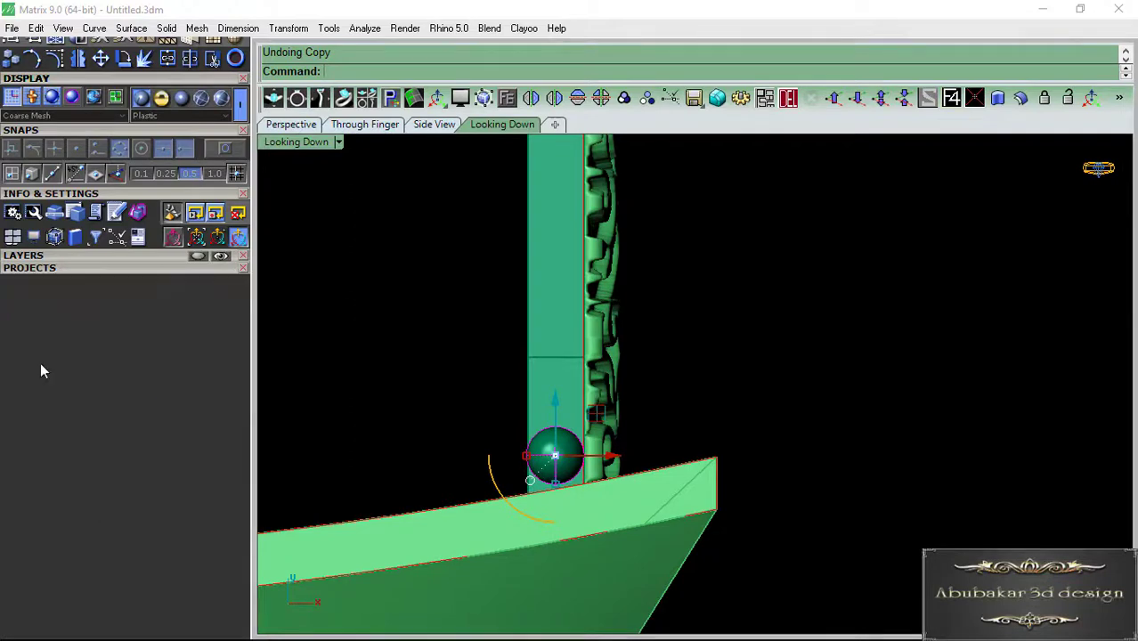
{"action": "left_click", "coordinate": [145, 183]}
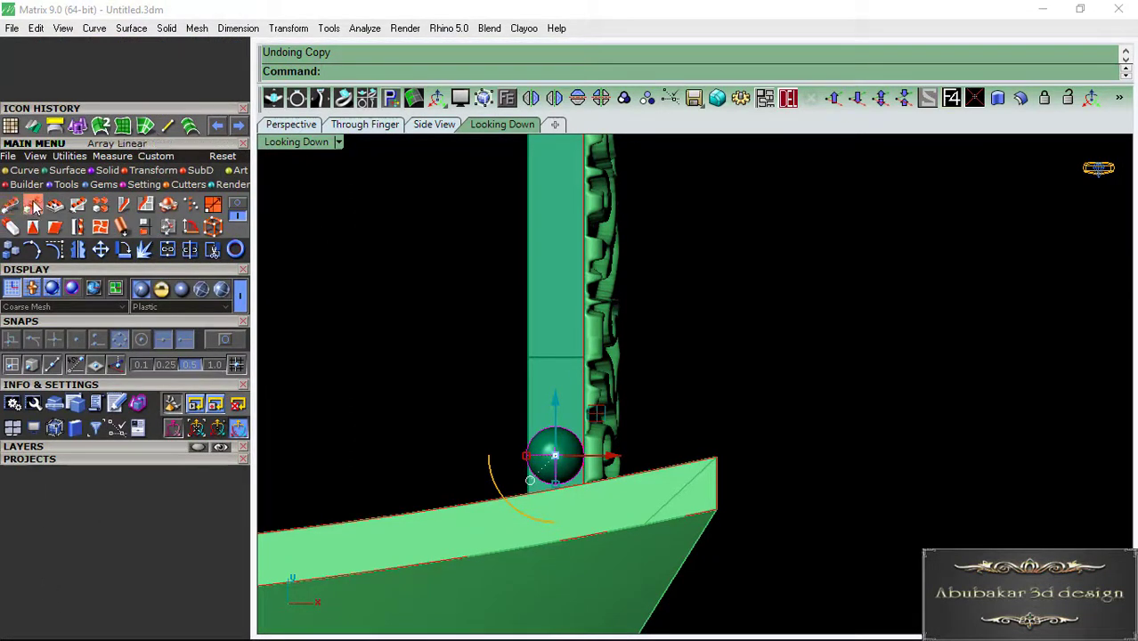
- Array the sphere bead along the temple arm's edge curve, then back out of the first attempt
{"action": "left_click", "coordinate": [32, 205]}
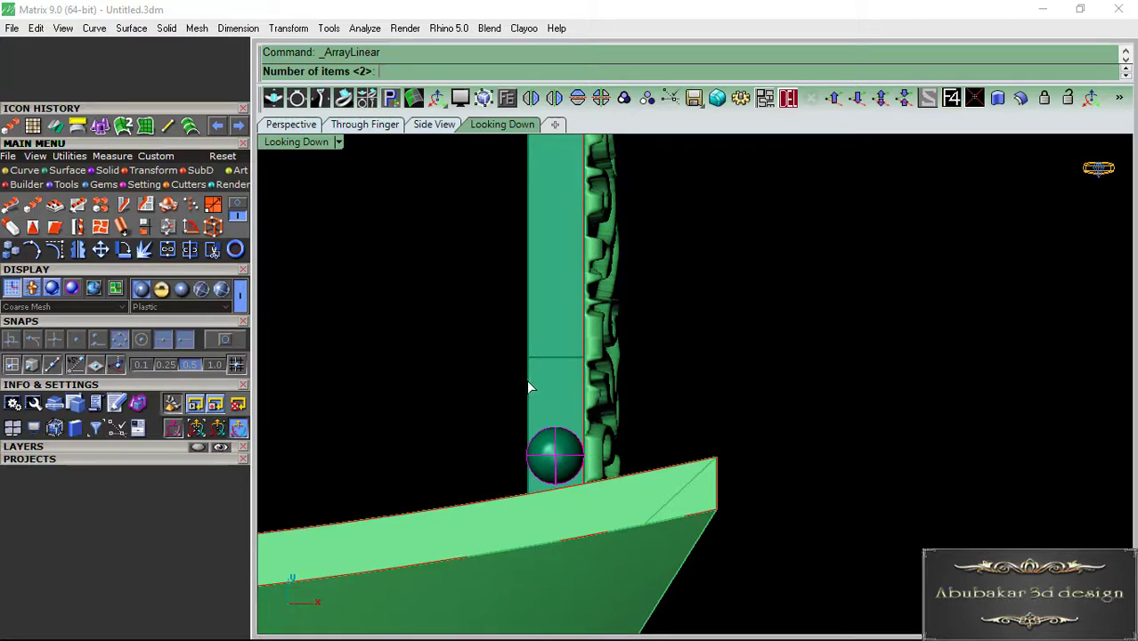
{"action": "left_click", "coordinate": [9, 206]}
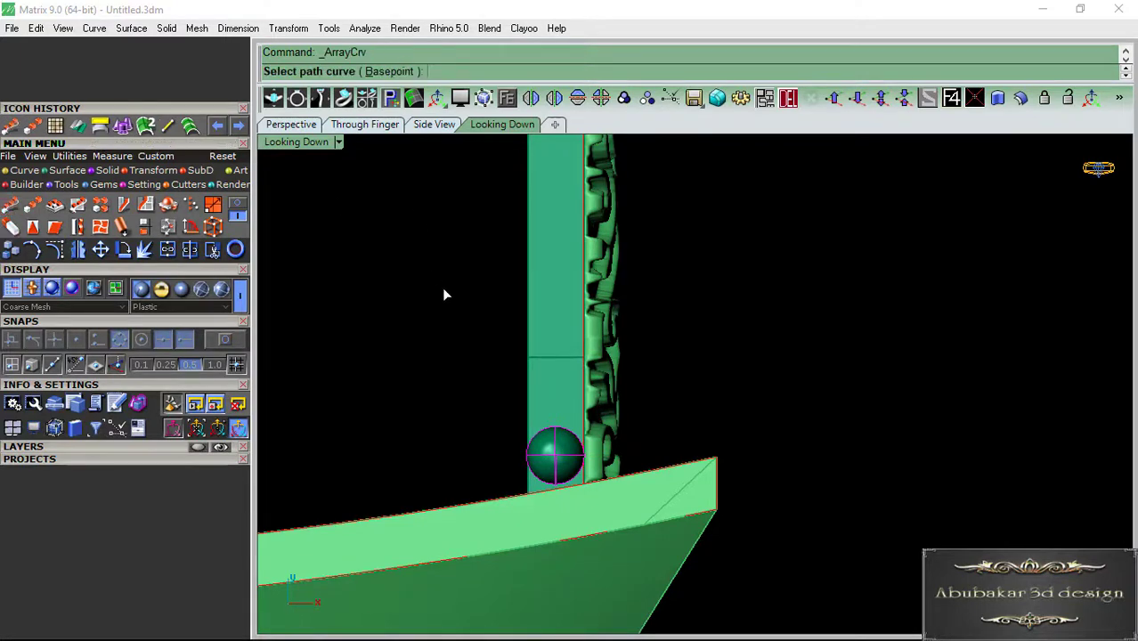
{"action": "left_click", "coordinate": [588, 347]}
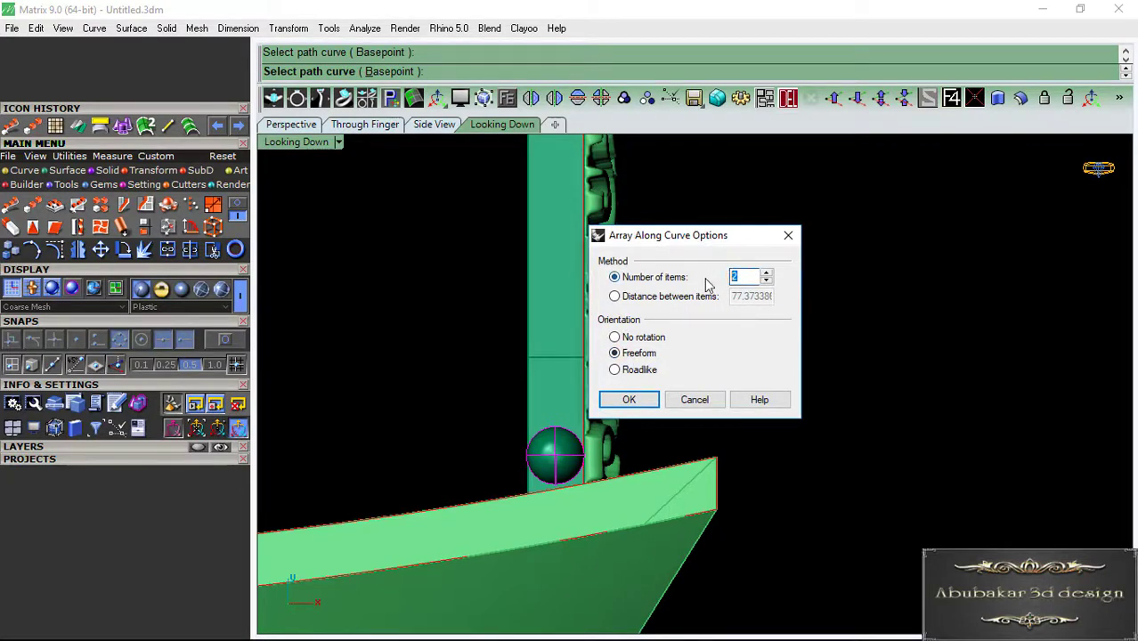
{"action": "left_click", "coordinate": [629, 400]}
{"action": "scroll", "coordinate": [641, 414], "scroll_direction": "down", "scroll_amount": 3}
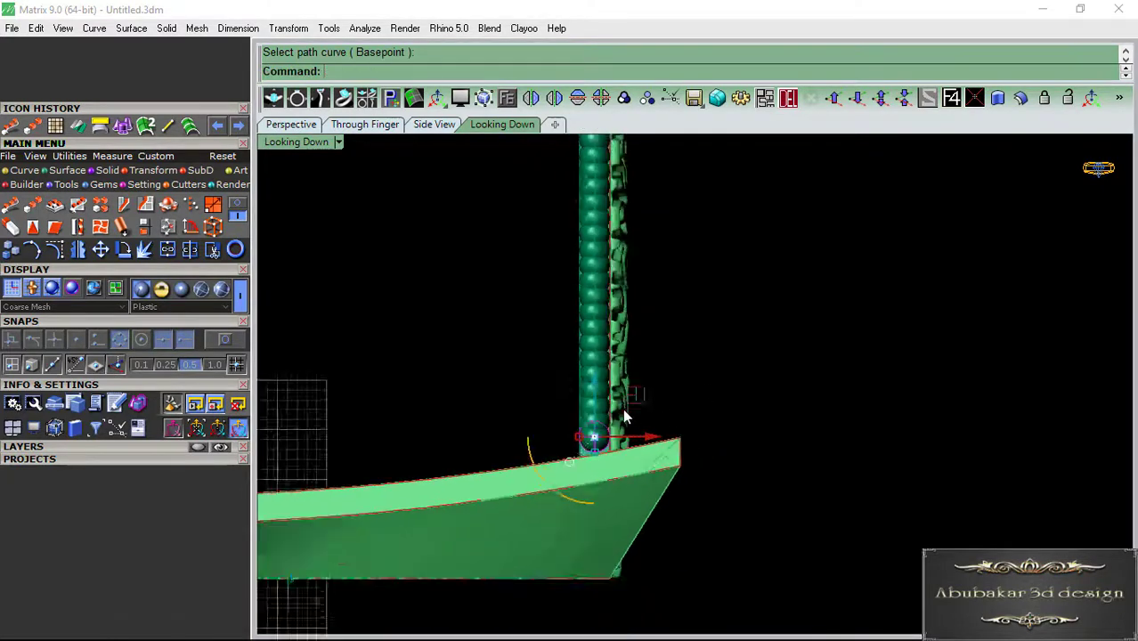
{"action": "scroll", "coordinate": [643, 374], "scroll_direction": "down", "scroll_amount": 3}
{"action": "scroll", "coordinate": [645, 344], "scroll_direction": "down", "scroll_amount": 2}
{"action": "scroll", "coordinate": [629, 267], "scroll_direction": "up", "scroll_amount": 3}
{"action": "key", "text": "Return"}
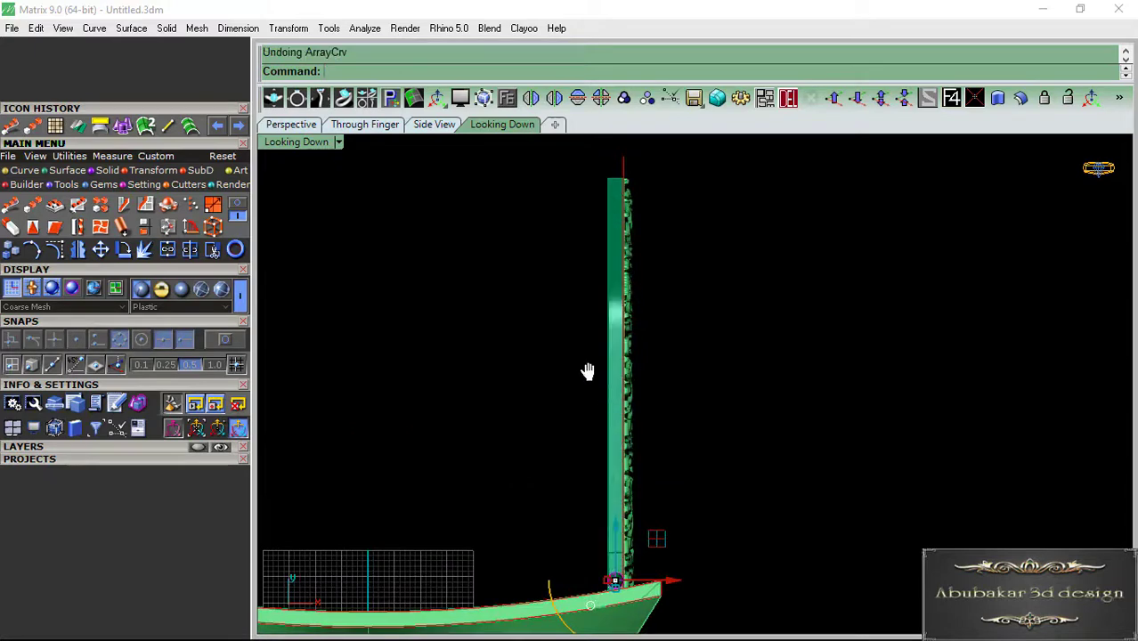
{"action": "scroll", "coordinate": [590, 383], "scroll_direction": "up", "scroll_amount": 3}
{"action": "scroll", "coordinate": [571, 391], "scroll_direction": "up", "scroll_amount": 3}
- Re-run the curve array along the path beside the plain band to lay the bead row
{"action": "left_click", "coordinate": [582, 405]}
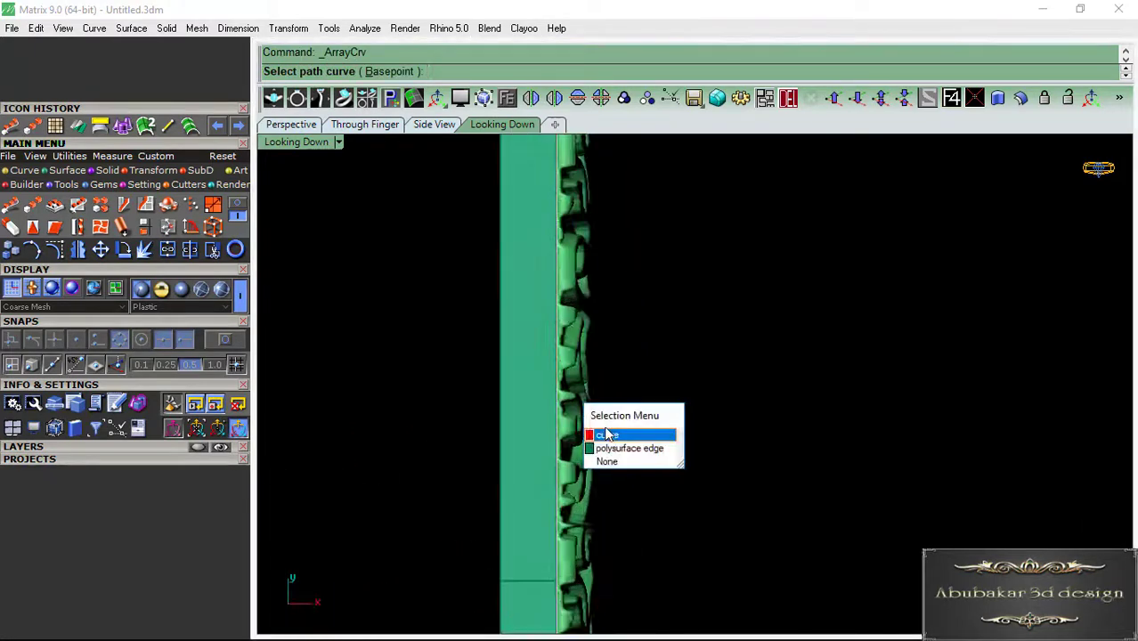
{"action": "left_click", "coordinate": [605, 436]}
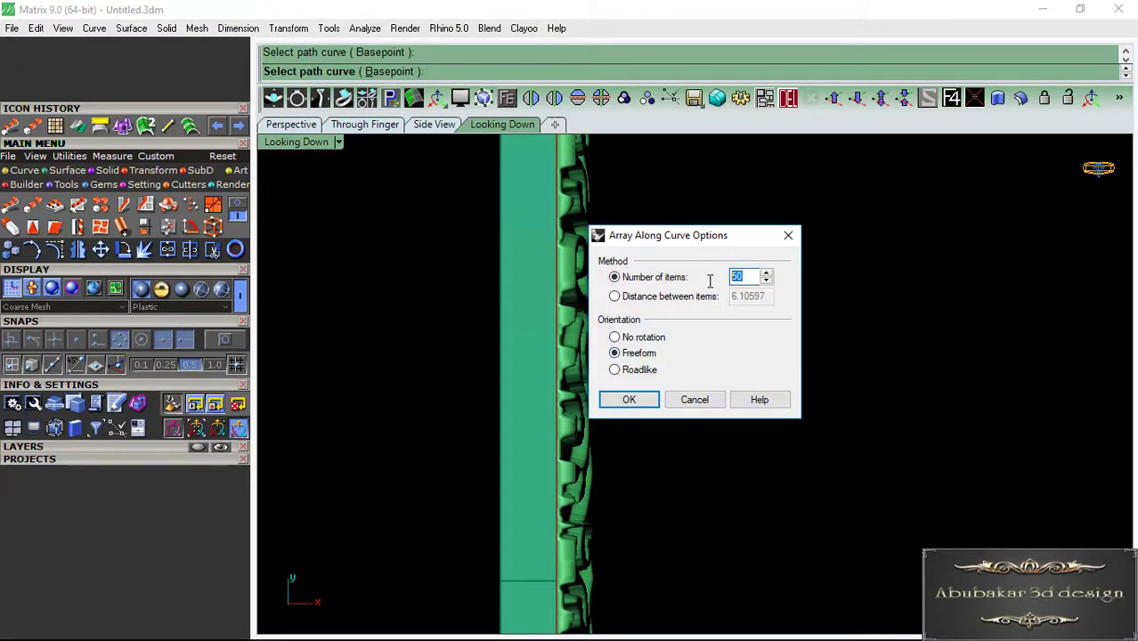
{"action": "left_click", "coordinate": [629, 400]}
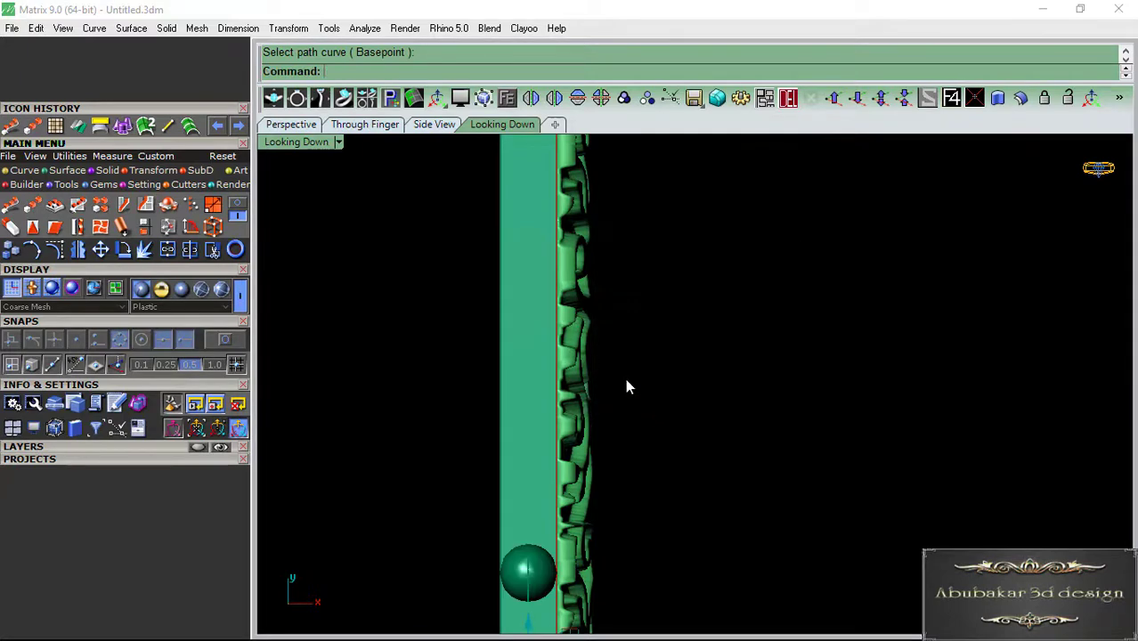
{"action": "scroll", "coordinate": [623, 383], "scroll_direction": "down", "scroll_amount": 3}
{"action": "key", "text": "Return"}
{"action": "scroll", "coordinate": [574, 379], "scroll_direction": "up", "scroll_amount": 1}
{"action": "left_click", "coordinate": [570, 365]}
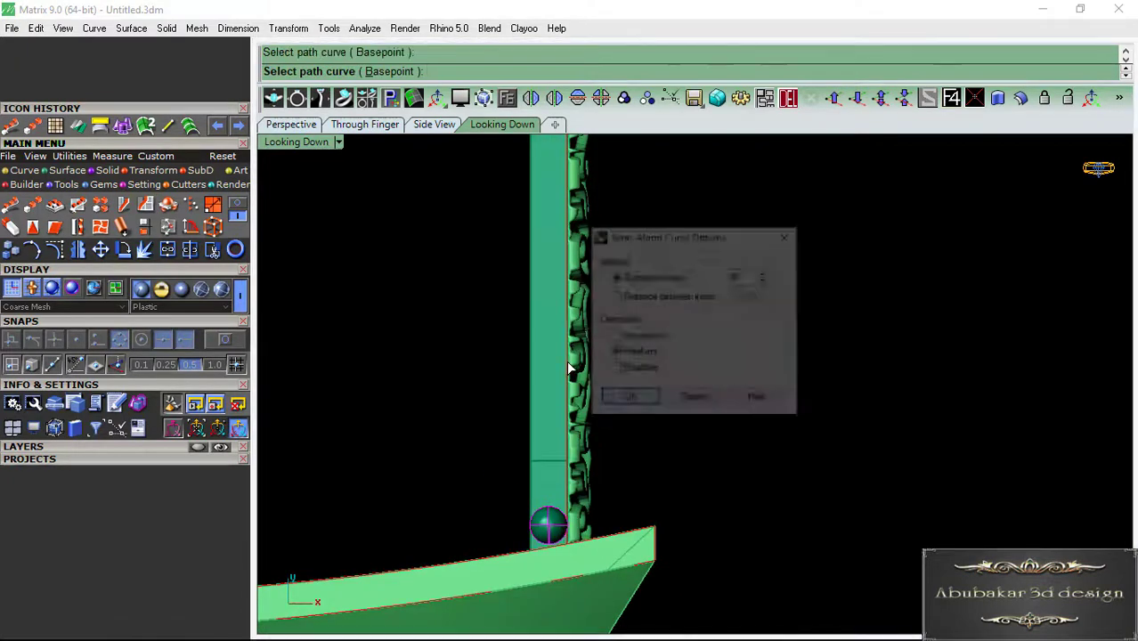
{"action": "left_click", "coordinate": [649, 399]}
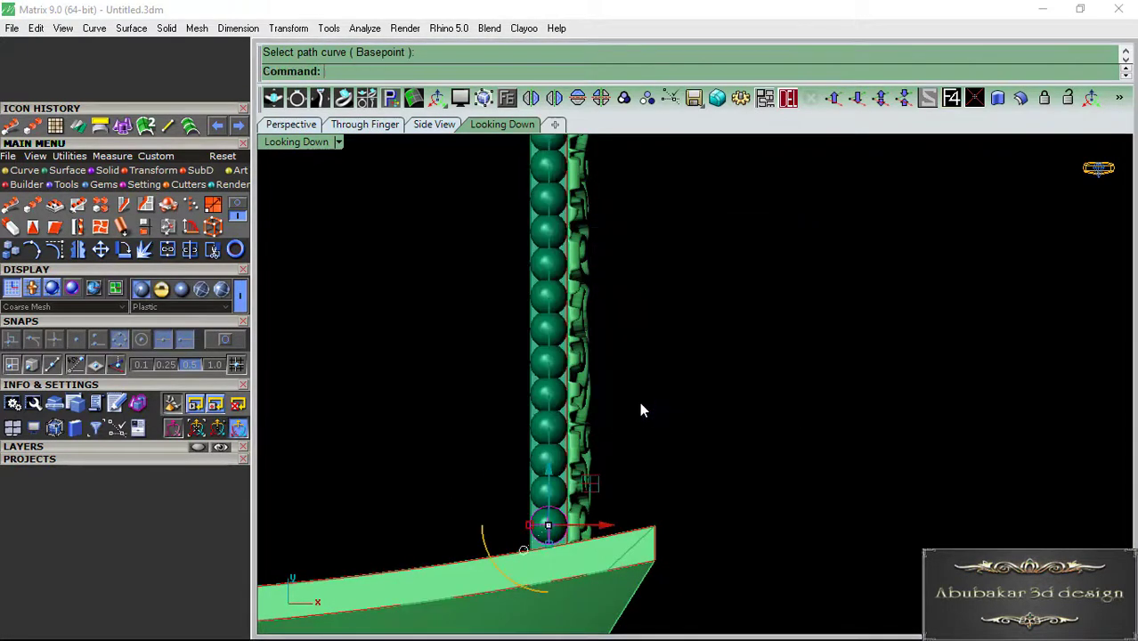
{"action": "scroll", "coordinate": [659, 374], "scroll_direction": "down", "scroll_amount": 3}
- In the Perspective view, select everything on the Metal 02 layer
{"action": "left_click", "coordinate": [309, 129]}
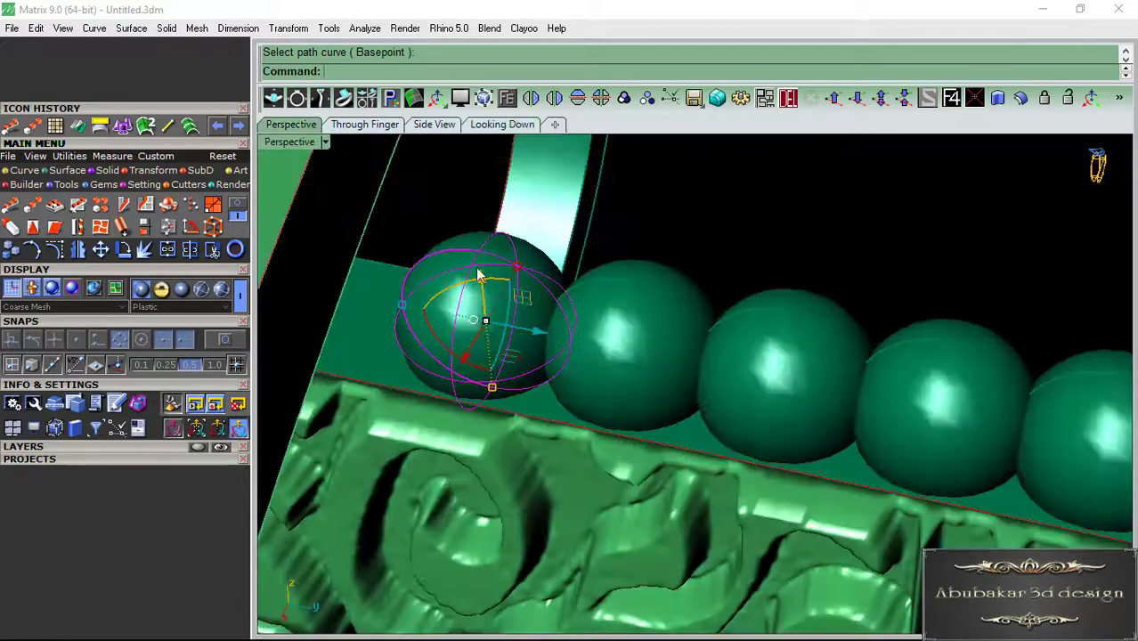
{"action": "scroll", "coordinate": [615, 258], "scroll_direction": "down", "scroll_amount": 5}
{"action": "mouse_move", "coordinate": [590, 346]}
{"action": "right_mouse_down"}
{"action": "mouse_move", "coordinate": [694, 407]}
{"action": "mouse_move", "coordinate": [581, 343]}
{"action": "mouse_move", "coordinate": [646, 371]}
{"action": "mouse_move", "coordinate": [613, 371]}
{"action": "mouse_move", "coordinate": [655, 363]}
{"action": "mouse_move", "coordinate": [596, 374]}
{"action": "mouse_move", "coordinate": [651, 376]}
{"action": "right_mouse_up"}
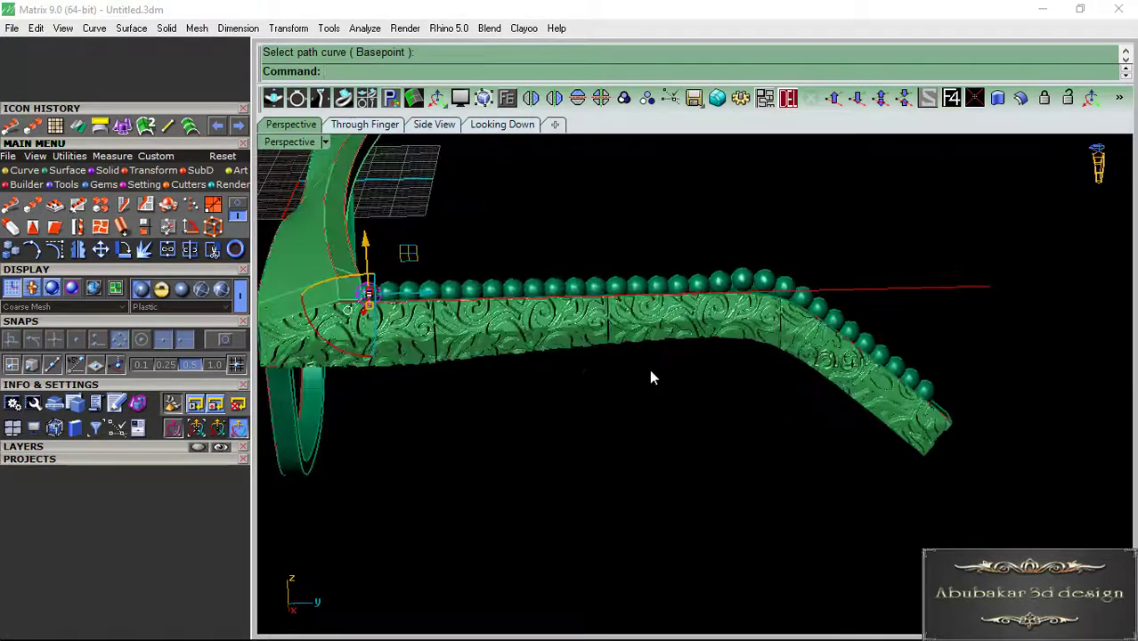
{"action": "scroll", "coordinate": [650, 376], "scroll_direction": "down", "scroll_amount": 3}
{"action": "right_click_drag", "start_coordinate": [571, 411], "coordinate": [521, 420]}
{"action": "scroll", "coordinate": [554, 378], "scroll_direction": "up", "scroll_amount": 3}
{"action": "scroll", "coordinate": [554, 378], "scroll_direction": "up", "scroll_amount": 3}
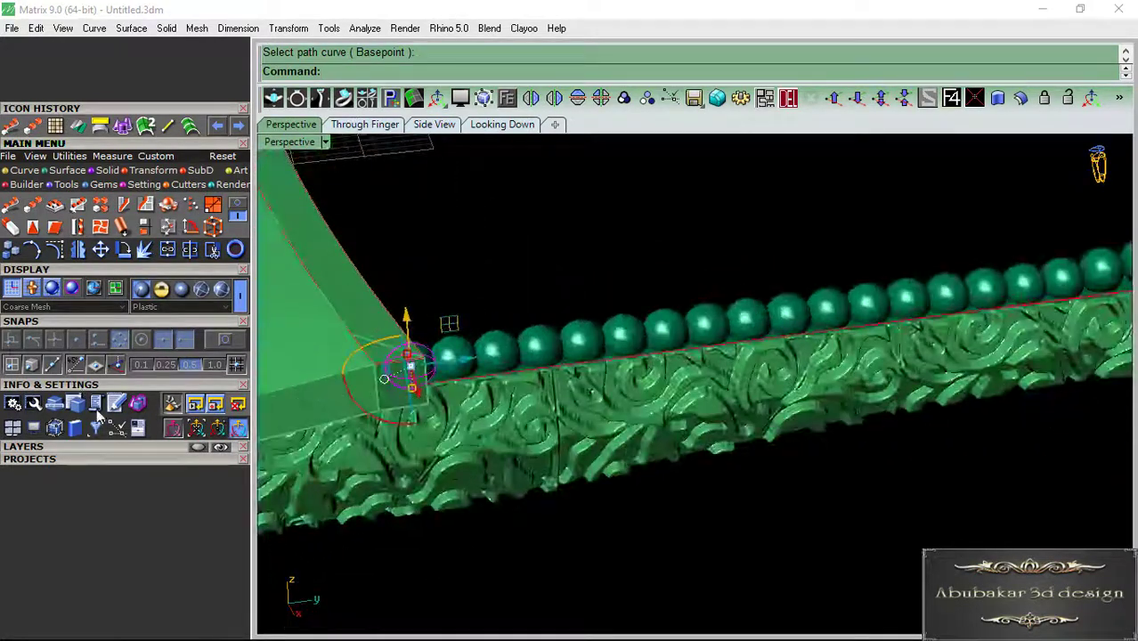
{"action": "left_click", "coordinate": [27, 446]}
{"action": "left_click", "coordinate": [24, 490]}
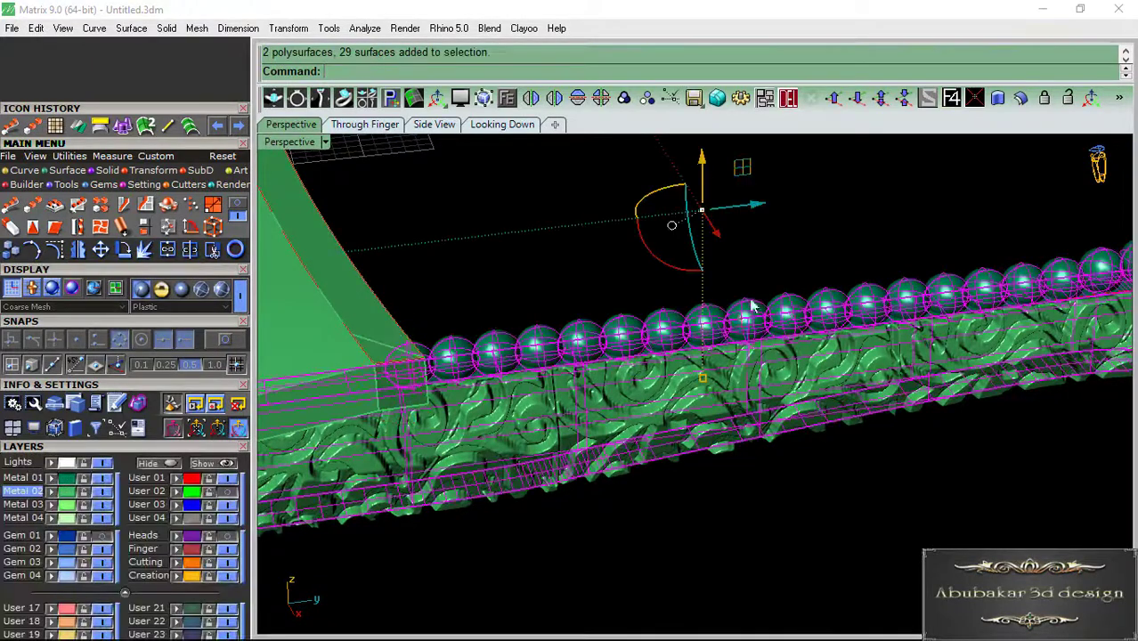
- Undo the accidental frame move, remove the front frame from the selection, and group the remaining parts
{"action": "mouse_move", "coordinate": [659, 267]}
{"action": "right_mouse_down"}
{"action": "mouse_move", "coordinate": [554, 411]}
{"action": "mouse_move", "coordinate": [485, 418]}
{"action": "right_mouse_up"}
{"action": "left_click_drag", "start_coordinate": [486, 418], "coordinate": [422, 449]}
{"action": "key", "text": "ctrl+z"}
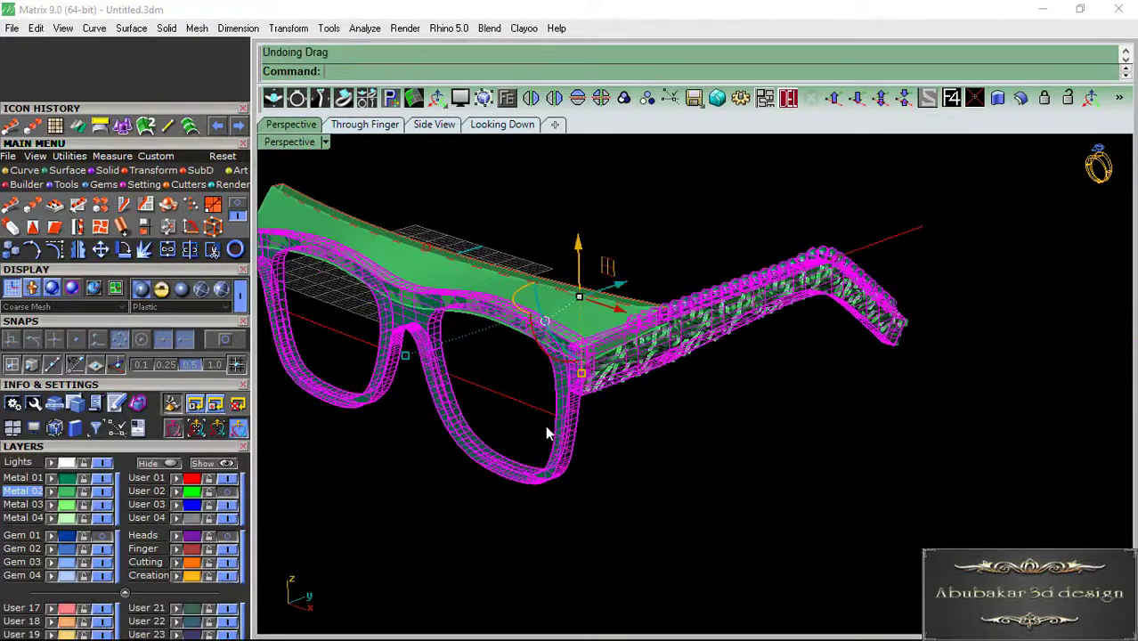
{"action": "left_click_drag", "start_coordinate": [685, 546], "coordinate": [595, 444], "text": "ctrl"}
{"action": "mouse_move", "coordinate": [610, 426]}
{"action": "right_mouse_down"}
{"action": "mouse_move", "coordinate": [906, 387]}
{"action": "mouse_move", "coordinate": [845, 407]}
{"action": "right_mouse_up"}
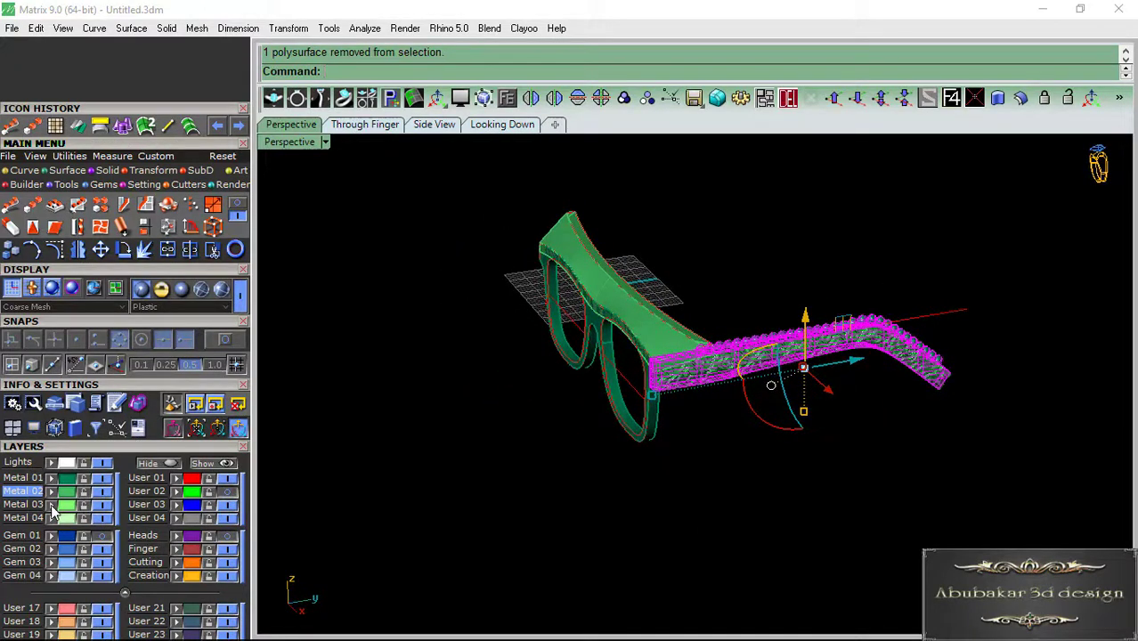
{"action": "left_click", "coordinate": [623, 98]}
- Select the beaded temple arm together with its beads
{"action": "mouse_move", "coordinate": [672, 225]}
{"action": "right_mouse_down"}
{"action": "mouse_move", "coordinate": [765, 384]}
{"action": "mouse_move", "coordinate": [695, 347]}
{"action": "right_mouse_up"}
{"action": "scroll", "coordinate": [694, 347], "scroll_direction": "up", "scroll_amount": 3}
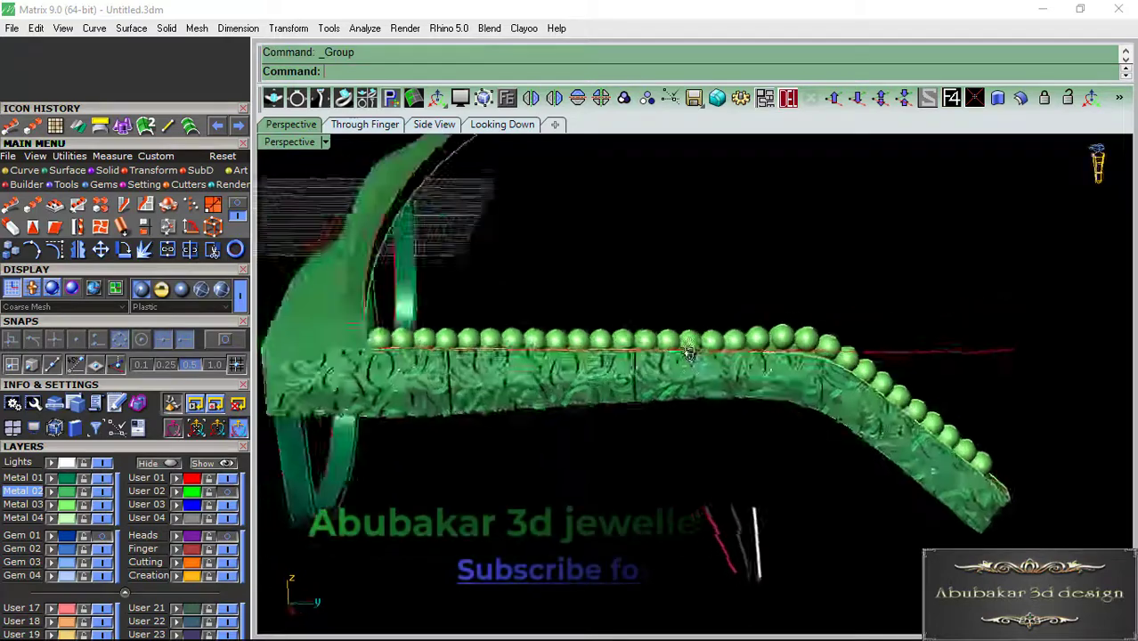
{"action": "scroll", "coordinate": [801, 374], "scroll_direction": "down", "scroll_amount": 2}
{"action": "mouse_move", "coordinate": [810, 374]}
{"action": "right_mouse_down", "text": "shift"}
{"action": "mouse_move", "coordinate": [826, 381]}
{"action": "mouse_move", "coordinate": [696, 409]}
{"action": "mouse_move", "coordinate": [851, 331]}
{"action": "mouse_move", "coordinate": [760, 350]}
{"action": "right_mouse_up", "text": "shift"}
{"action": "scroll", "coordinate": [760, 350], "scroll_direction": "up", "scroll_amount": 2}
{"action": "left_click", "coordinate": [748, 374]}
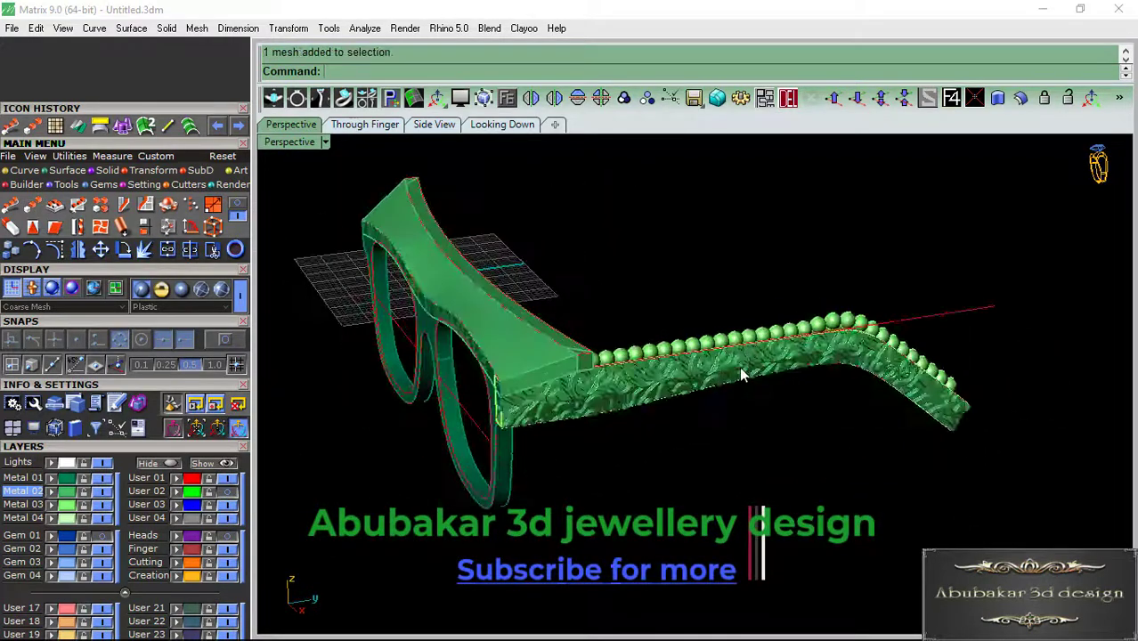
- Group the arm with its beads and mirror a copy across the plane from 0 to 0,1
{"action": "left_click", "coordinate": [647, 97]}
{"action": "left_click", "coordinate": [553, 97]}
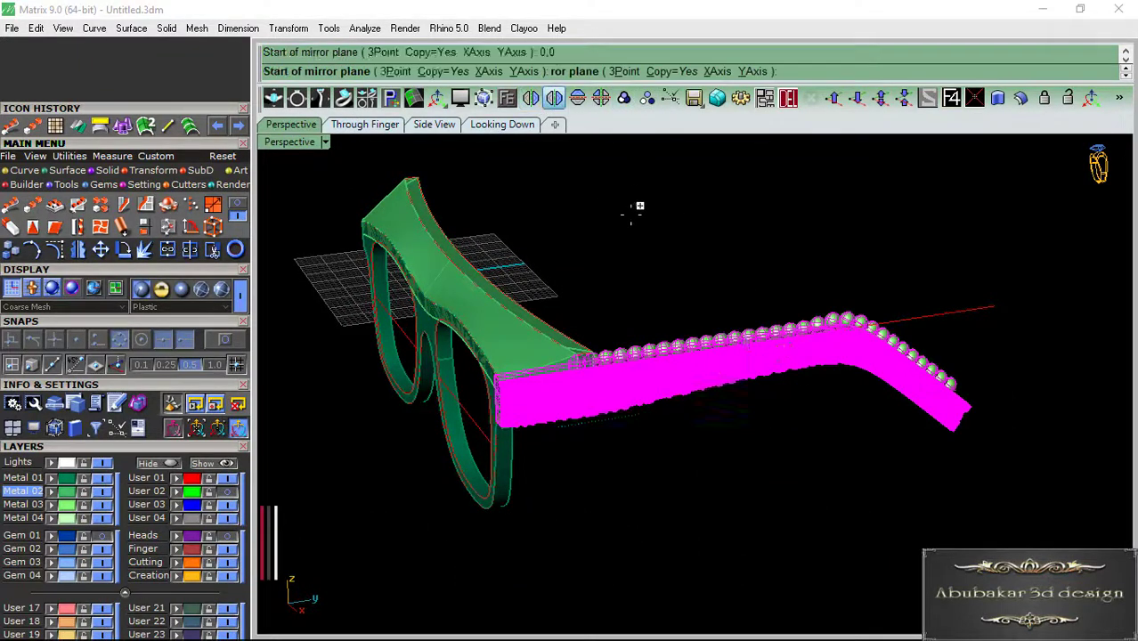
{"action": "type", "text": "0"}
{"action": "key", "text": "Return"}
{"action": "type", "text": "0,1"}
{"action": "key", "text": "Return"}
{"action": "key", "text": "Escape"}
- Select the front frame of the glasses
{"action": "mouse_move", "coordinate": [698, 323]}
{"action": "right_mouse_down"}
{"action": "mouse_move", "coordinate": [500, 381]}
{"action": "mouse_move", "coordinate": [602, 364]}
{"action": "mouse_move", "coordinate": [706, 338]}
{"action": "mouse_move", "coordinate": [458, 358]}
{"action": "mouse_move", "coordinate": [450, 374]}
{"action": "mouse_move", "coordinate": [577, 363]}
{"action": "right_mouse_up"}
{"action": "scroll", "coordinate": [574, 363], "scroll_direction": "up", "scroll_amount": 3}
{"action": "left_click", "coordinate": [575, 364]}
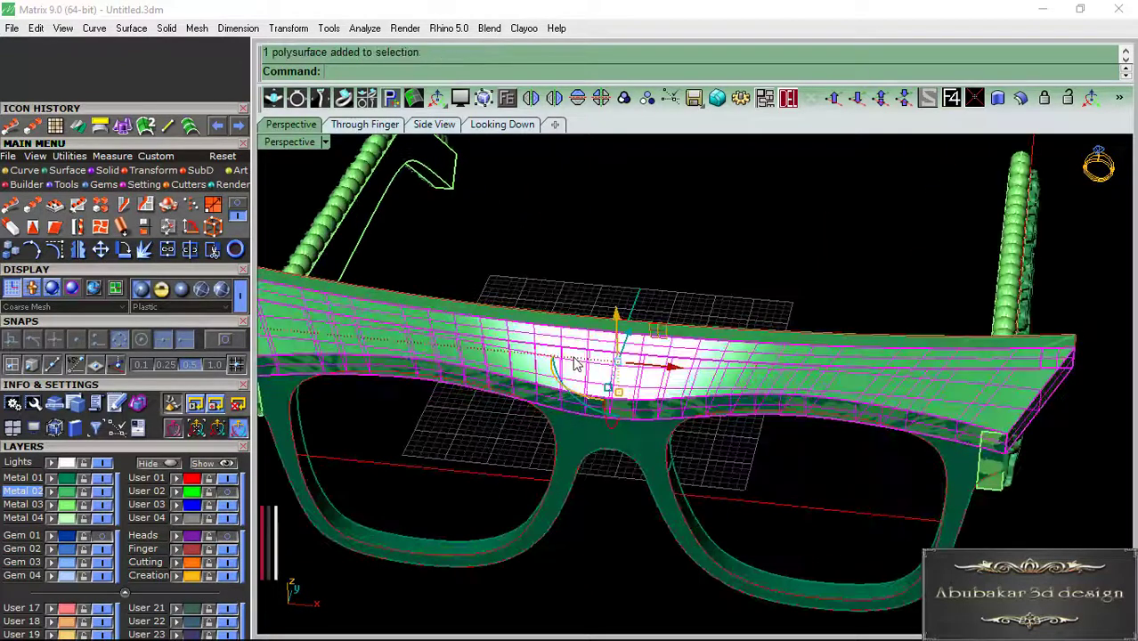
{"action": "scroll", "coordinate": [574, 363], "scroll_direction": "down", "scroll_amount": 3}
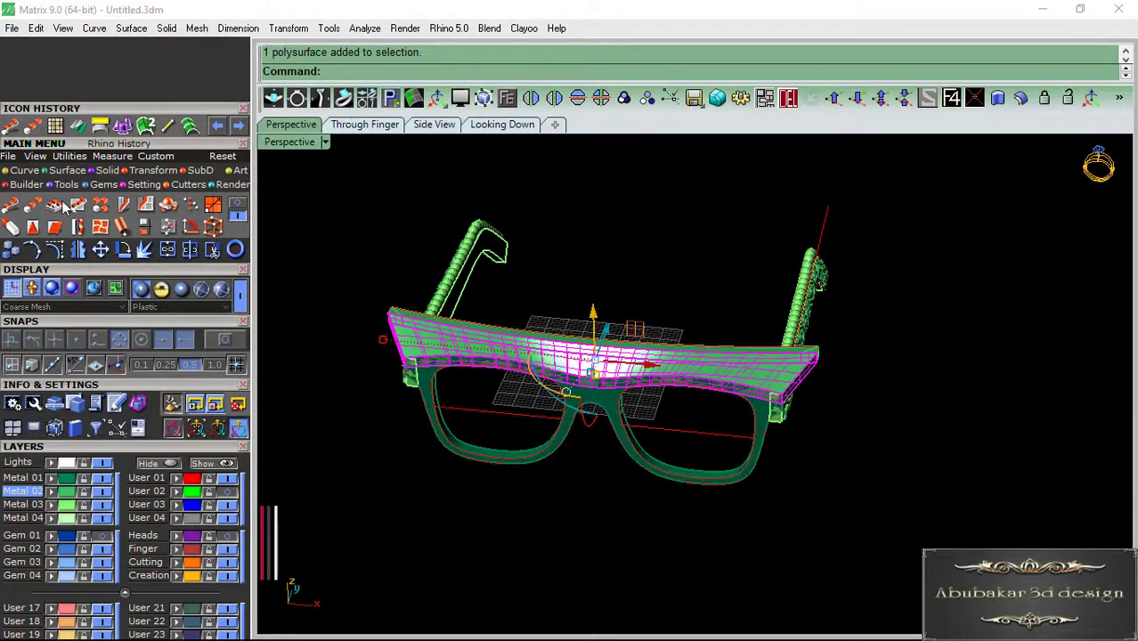
- Create flat UV curves from the front frame's brow bar surface
{"action": "left_click", "coordinate": [25, 172]}
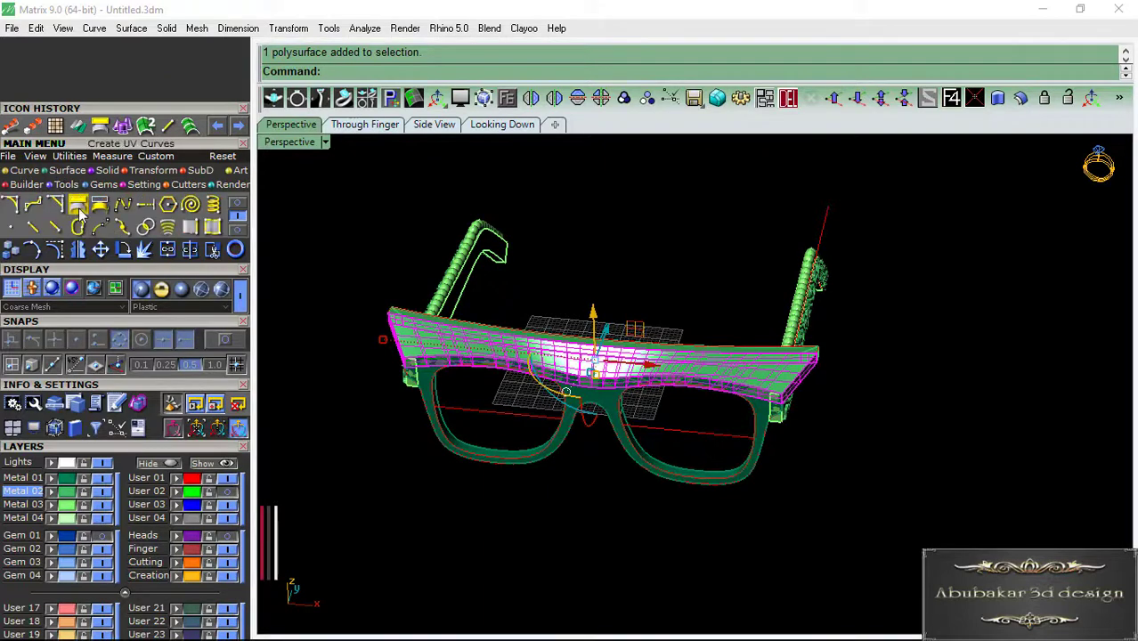
{"action": "left_click", "coordinate": [79, 207]}
{"action": "left_click", "coordinate": [504, 125]}
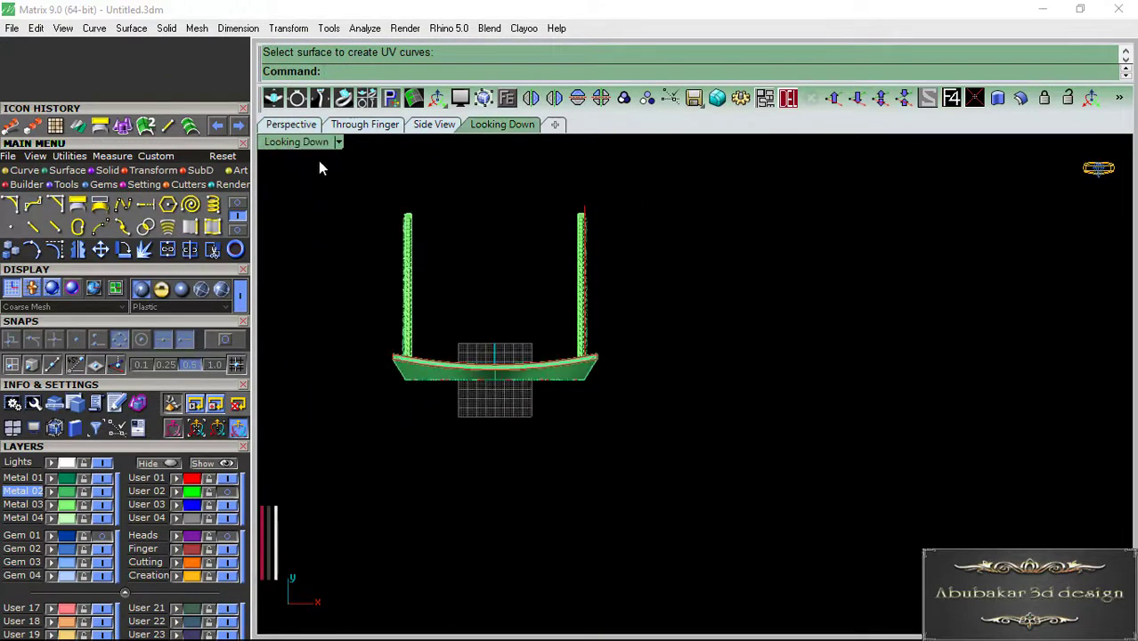
{"action": "left_click", "coordinate": [289, 125]}
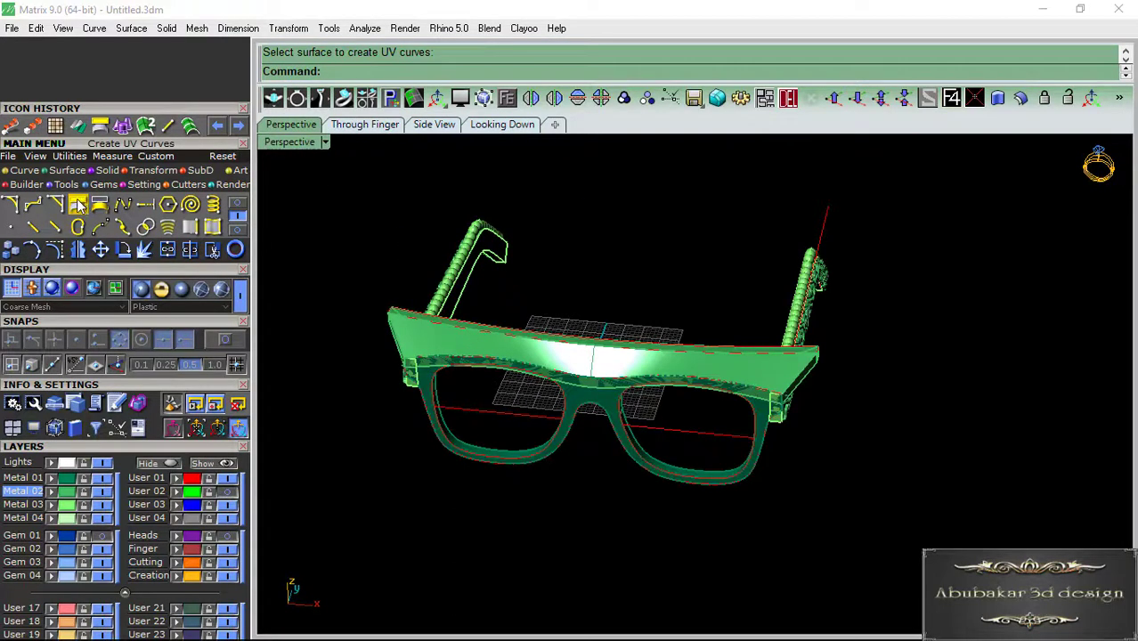
{"action": "left_click", "coordinate": [452, 341]}
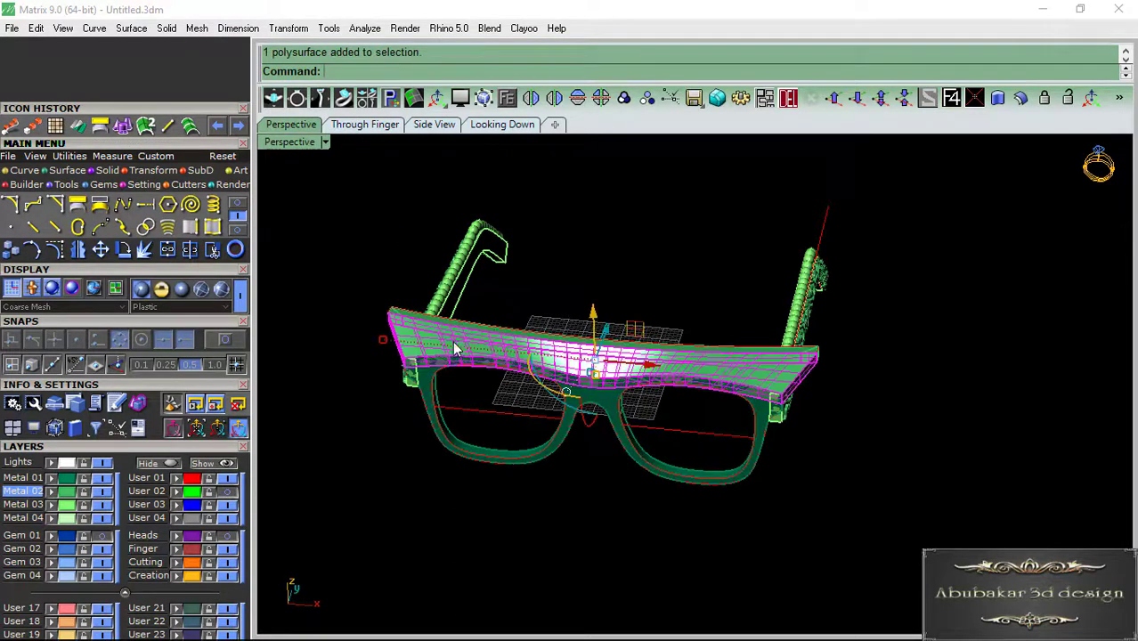
{"action": "left_click", "coordinate": [112, 224]}
{"action": "scroll", "coordinate": [572, 381], "scroll_direction": "up", "scroll_amount": 2}
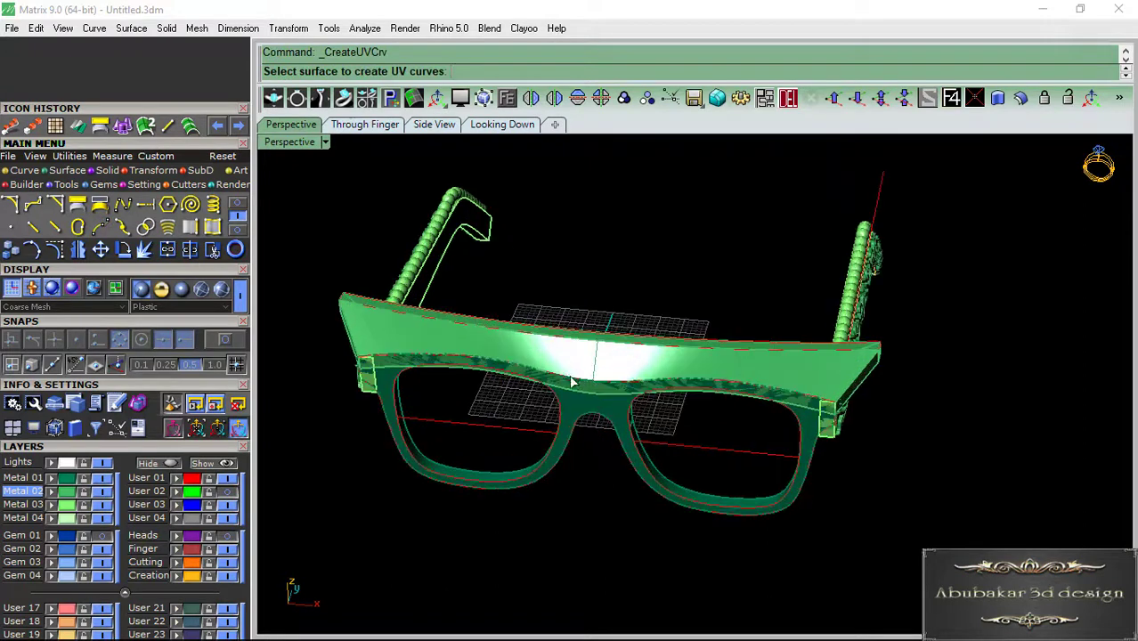
{"action": "scroll", "coordinate": [514, 350], "scroll_direction": "down", "scroll_amount": 2}
{"action": "key", "text": "Return"}
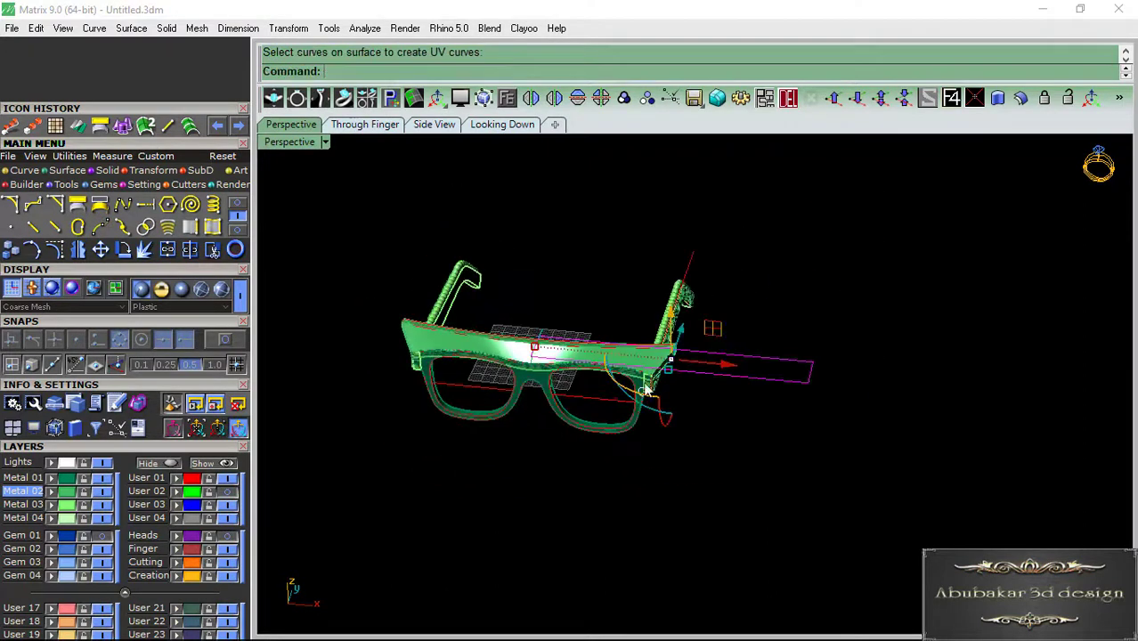
- Move the flat UV rectangle up clear of the glasses and select it for Matrix Art
{"action": "left_click", "coordinate": [481, 126]}
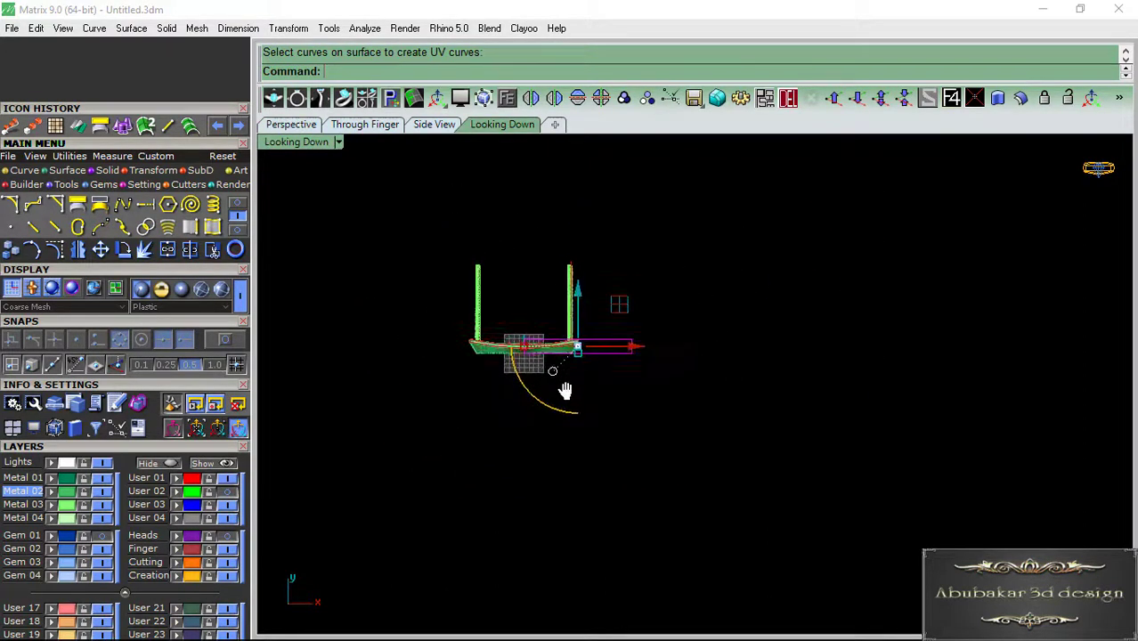
{"action": "left_click_drag", "start_coordinate": [573, 385], "coordinate": [581, 259]}
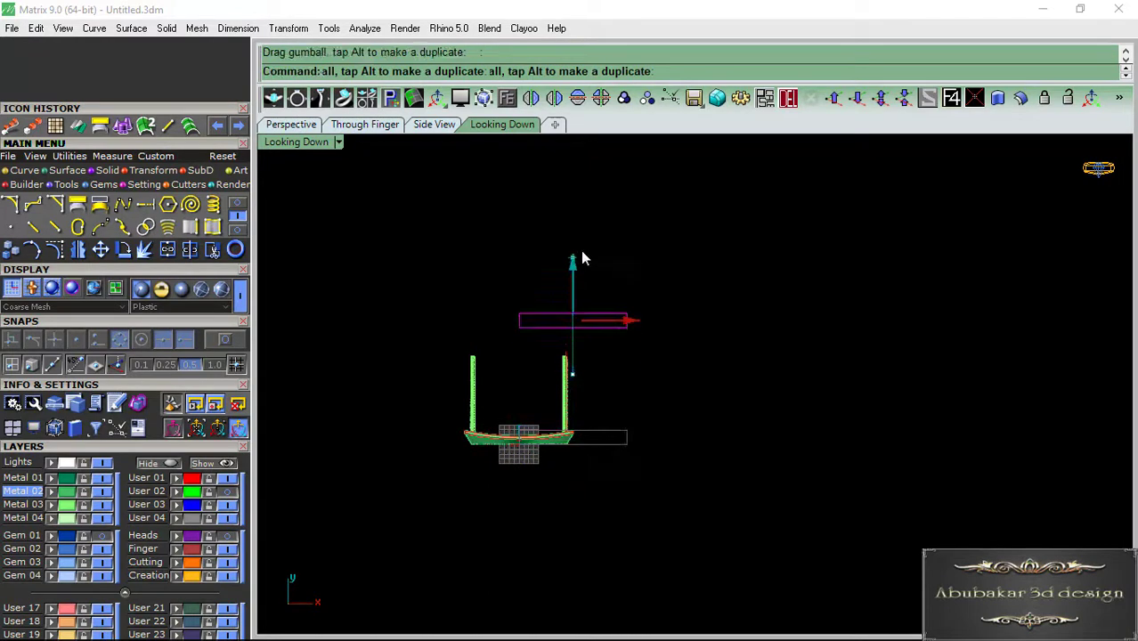
{"action": "scroll", "coordinate": [580, 307], "scroll_direction": "up", "scroll_amount": 2}
{"action": "left_click_drag", "start_coordinate": [671, 352], "coordinate": [609, 265]}
{"action": "left_click", "coordinate": [291, 124]}
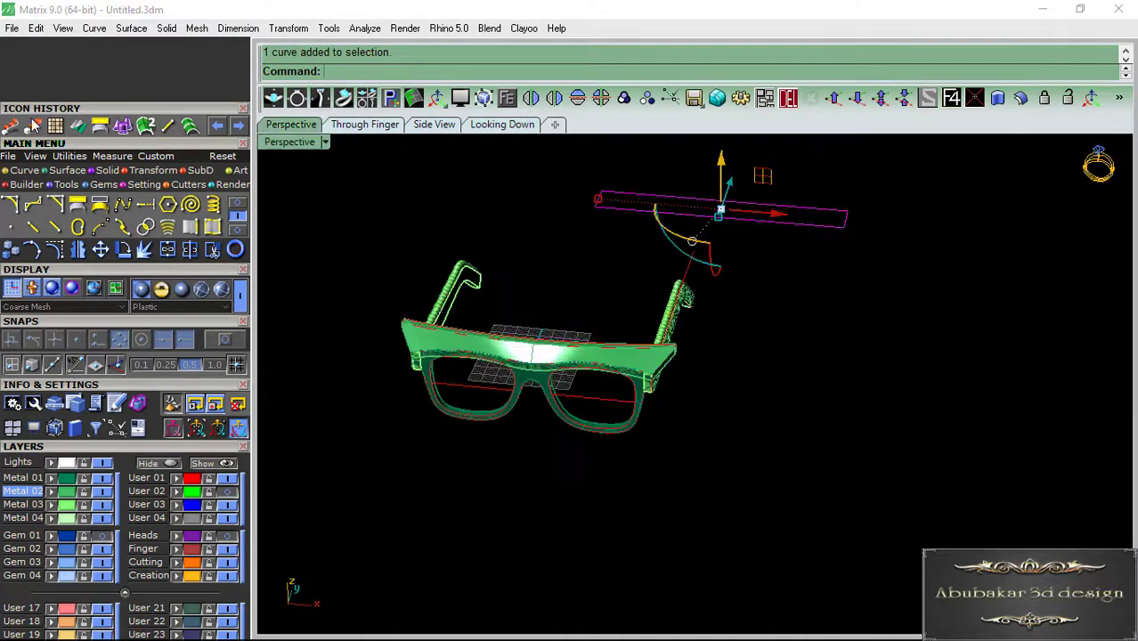
{"action": "left_click", "coordinate": [77, 126]}
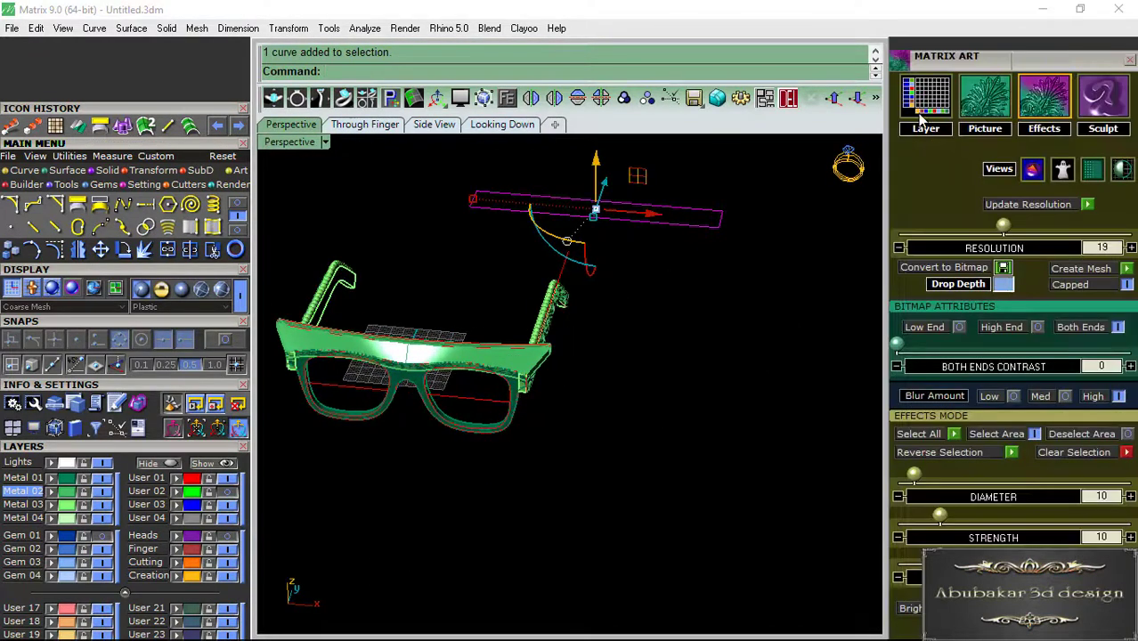
- Build a flat relief surface from the rectangle and load the swirl texture bitmap
{"action": "left_click", "coordinate": [924, 107]}
{"action": "left_click", "coordinate": [929, 212]}
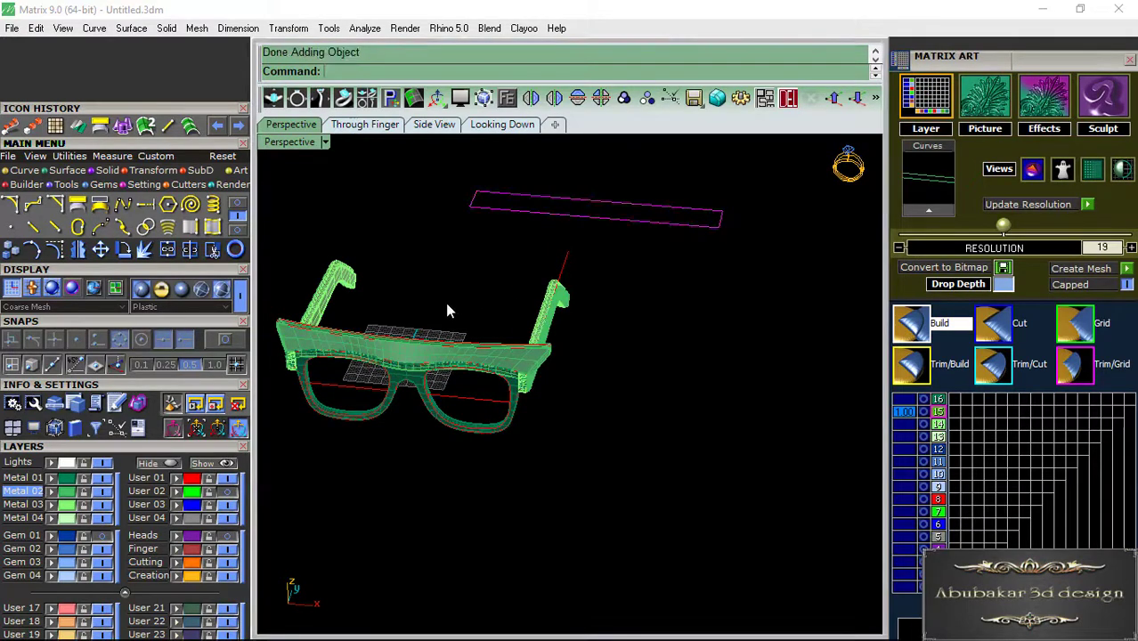
{"action": "mouse_move", "coordinate": [501, 342]}
{"action": "right_mouse_down"}
{"action": "mouse_move", "coordinate": [717, 313]}
{"action": "mouse_move", "coordinate": [464, 429]}
{"action": "mouse_move", "coordinate": [446, 383]}
{"action": "mouse_move", "coordinate": [374, 339]}
{"action": "mouse_move", "coordinate": [540, 386]}
{"action": "mouse_move", "coordinate": [450, 343]}
{"action": "mouse_move", "coordinate": [570, 321]}
{"action": "right_mouse_up"}
{"action": "left_click", "coordinate": [987, 102]}
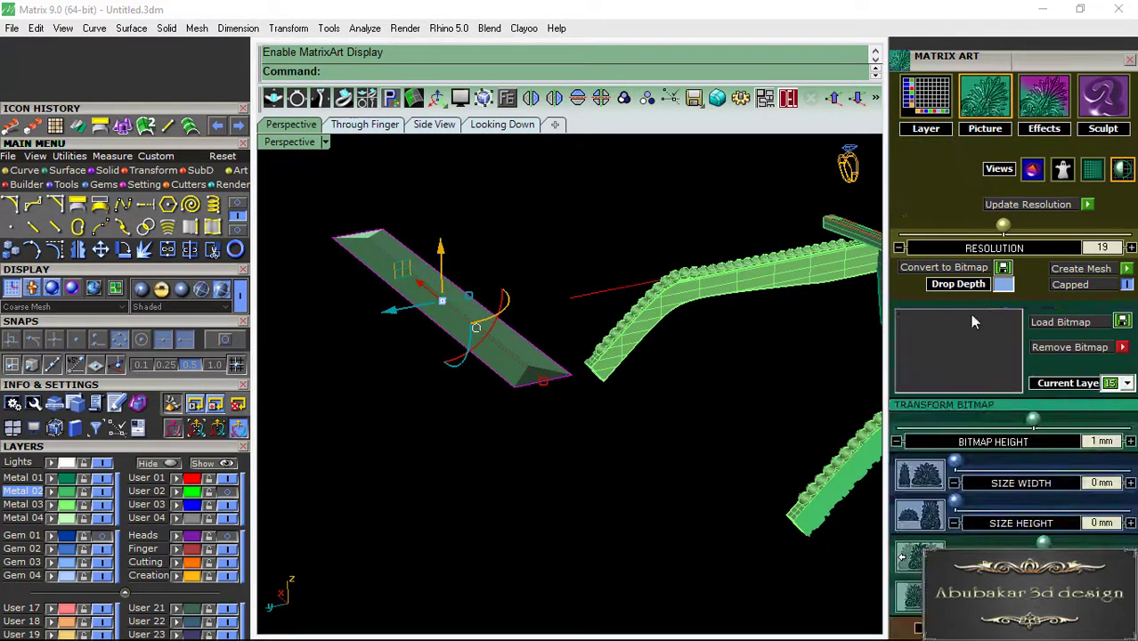
{"action": "left_click", "coordinate": [942, 342]}
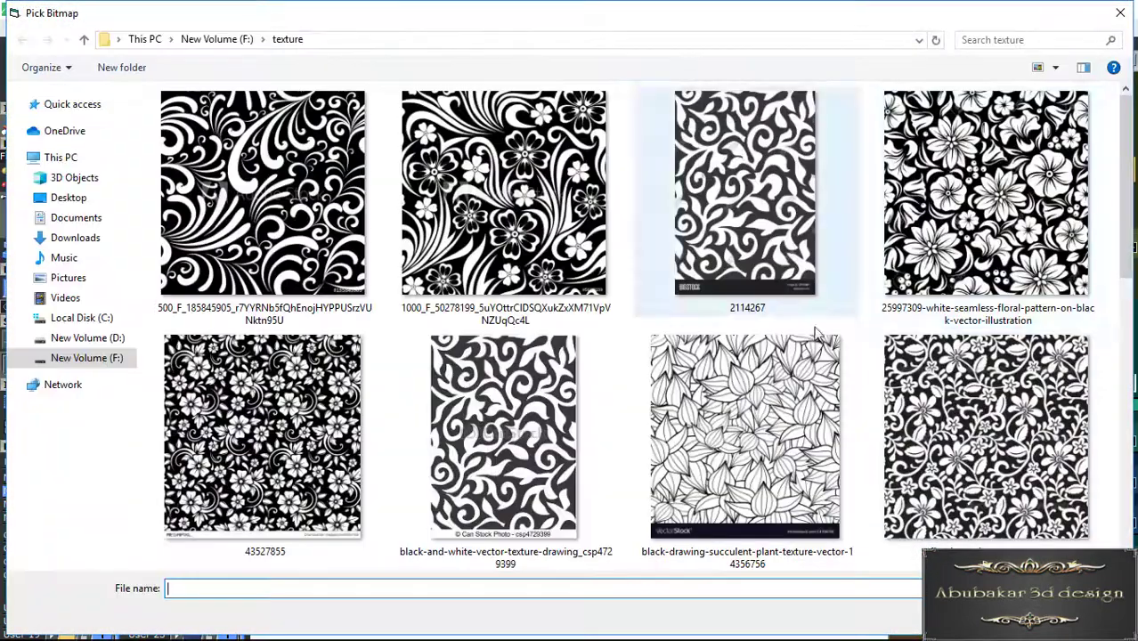
{"action": "double_click", "coordinate": [515, 436]}
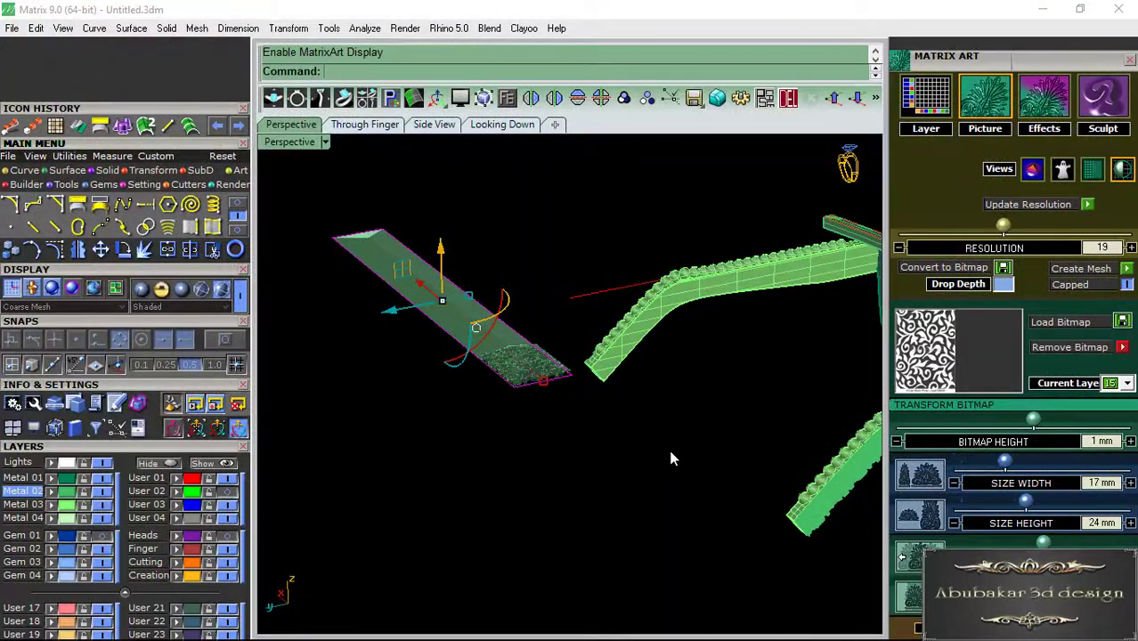
{"action": "scroll", "coordinate": [934, 207], "scroll_direction": "down", "scroll_amount": 2}
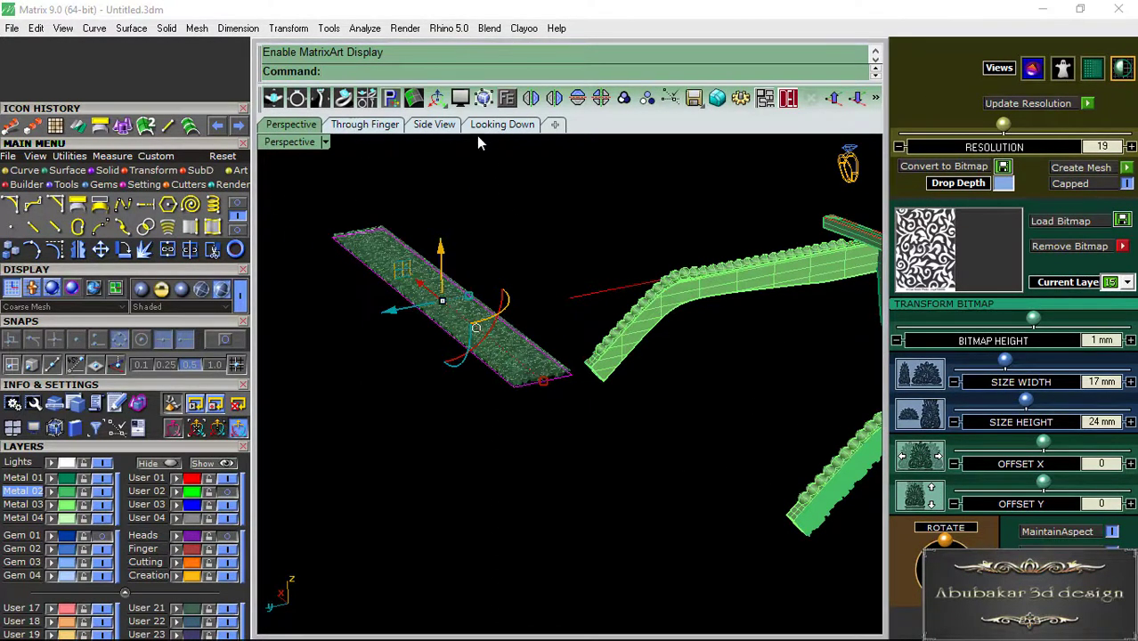
- Size the swirl pattern to 26.6 mm wide with a Y offset of -2.64
{"action": "left_click", "coordinate": [498, 124]}
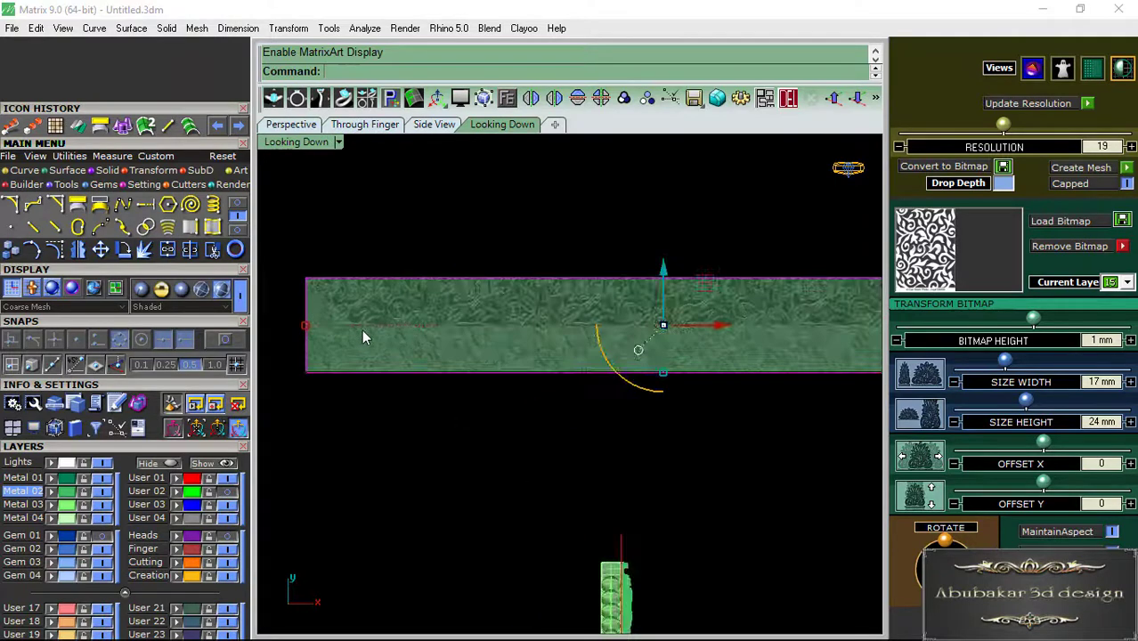
{"action": "scroll", "coordinate": [362, 337], "scroll_direction": "up", "scroll_amount": 3}
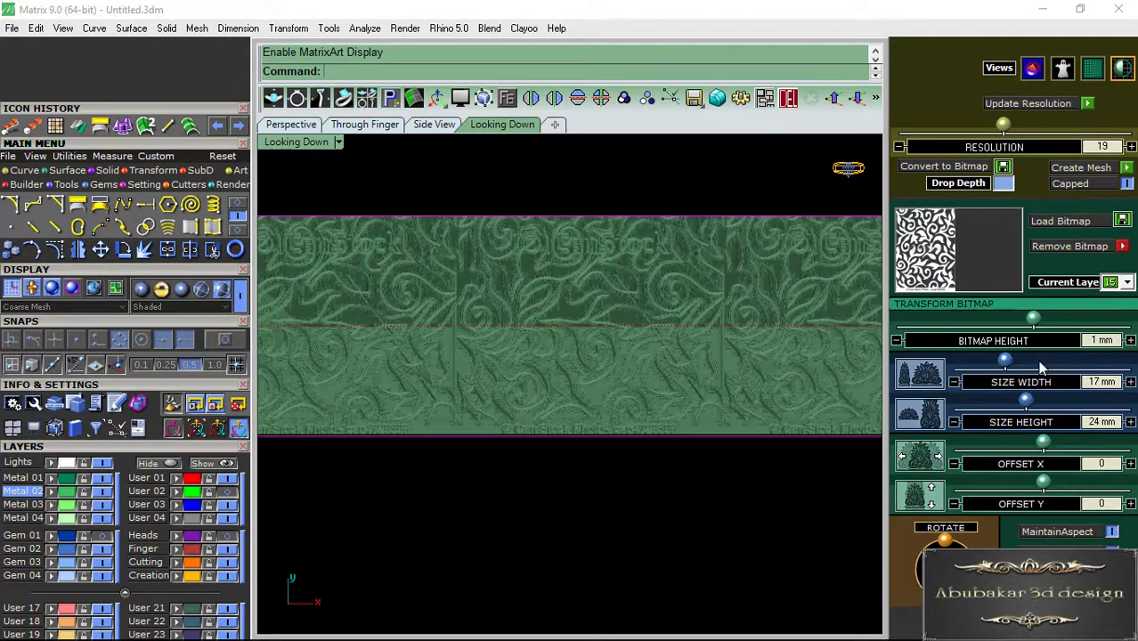
{"action": "left_click_drag", "start_coordinate": [1007, 362], "coordinate": [1033, 362]}
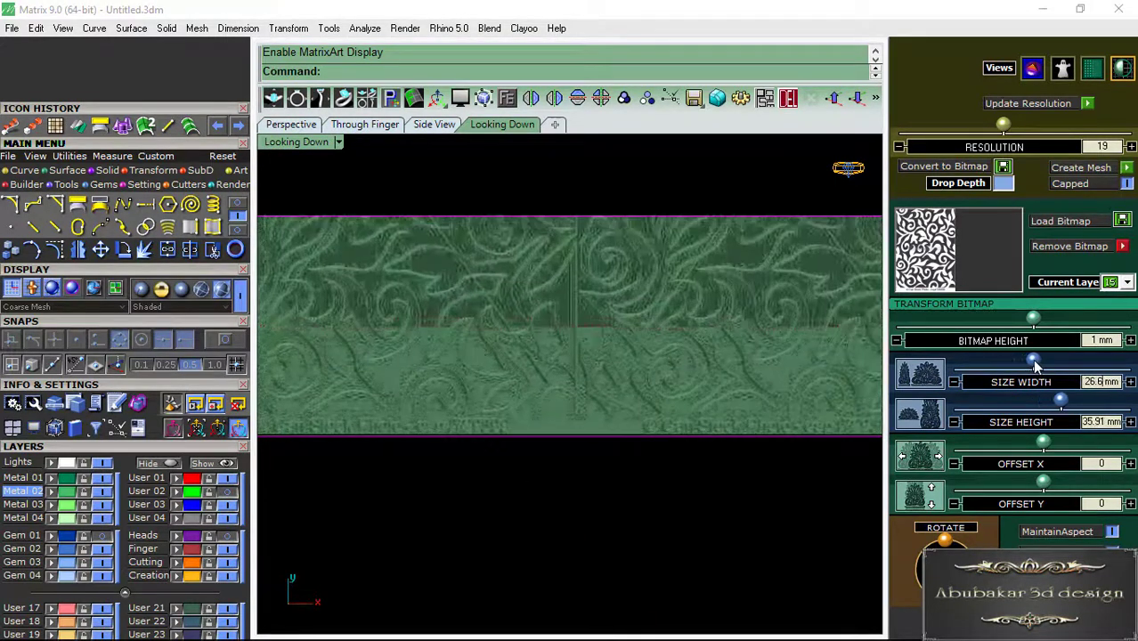
{"action": "left_click_drag", "start_coordinate": [1044, 482], "coordinate": [1030, 482]}
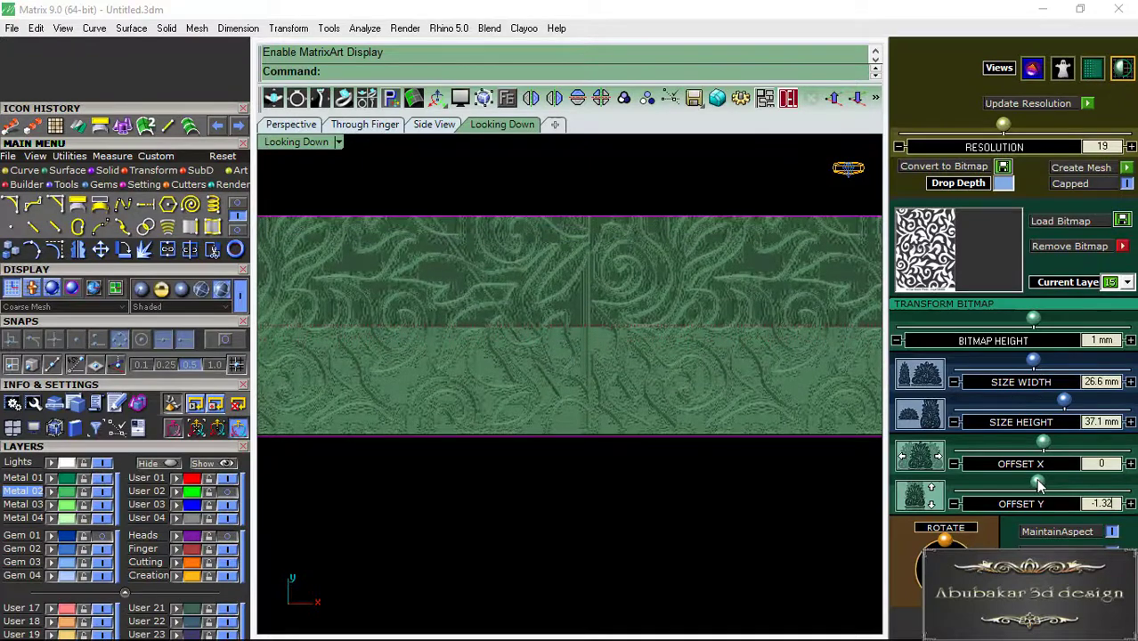
{"action": "scroll", "coordinate": [647, 376], "scroll_direction": "down", "scroll_amount": 3}
{"action": "scroll", "coordinate": [449, 307], "scroll_direction": "down", "scroll_amount": 2}
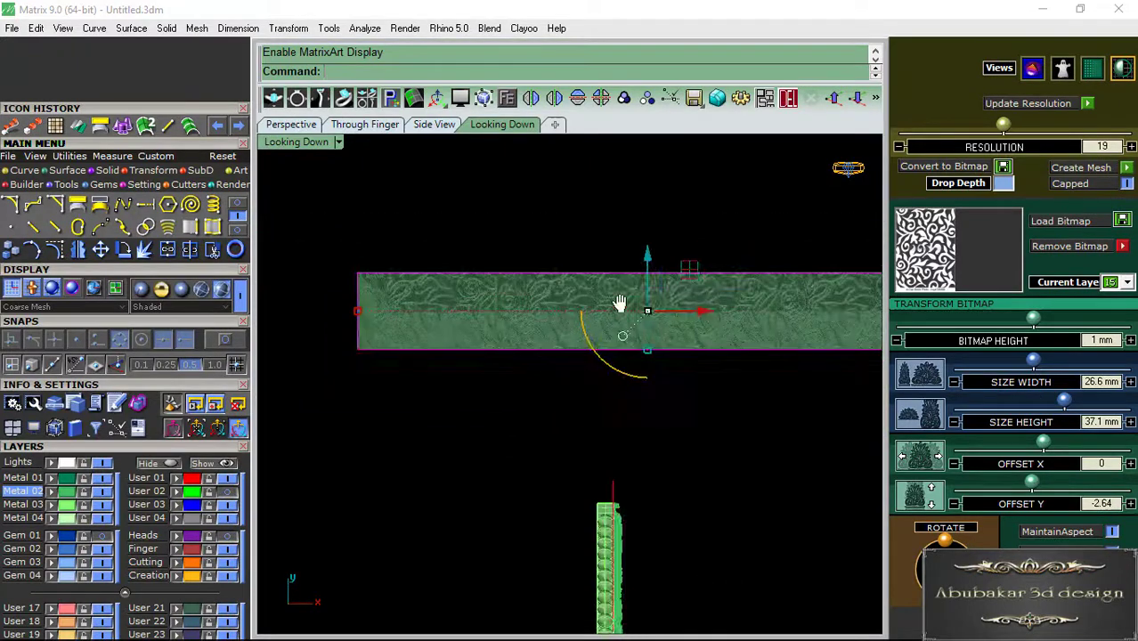
- Raise the relief resolution from 19 to 20 while inspecting the strip in perspective
{"action": "left_click", "coordinate": [292, 124]}
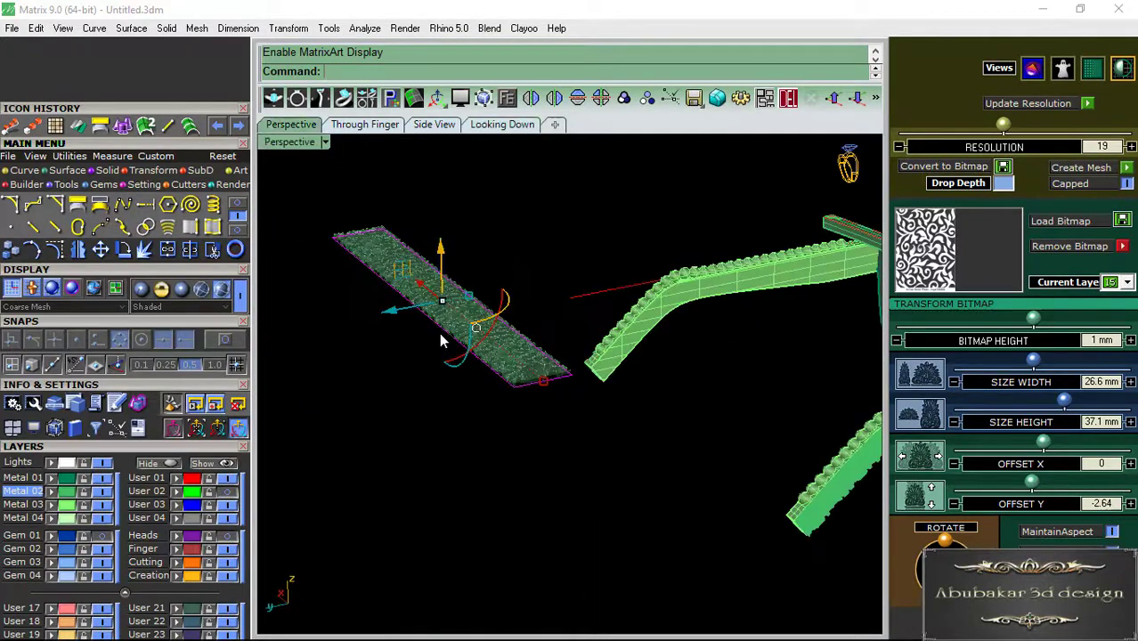
{"action": "mouse_move", "coordinate": [439, 332]}
{"action": "right_mouse_down"}
{"action": "mouse_move", "coordinate": [459, 394]}
{"action": "mouse_move", "coordinate": [399, 330]}
{"action": "right_mouse_up"}
{"action": "scroll", "coordinate": [399, 330], "scroll_direction": "up", "scroll_amount": 3}
{"action": "scroll", "coordinate": [409, 323], "scroll_direction": "up", "scroll_amount": 2}
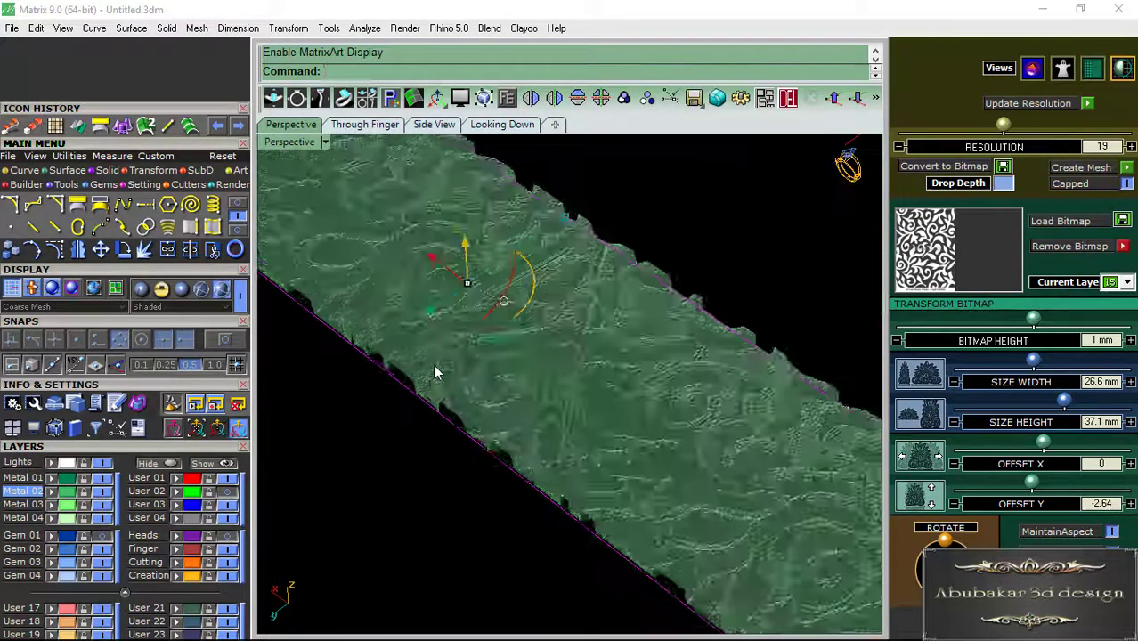
{"action": "right_click_drag", "start_coordinate": [433, 365], "coordinate": [511, 323]}
{"action": "left_click_drag", "start_coordinate": [1004, 125], "coordinate": [1022, 131]}
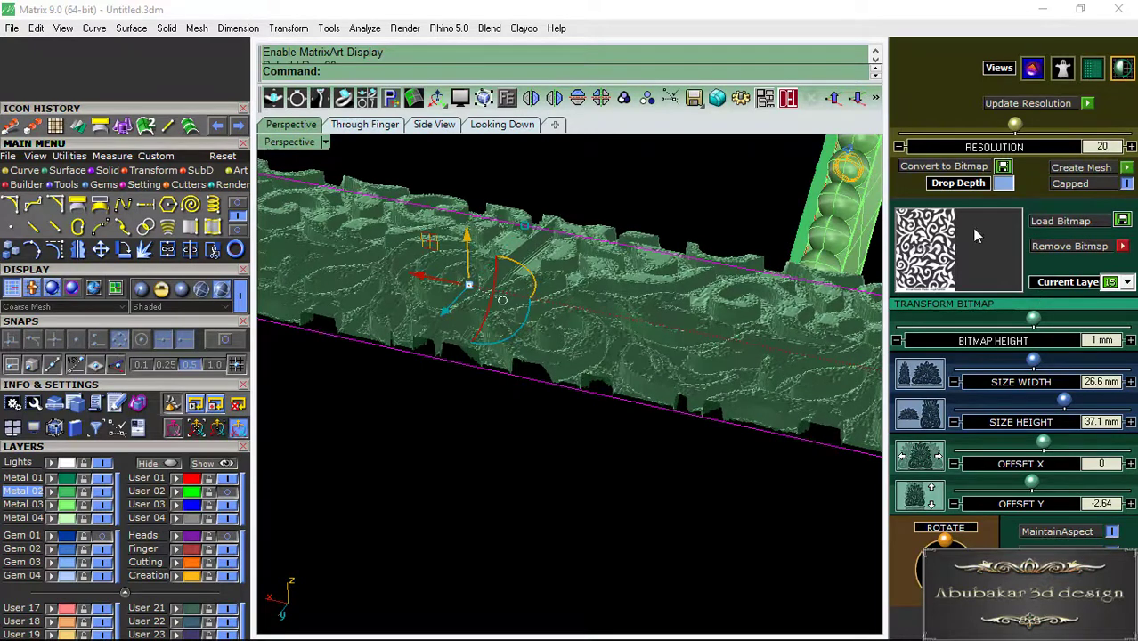
- Set the blur amount to High, rebuild the relief mesh, and close Matrix Art
{"action": "scroll", "coordinate": [930, 250], "scroll_direction": "up", "scroll_amount": 3}
{"action": "scroll", "coordinate": [930, 252], "scroll_direction": "up", "scroll_amount": 1}
{"action": "left_click", "coordinate": [1040, 170]}
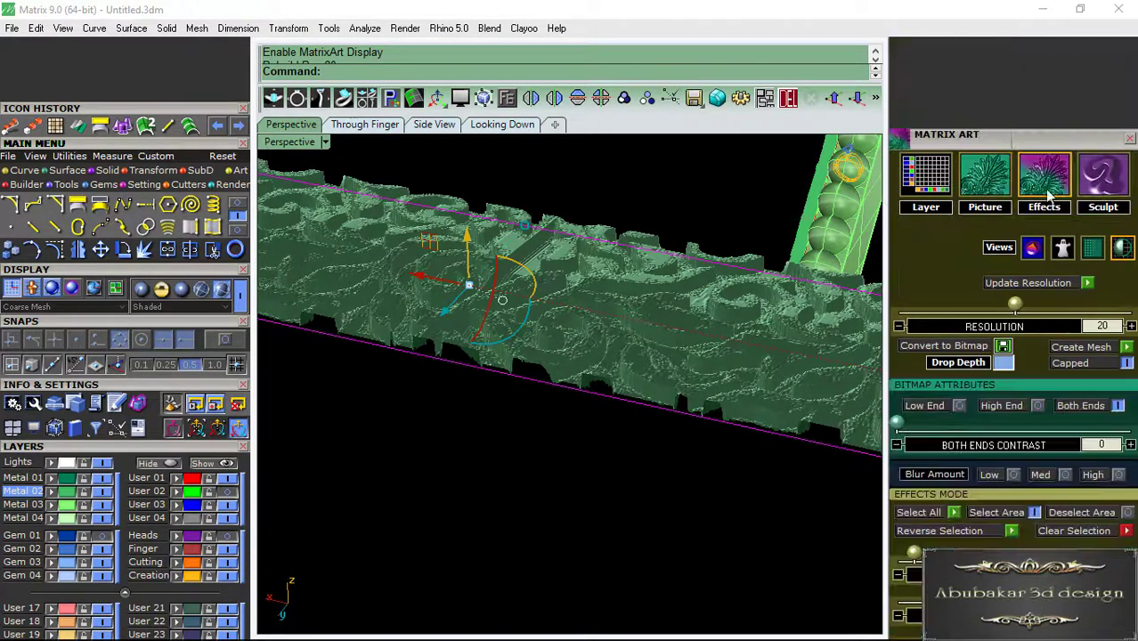
{"action": "left_click", "coordinate": [1119, 476]}
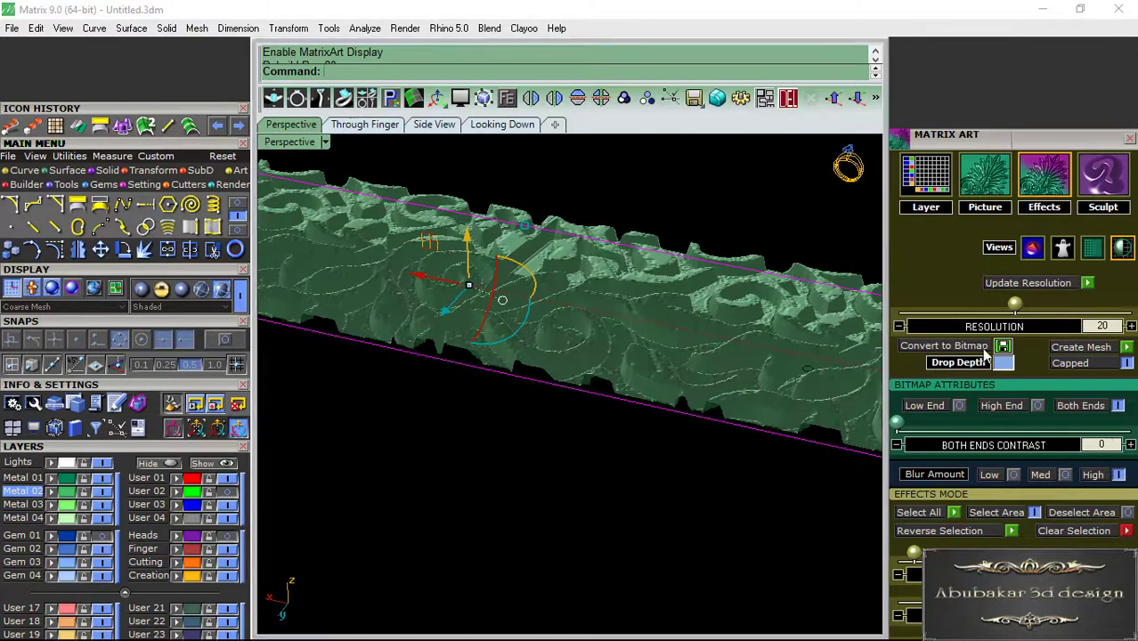
{"action": "left_click", "coordinate": [1124, 349]}
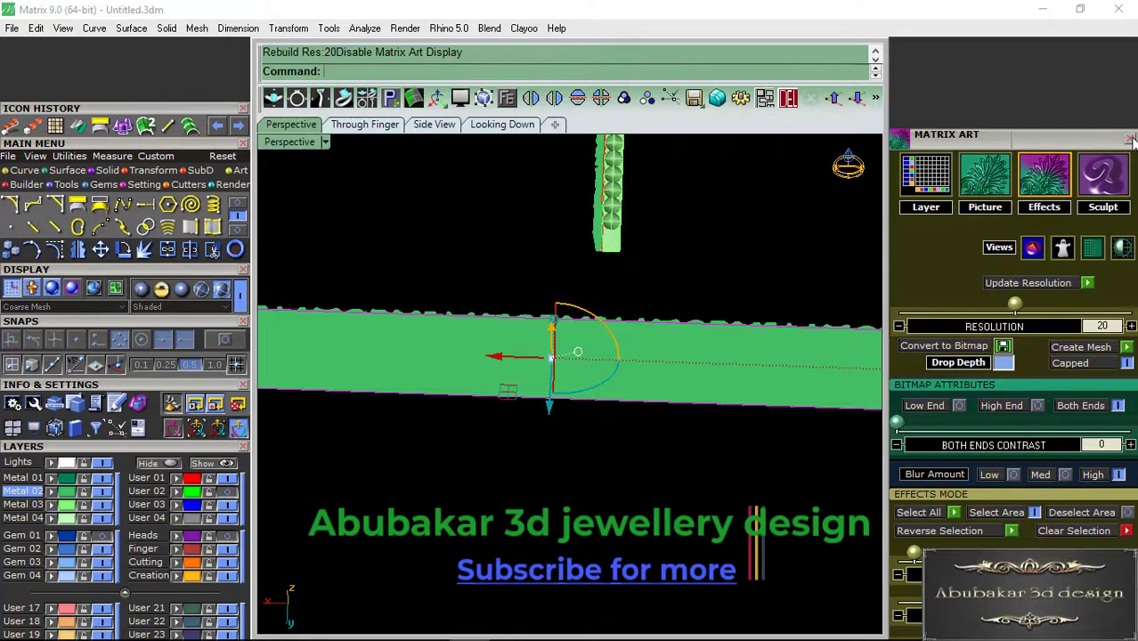
{"action": "left_click", "coordinate": [1129, 139]}
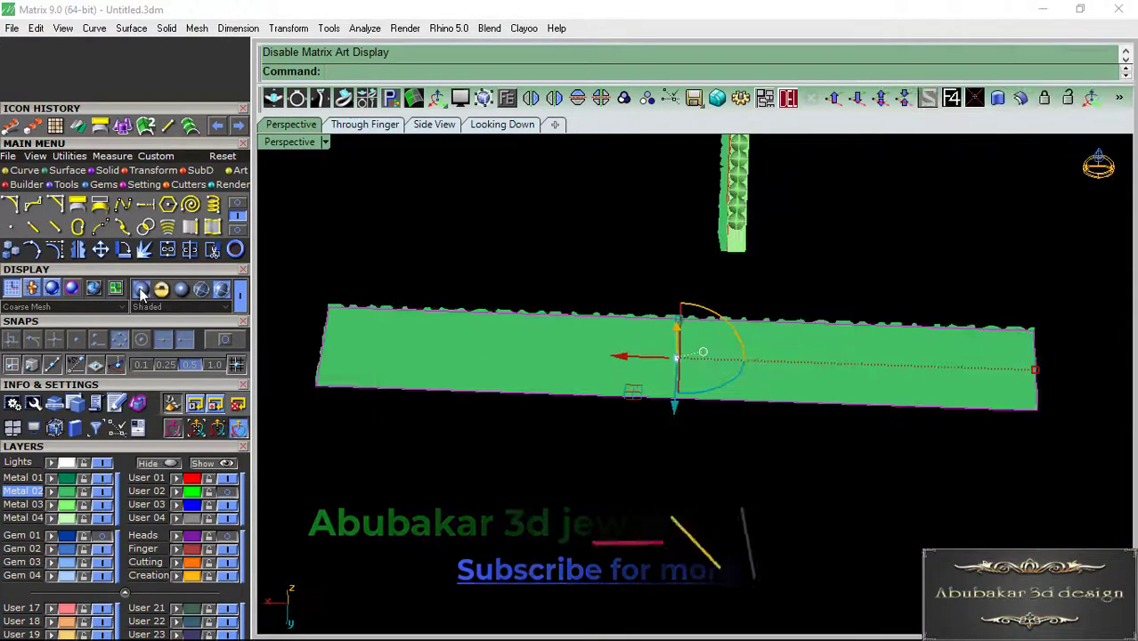
- Wrap the swirl relief mesh and its curve onto the brow bar surface with ApplyMeshUVN
{"action": "mouse_move", "coordinate": [646, 362]}
{"action": "right_mouse_down"}
{"action": "mouse_move", "coordinate": [686, 347]}
{"action": "mouse_move", "coordinate": [672, 424]}
{"action": "mouse_move", "coordinate": [729, 383]}
{"action": "mouse_move", "coordinate": [745, 404]}
{"action": "mouse_move", "coordinate": [784, 396]}
{"action": "right_mouse_up"}
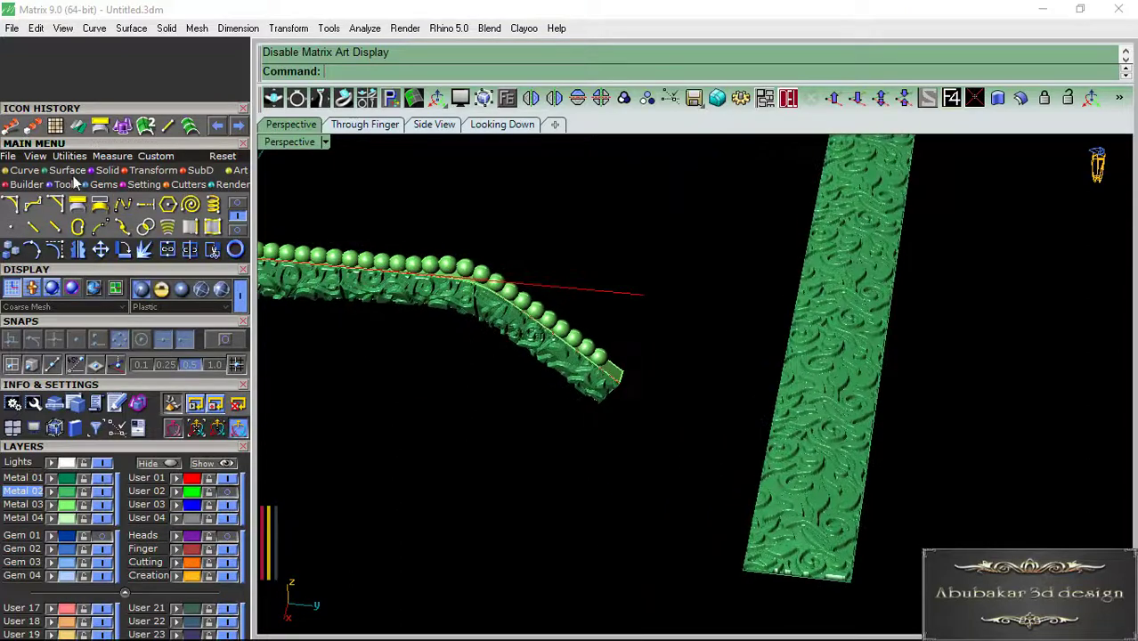
{"action": "left_click_drag", "start_coordinate": [737, 404], "coordinate": [736, 400]}
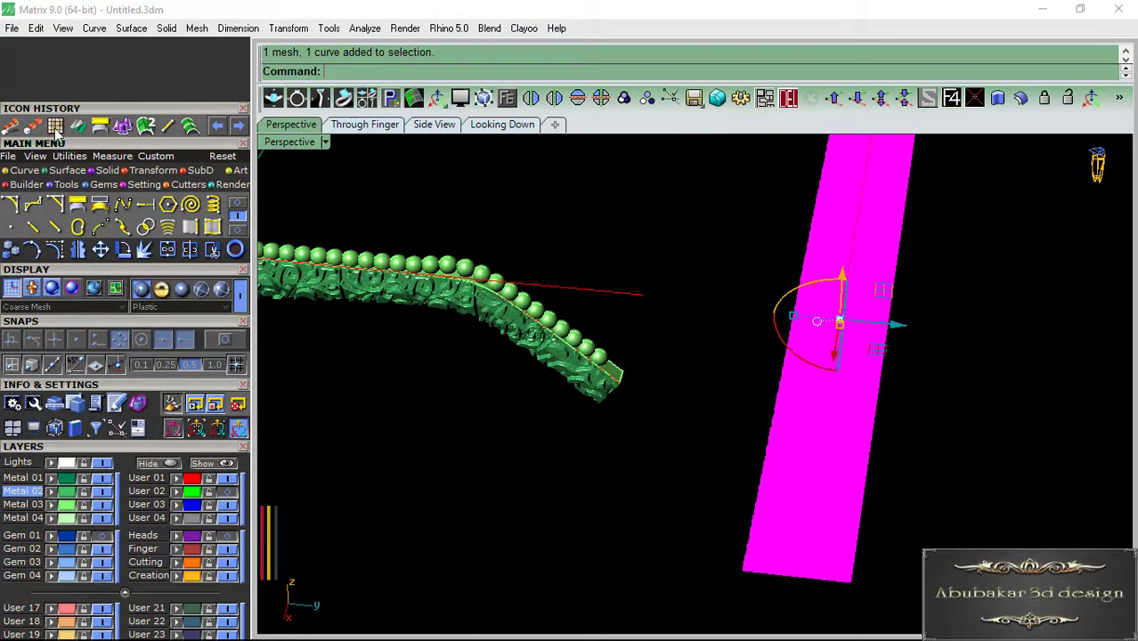
{"action": "left_click", "coordinate": [55, 127]}
{"action": "mouse_move", "coordinate": [915, 338]}
{"action": "right_mouse_down"}
{"action": "mouse_move", "coordinate": [590, 386]}
{"action": "mouse_move", "coordinate": [780, 414]}
{"action": "mouse_move", "coordinate": [614, 426]}
{"action": "mouse_move", "coordinate": [577, 412]}
{"action": "mouse_move", "coordinate": [620, 510]}
{"action": "mouse_move", "coordinate": [460, 480]}
{"action": "mouse_move", "coordinate": [457, 448]}
{"action": "mouse_move", "coordinate": [490, 445]}
{"action": "mouse_move", "coordinate": [469, 434]}
{"action": "mouse_move", "coordinate": [618, 424]}
{"action": "mouse_move", "coordinate": [592, 432]}
{"action": "right_mouse_up"}
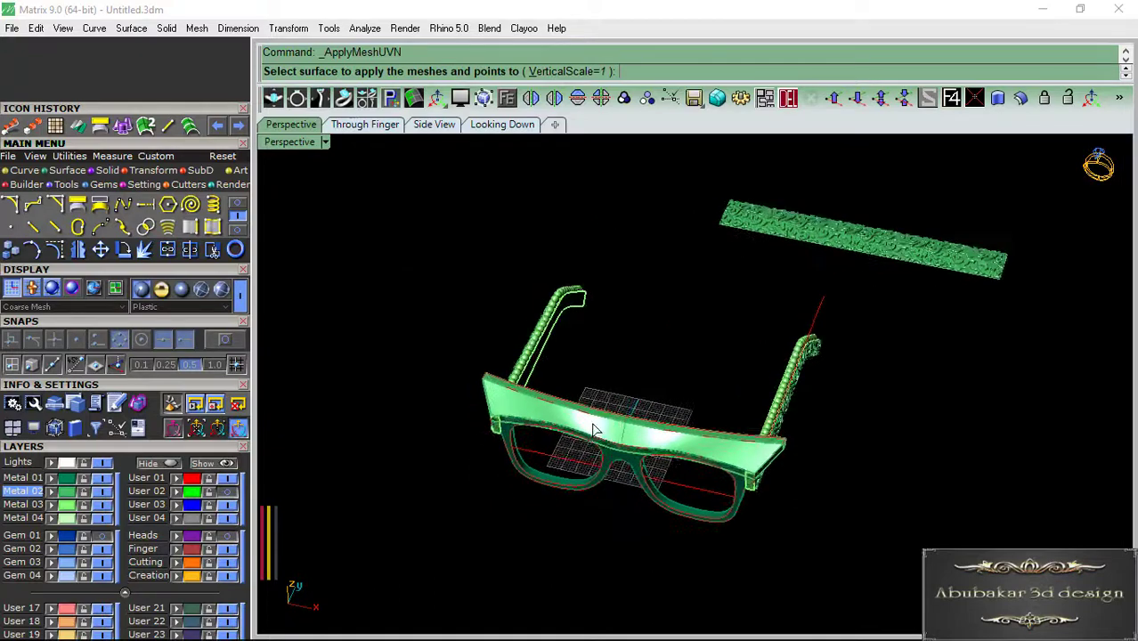
{"action": "scroll", "coordinate": [597, 431], "scroll_direction": "up", "scroll_amount": 3}
{"action": "scroll", "coordinate": [597, 431], "scroll_direction": "up", "scroll_amount": 3}
{"action": "left_click", "coordinate": [599, 431]}
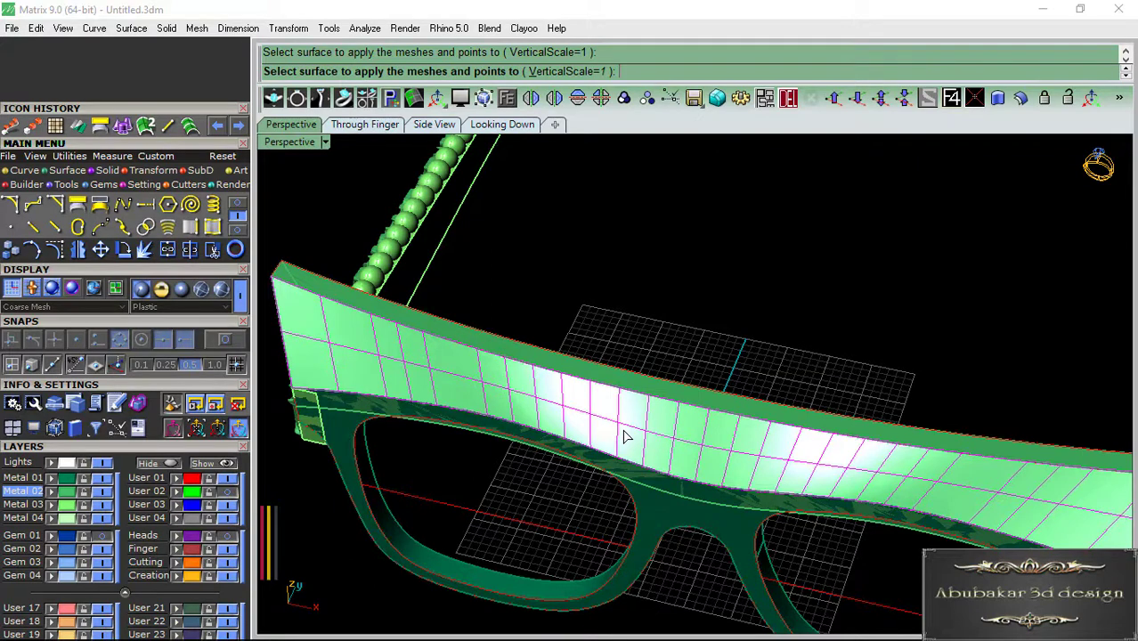
{"action": "left_click", "coordinate": [625, 437]}
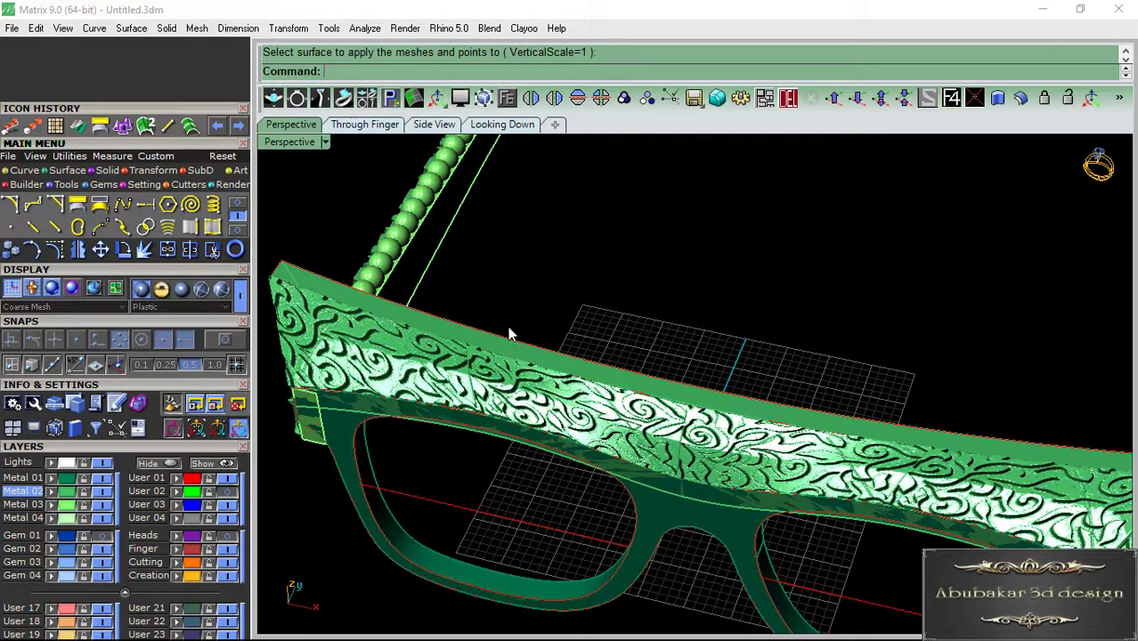
{"action": "scroll", "coordinate": [475, 354], "scroll_direction": "down", "scroll_amount": 3}
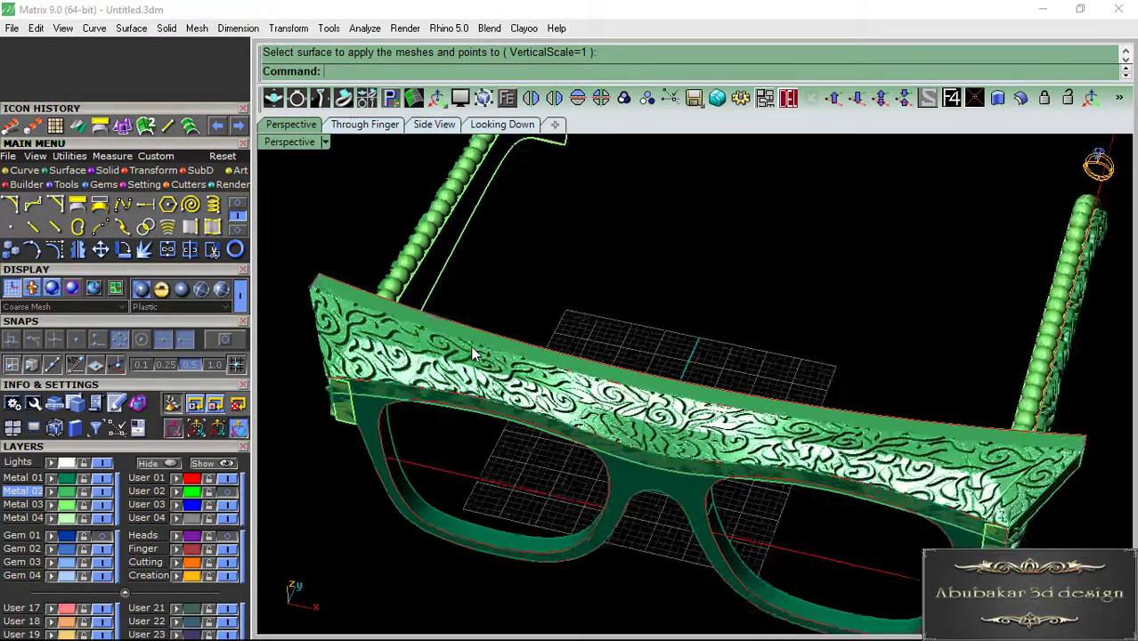
{"action": "scroll", "coordinate": [473, 354], "scroll_direction": "down", "scroll_amount": 2}
{"action": "mouse_move", "coordinate": [695, 397]}
{"action": "right_mouse_down"}
{"action": "mouse_move", "coordinate": [576, 438]}
{"action": "mouse_move", "coordinate": [916, 384]}
{"action": "mouse_move", "coordinate": [825, 257]}
{"action": "right_mouse_up"}
- Hide the leftover flat relief strip
{"action": "left_click", "coordinate": [825, 263]}
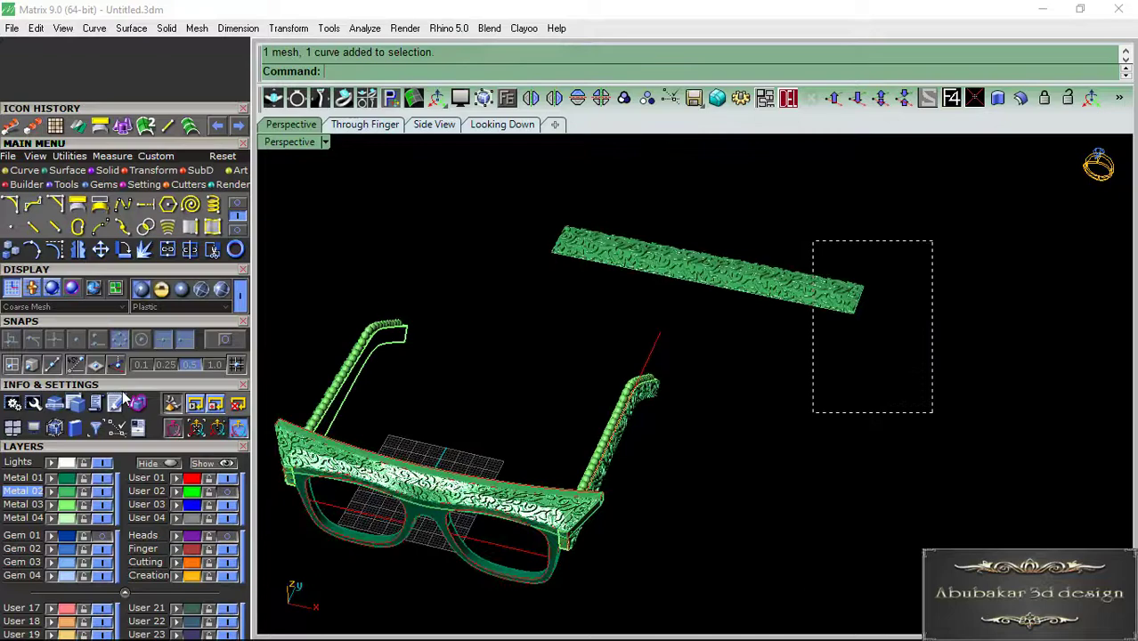
{"action": "left_click", "coordinate": [150, 463]}
{"action": "mouse_move", "coordinate": [632, 401]}
{"action": "right_mouse_down"}
{"action": "mouse_move", "coordinate": [607, 414]}
{"action": "mouse_move", "coordinate": [615, 423]}
{"action": "right_mouse_up"}
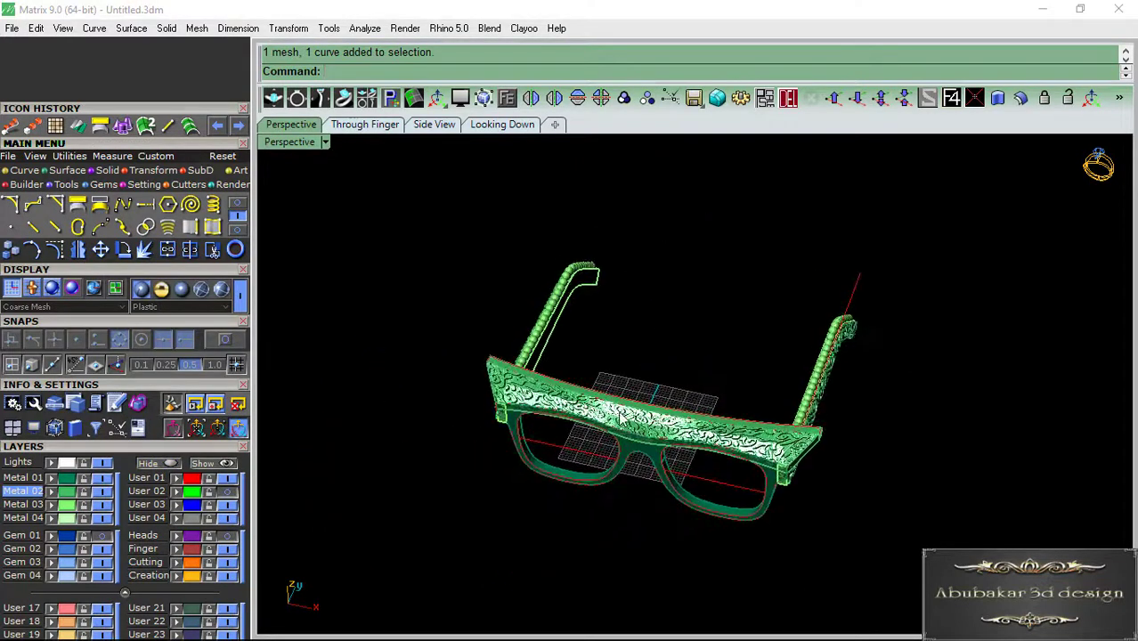
{"action": "scroll", "coordinate": [615, 426], "scroll_direction": "up", "scroll_amount": 2}
{"action": "scroll", "coordinate": [612, 430], "scroll_direction": "up", "scroll_amount": 3}
{"action": "scroll", "coordinate": [613, 430], "scroll_direction": "up", "scroll_amount": 2}
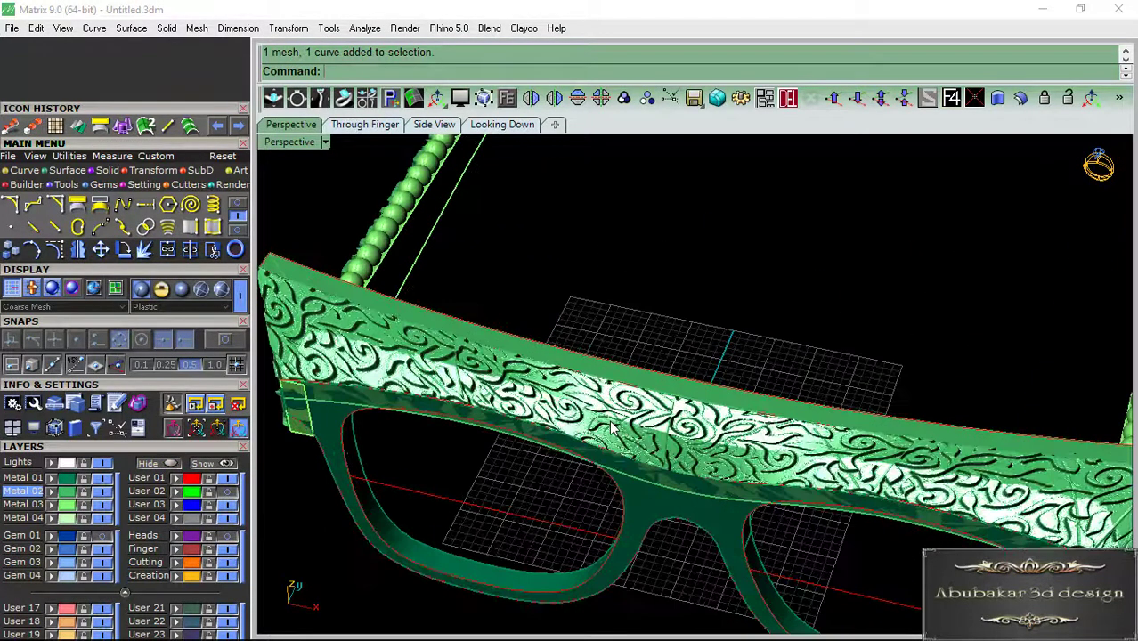
- Orbit and zoom around the glasses to inspect the swirl-textured brow bar and temples
{"action": "left_click", "coordinate": [219, 430]}
{"action": "left_click", "coordinate": [625, 272]}
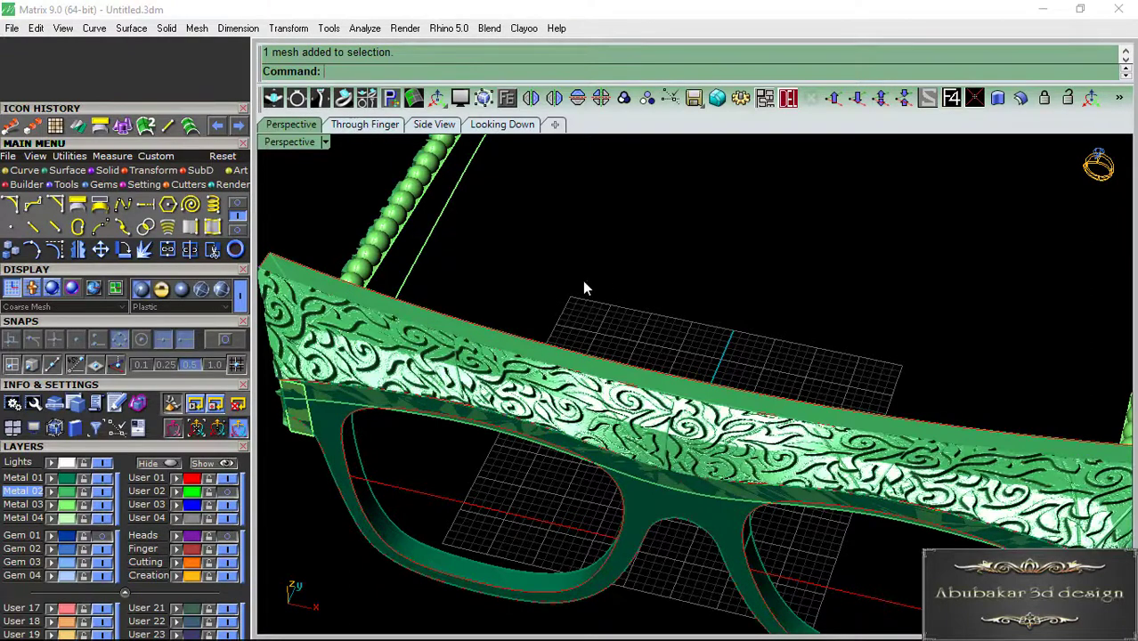
{"action": "right_click_drag", "start_coordinate": [754, 296], "coordinate": [713, 307]}
{"action": "mouse_move", "coordinate": [678, 290]}
{"action": "right_mouse_down"}
{"action": "mouse_move", "coordinate": [808, 403]}
{"action": "mouse_move", "coordinate": [681, 336]}
{"action": "mouse_move", "coordinate": [690, 396]}
{"action": "right_mouse_up"}
{"action": "left_click", "coordinate": [690, 396]}
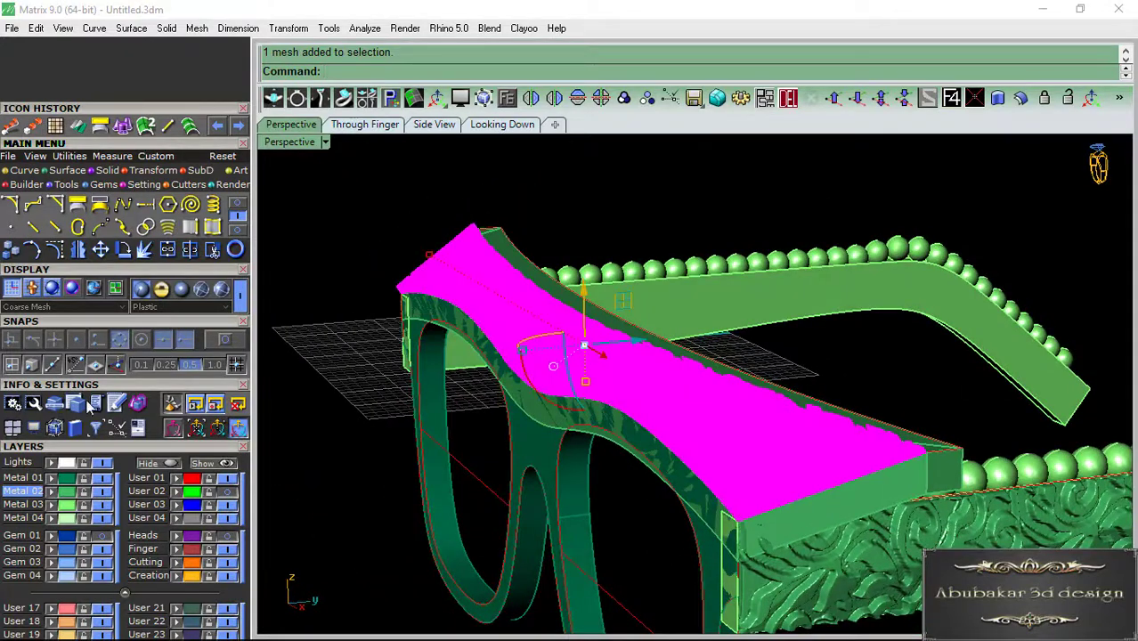
{"action": "left_click", "coordinate": [361, 236]}
{"action": "mouse_move", "coordinate": [454, 365]}
{"action": "right_mouse_down"}
{"action": "mouse_move", "coordinate": [608, 296]}
{"action": "mouse_move", "coordinate": [389, 327]}
{"action": "right_mouse_up"}
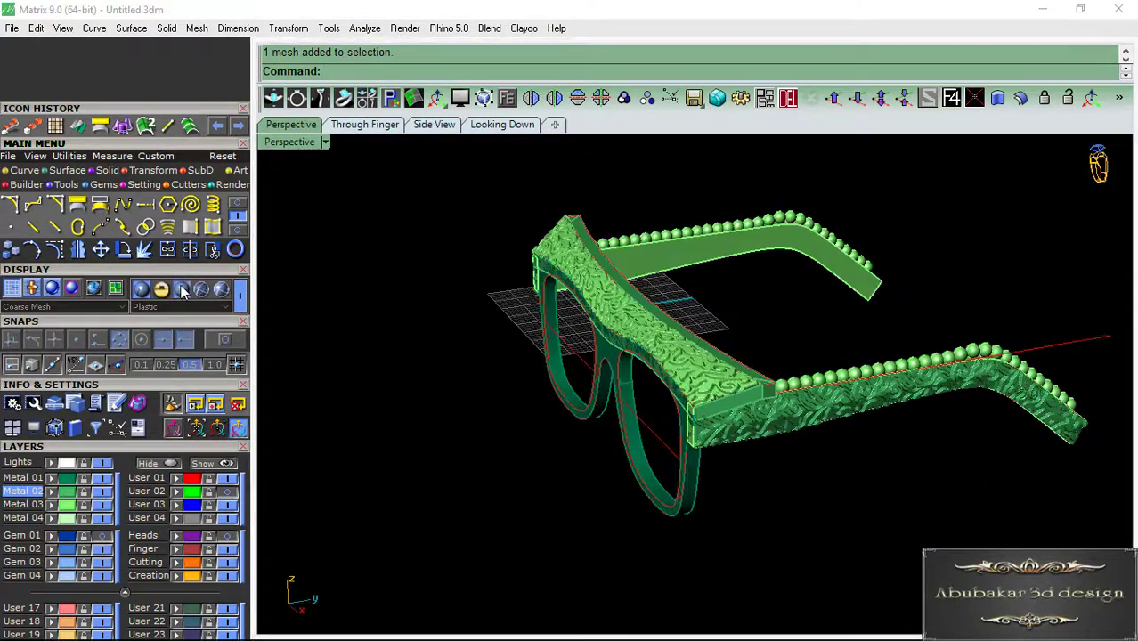
{"action": "mouse_move", "coordinate": [550, 428]}
{"action": "right_mouse_down"}
{"action": "mouse_move", "coordinate": [626, 401]}
{"action": "mouse_move", "coordinate": [541, 470]}
{"action": "right_mouse_up"}
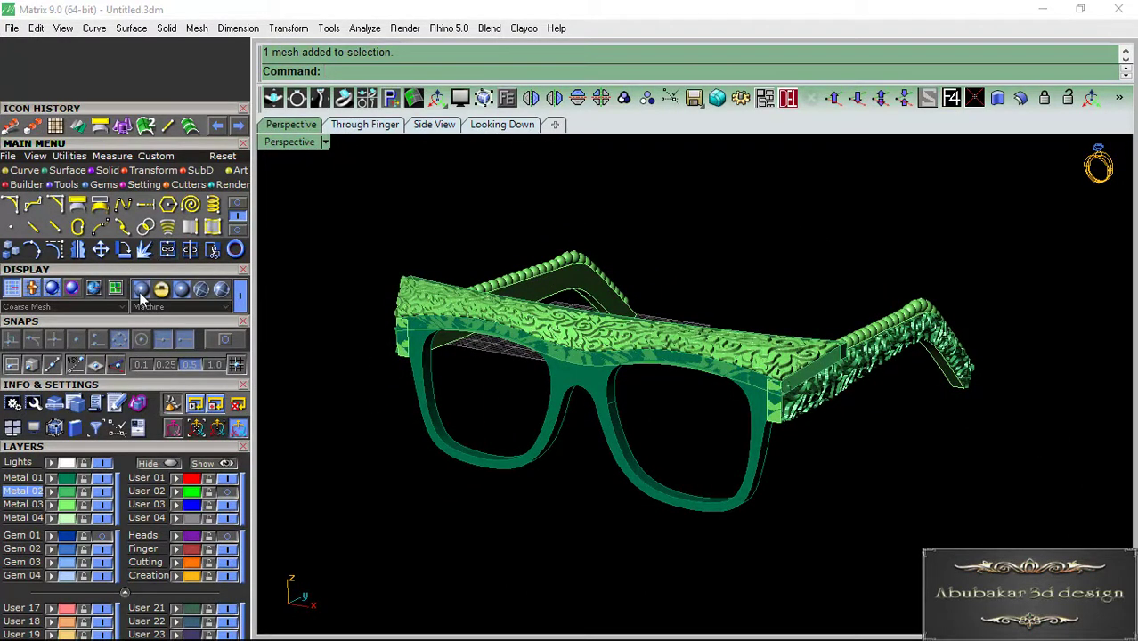
{"action": "scroll", "coordinate": [623, 450], "scroll_direction": "up", "scroll_amount": 3}
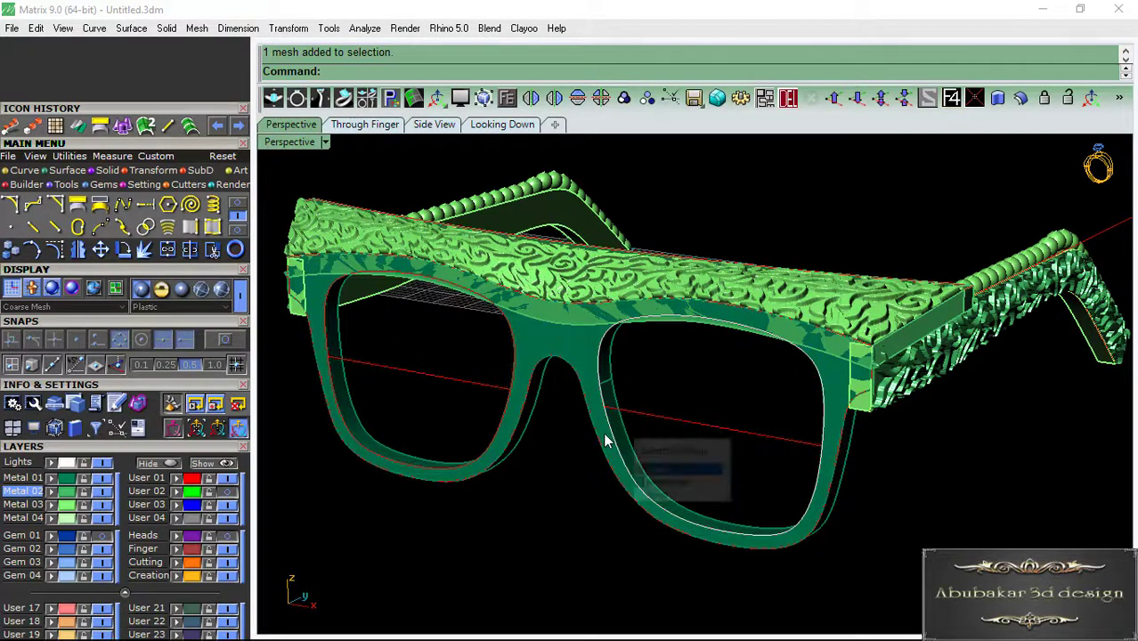
- Patch the right lens outline into a surface and colour it red
{"action": "left_click", "coordinate": [658, 472]}
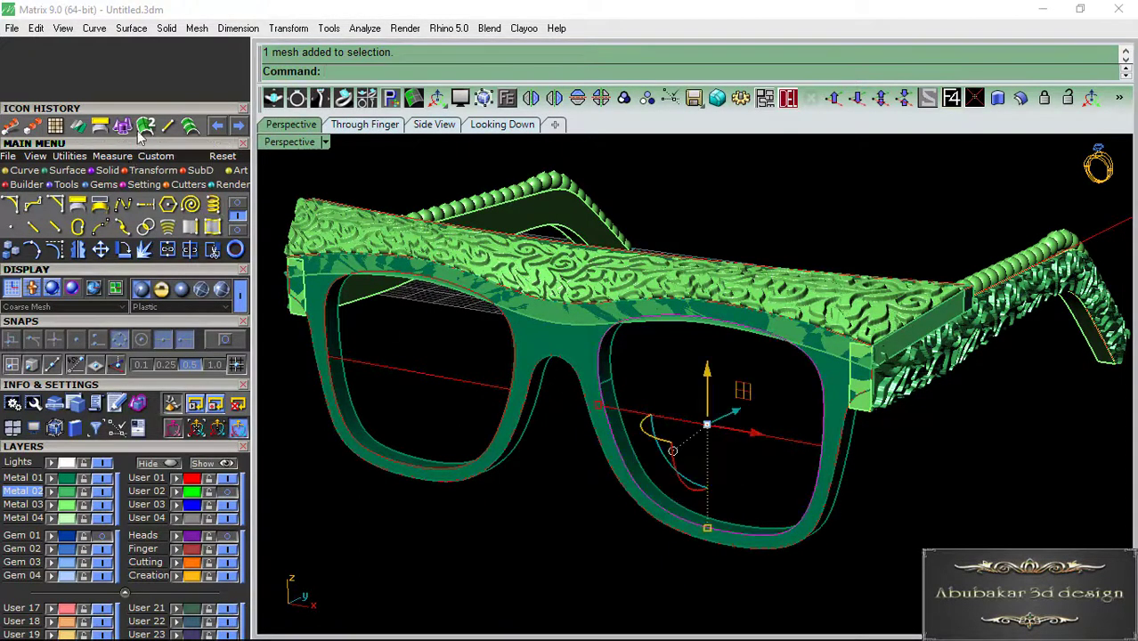
{"action": "left_click", "coordinate": [33, 227]}
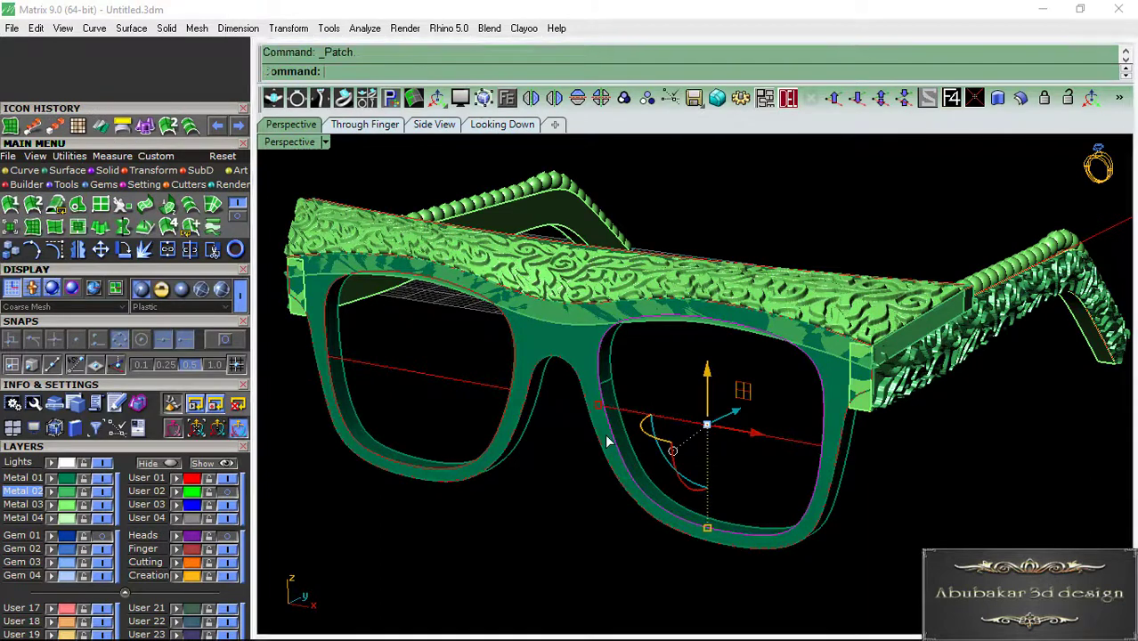
{"action": "left_click", "coordinate": [705, 451]}
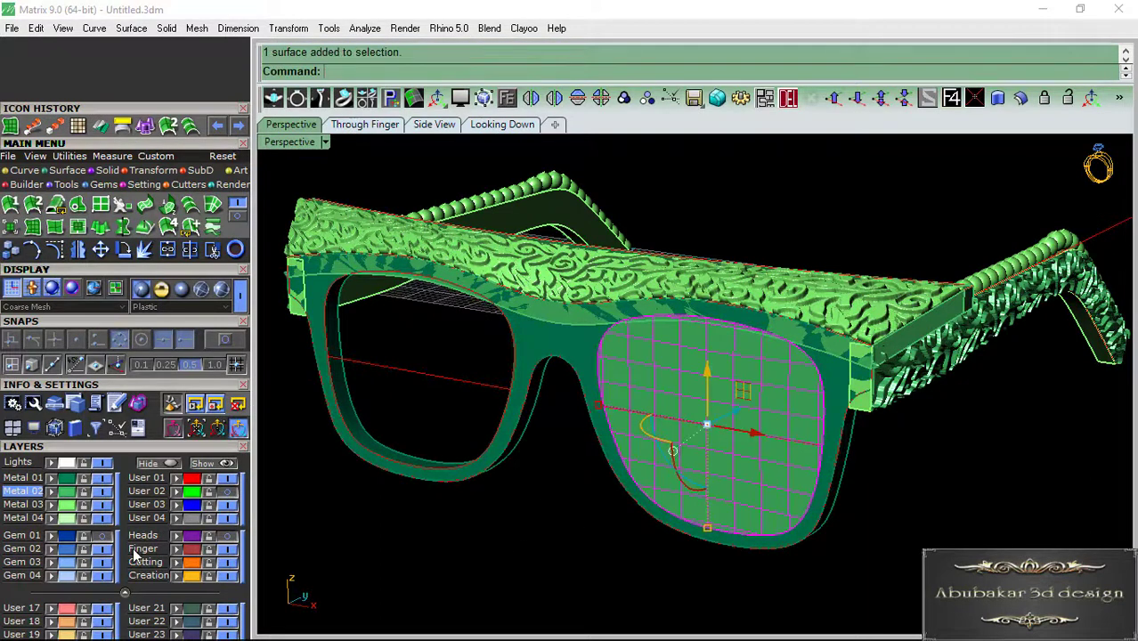
{"action": "left_click", "coordinate": [175, 550]}
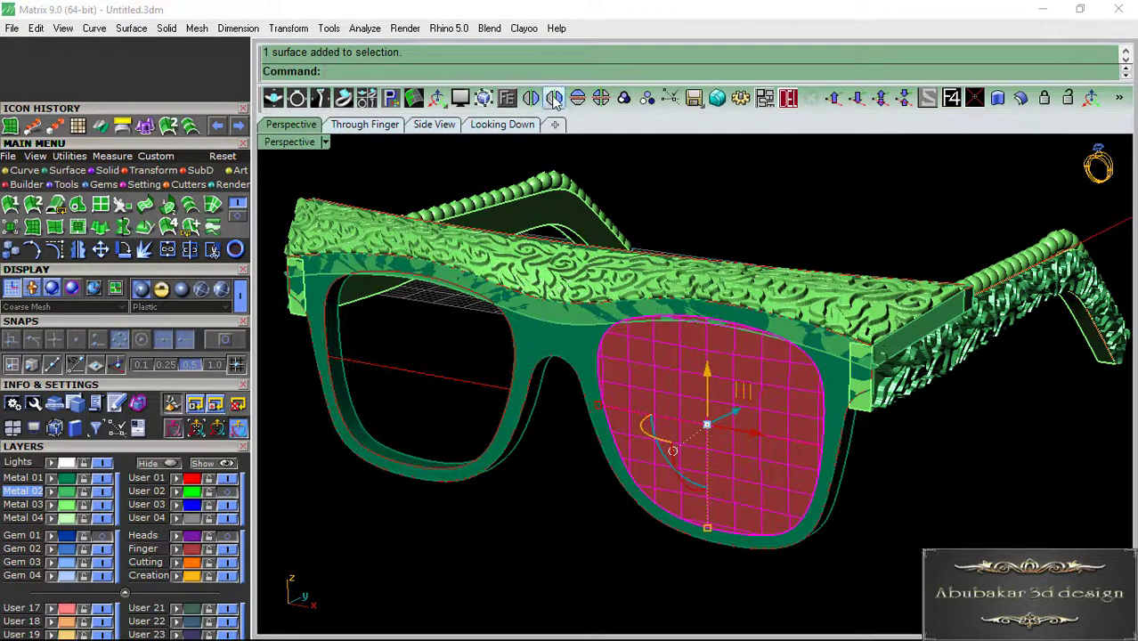
- Mirror the red lens to the left opening with end point 0,1
{"action": "type", "text": "0,1"}
{"action": "key", "text": "Return"}
{"action": "scroll", "coordinate": [607, 318], "scroll_direction": "down", "scroll_amount": 3}
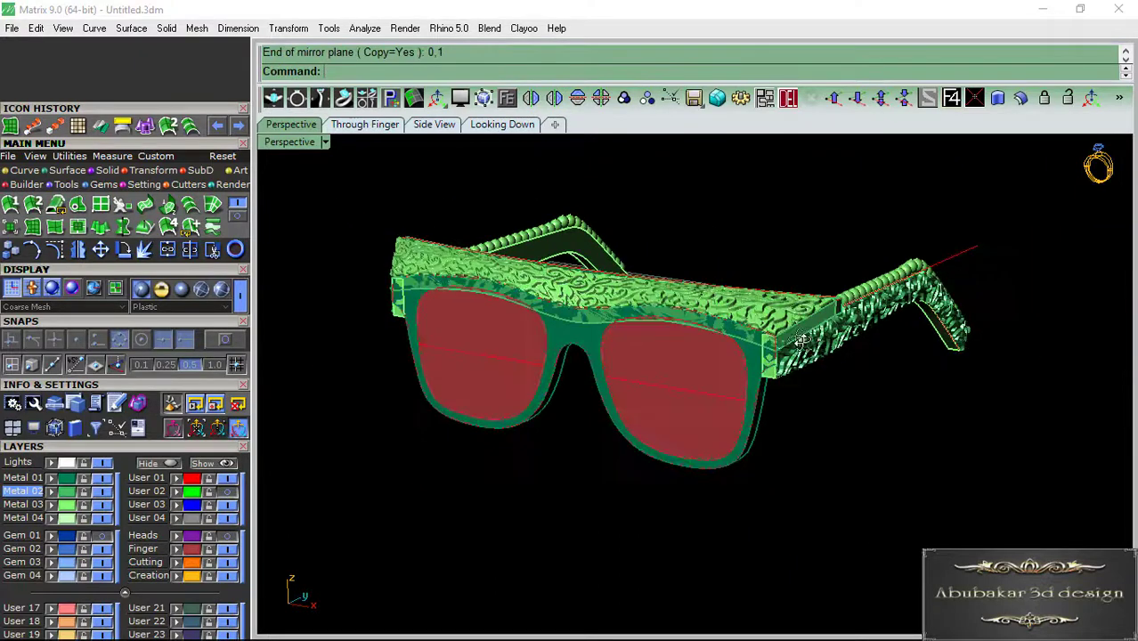
{"action": "mouse_move", "coordinate": [743, 345]}
{"action": "right_mouse_down"}
{"action": "mouse_move", "coordinate": [414, 301]}
{"action": "mouse_move", "coordinate": [834, 399]}
{"action": "mouse_move", "coordinate": [912, 388]}
{"action": "mouse_move", "coordinate": [876, 322]}
{"action": "mouse_move", "coordinate": [799, 326]}
{"action": "mouse_move", "coordinate": [705, 410]}
{"action": "right_mouse_up"}
{"action": "left_click", "coordinate": [704, 410]}
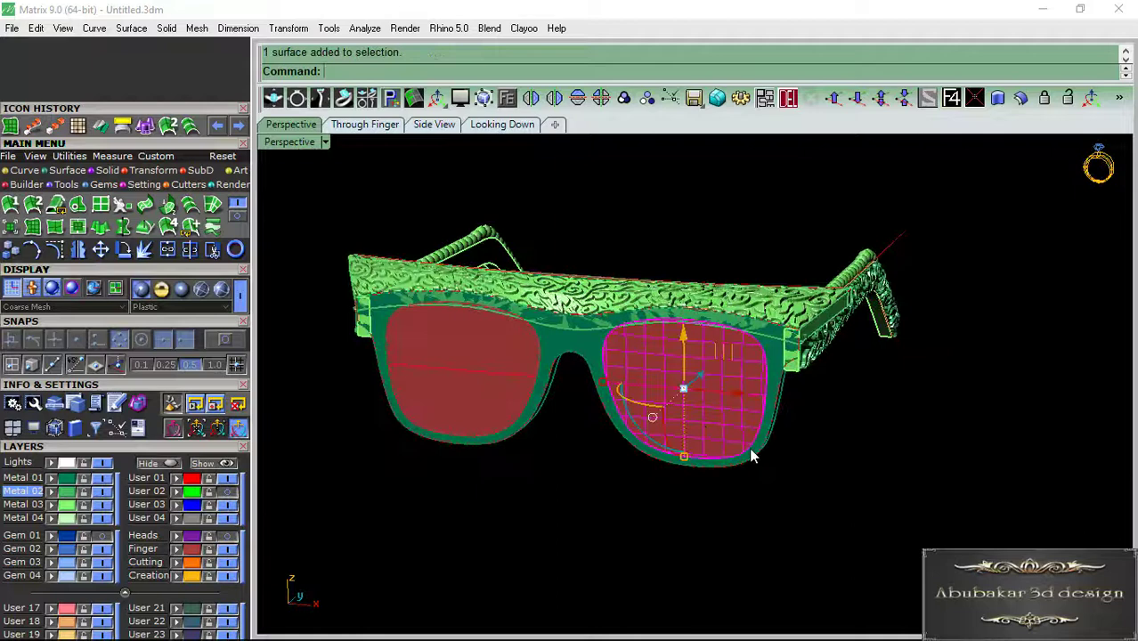
- Split the right lens, make its lower piece orange, and replace the left lens with a 0,1 mirror
{"action": "left_click", "coordinate": [190, 251]}
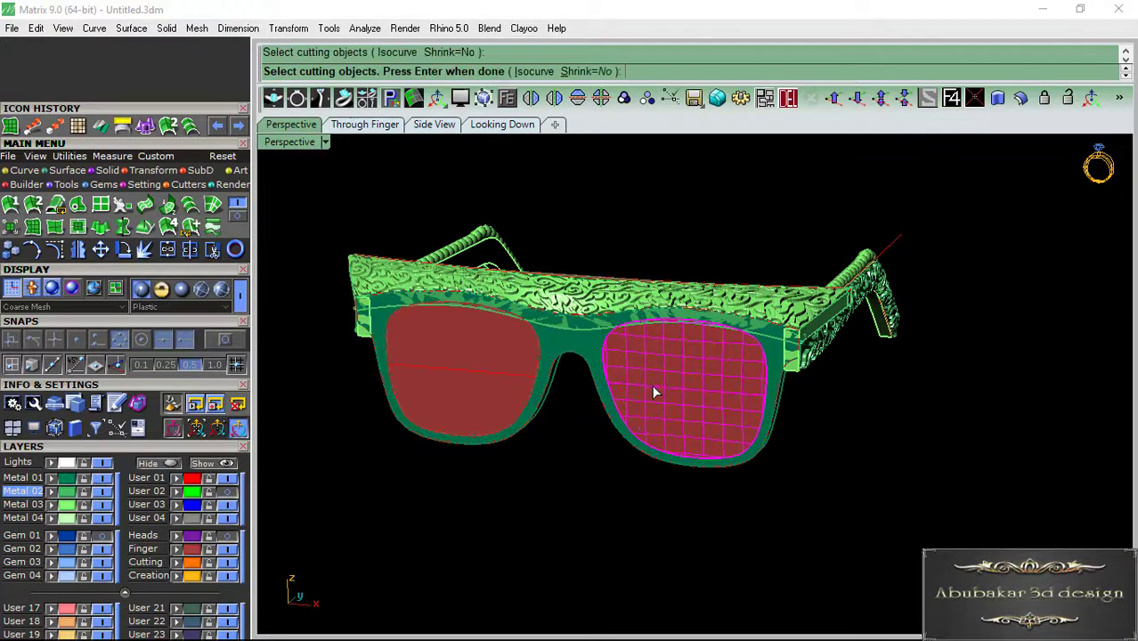
{"action": "left_click", "coordinate": [685, 426]}
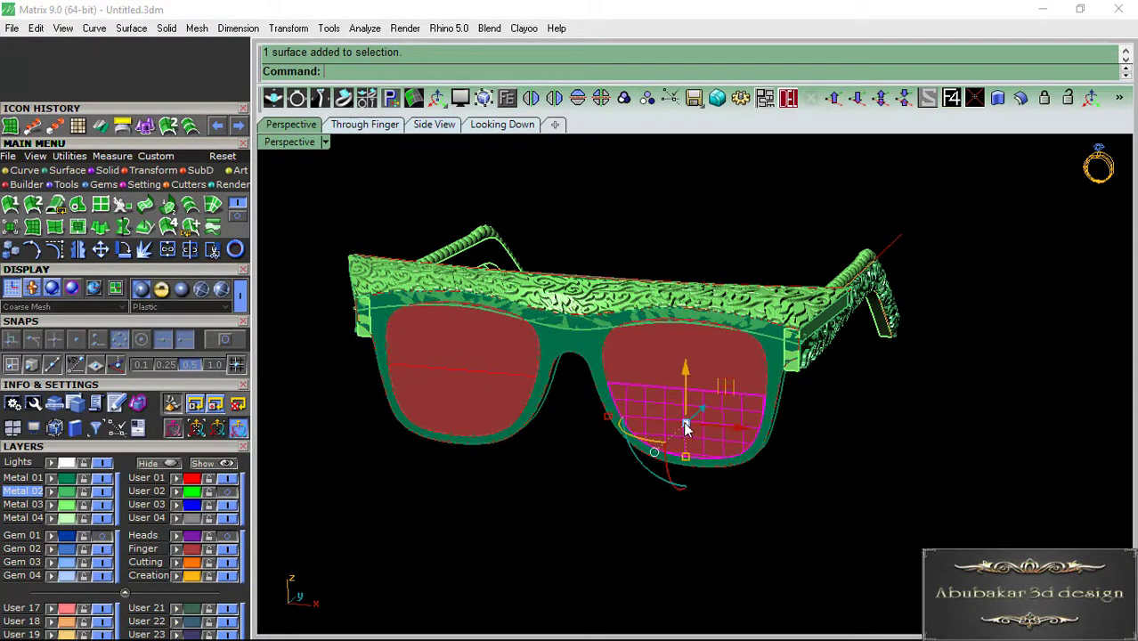
{"action": "left_click", "coordinate": [176, 563]}
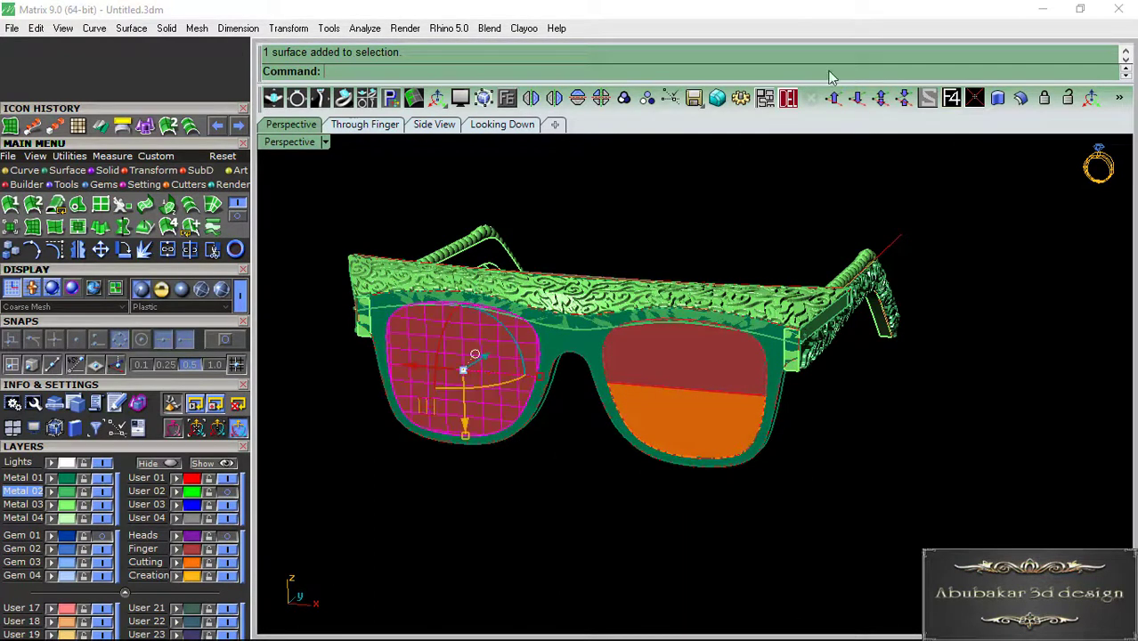
{"action": "left_click", "coordinate": [790, 99]}
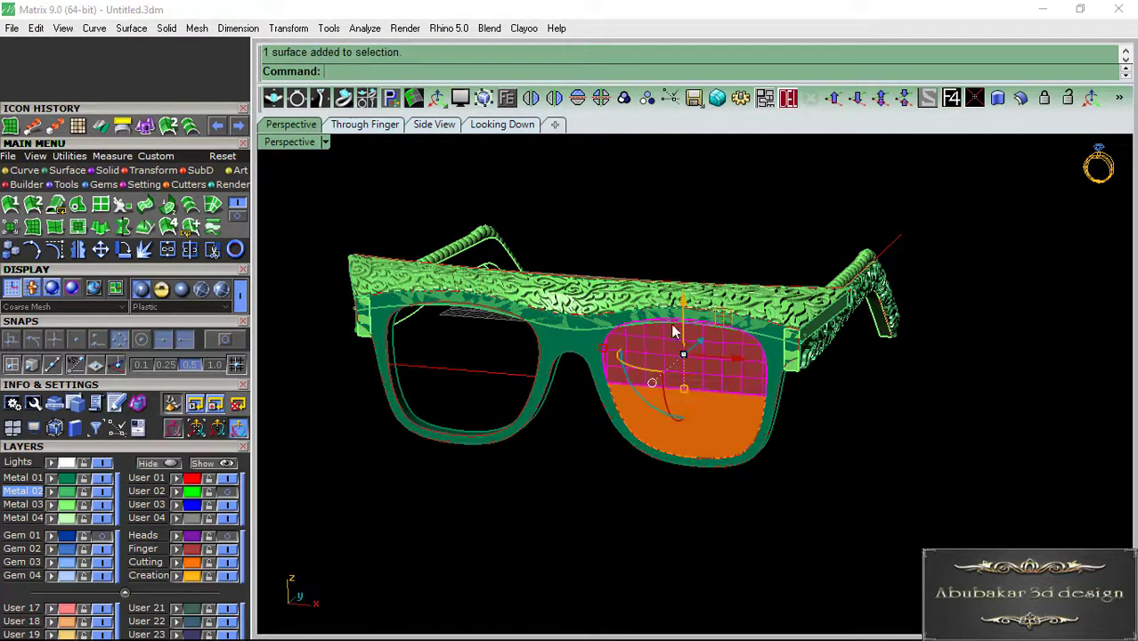
{"action": "type", "text": "0,1"}
{"action": "key", "text": "Return"}
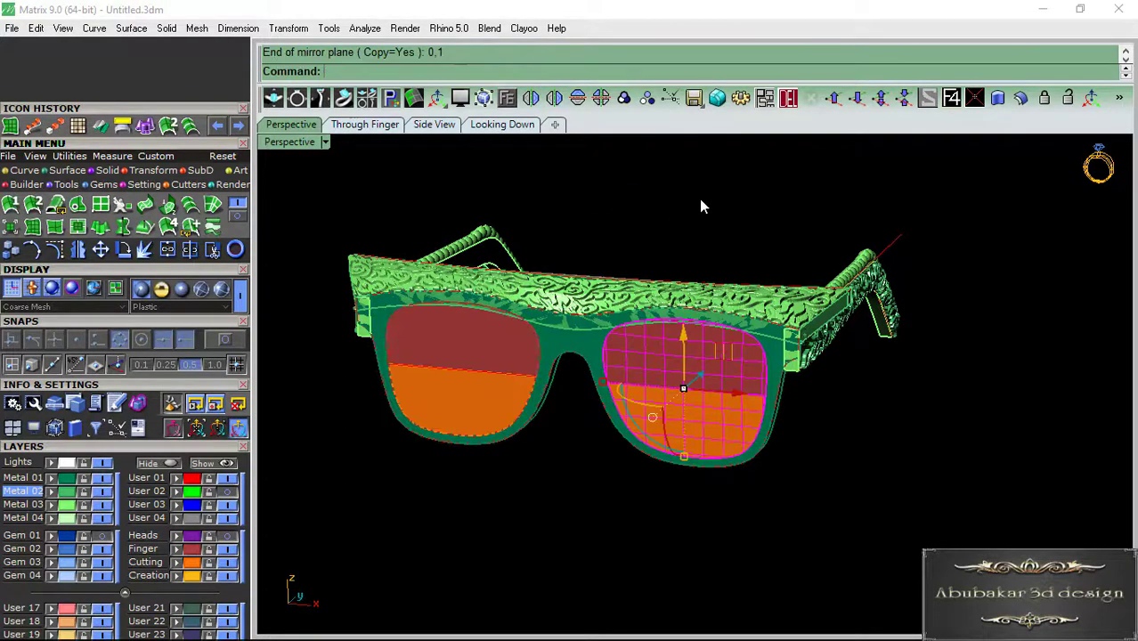
{"action": "mouse_move", "coordinate": [835, 337]}
{"action": "right_mouse_down"}
{"action": "mouse_move", "coordinate": [613, 369]}
{"action": "mouse_move", "coordinate": [691, 368]}
{"action": "mouse_move", "coordinate": [634, 365]}
{"action": "mouse_move", "coordinate": [757, 313]}
{"action": "mouse_move", "coordinate": [681, 307]}
{"action": "mouse_move", "coordinate": [595, 246]}
{"action": "mouse_move", "coordinate": [685, 321]}
{"action": "mouse_move", "coordinate": [752, 305]}
{"action": "mouse_move", "coordinate": [848, 321]}
{"action": "mouse_move", "coordinate": [831, 330]}
{"action": "right_mouse_up"}
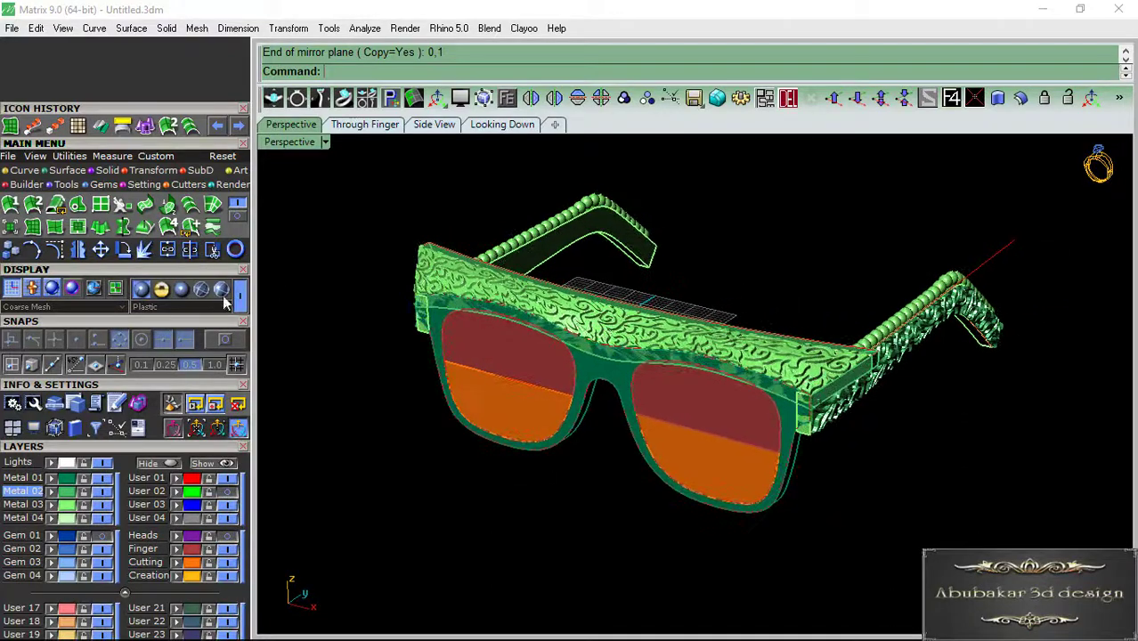
{"action": "right_click_drag", "start_coordinate": [618, 307], "coordinate": [598, 318]}
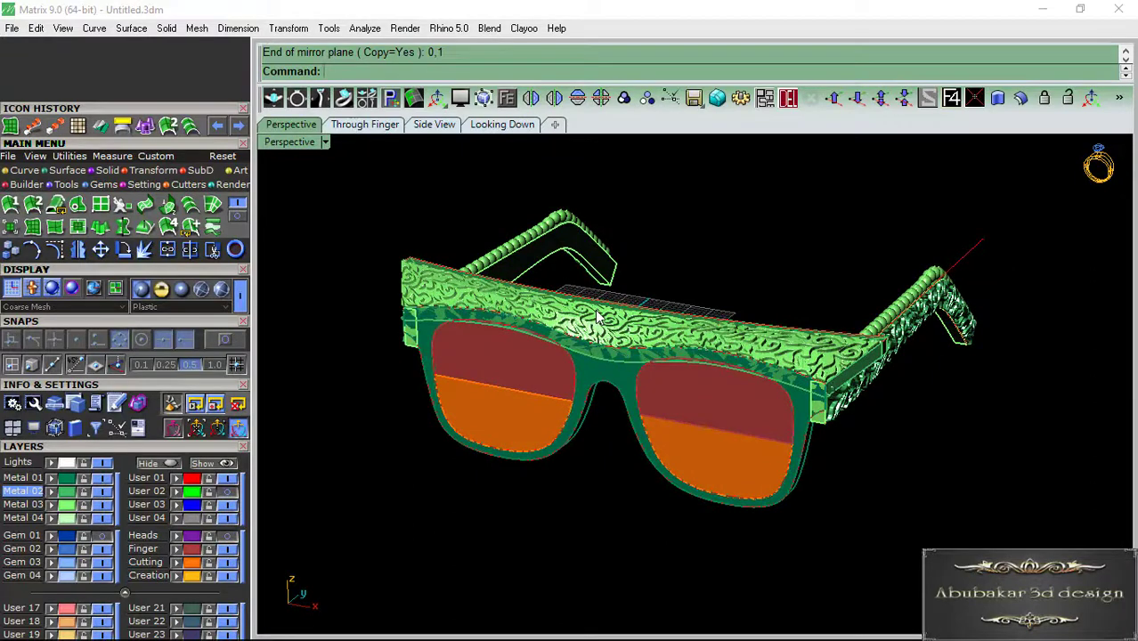